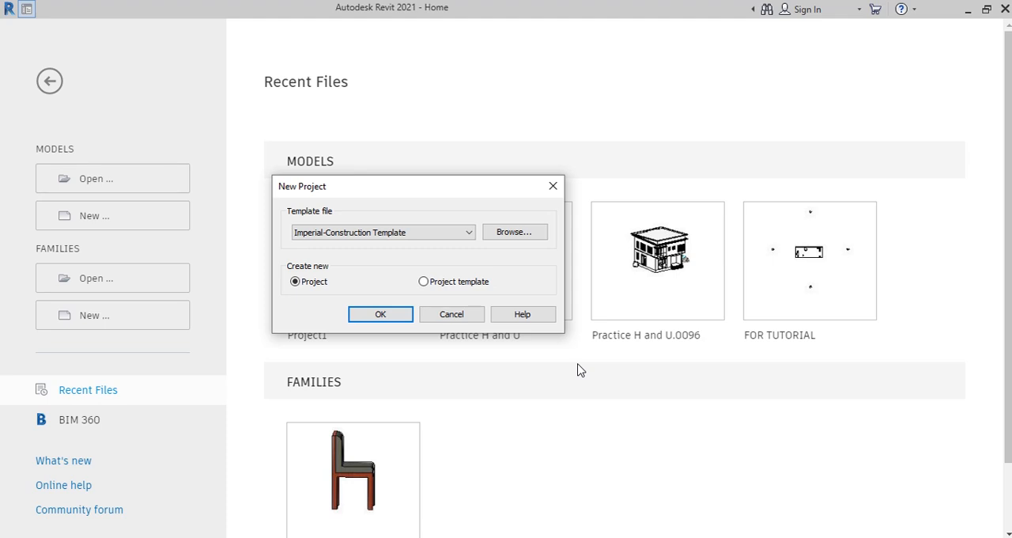
Step: Create a new project from the Metric-Architectural Template
left_click(468, 232)
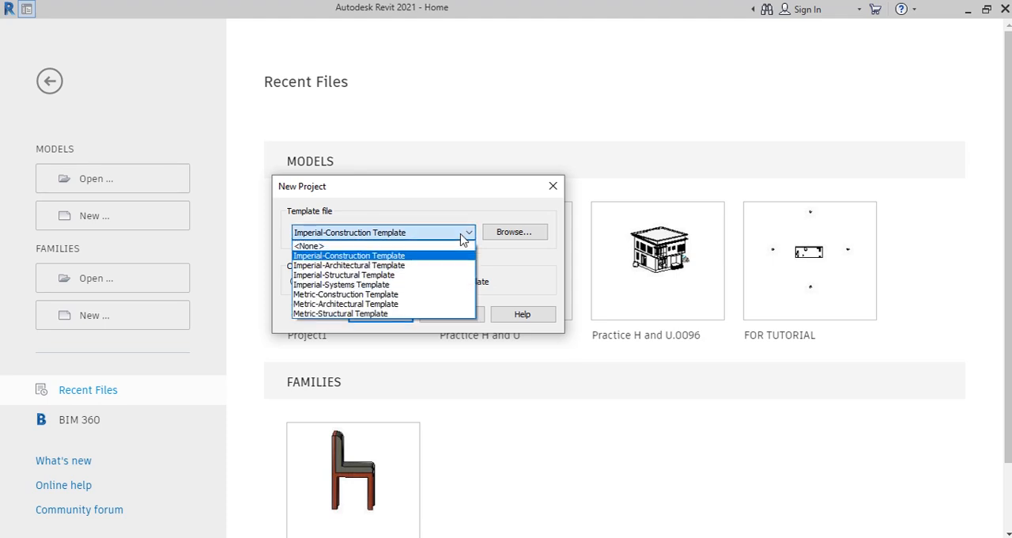
left_click(359, 303)
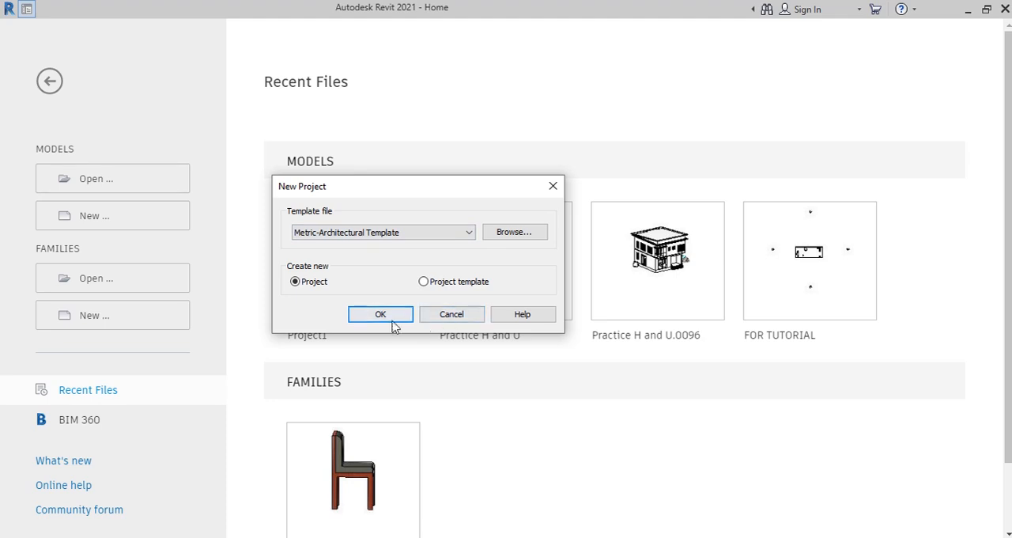
left_click(396, 316)
Step: Open the South building elevation view
scroll(350, 294, "down", 1)
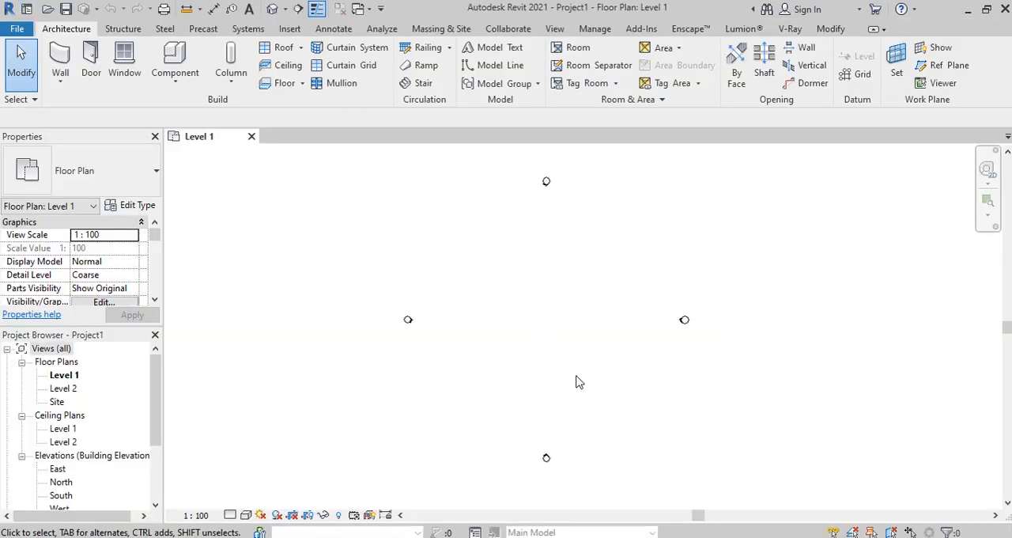
scroll(589, 352, "up", 1)
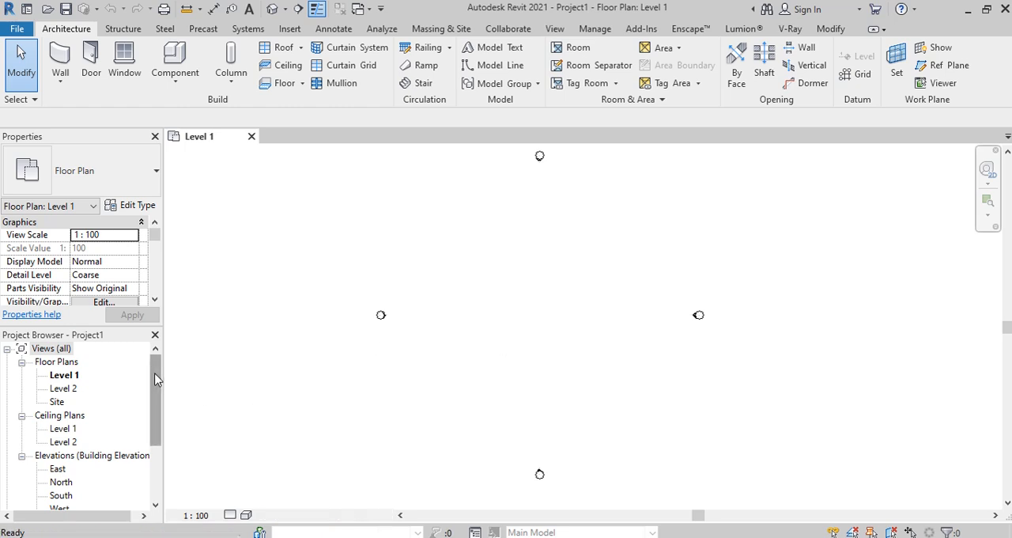
left_click_drag(155, 380, 154, 393)
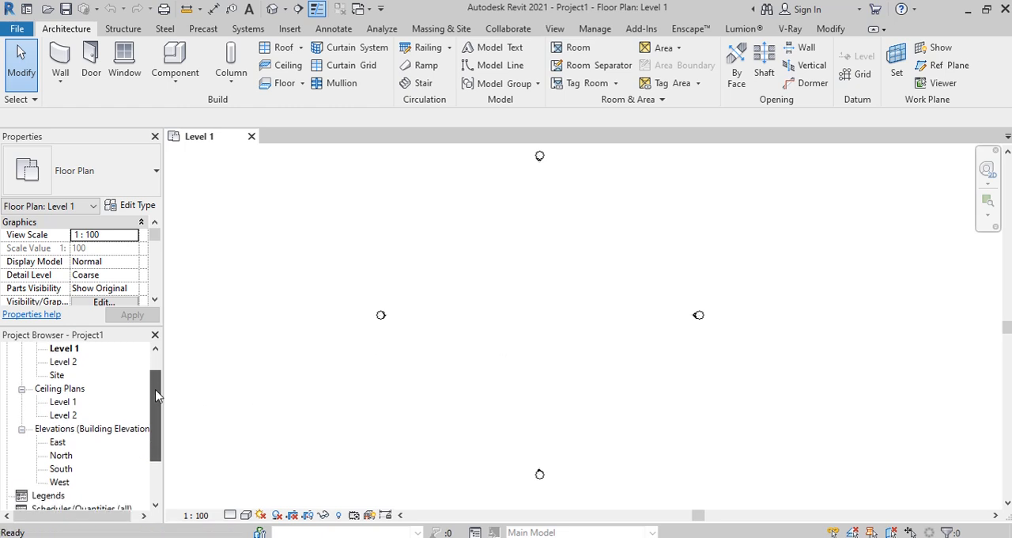
double_click(62, 471)
scroll(466, 340, "down", 1)
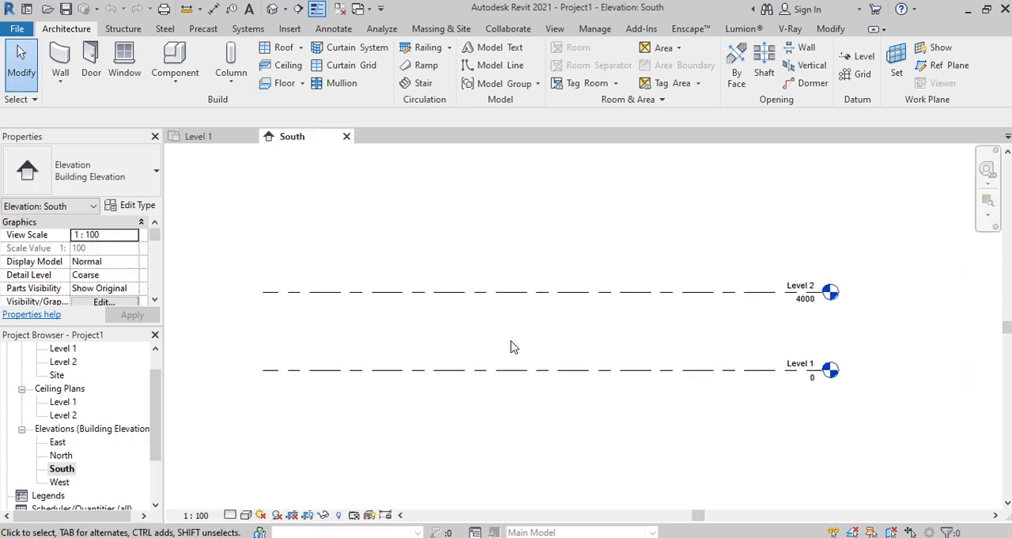
Step: Set the elevation of Level 2 to 3150 mm above Level 1
left_click(451, 295)
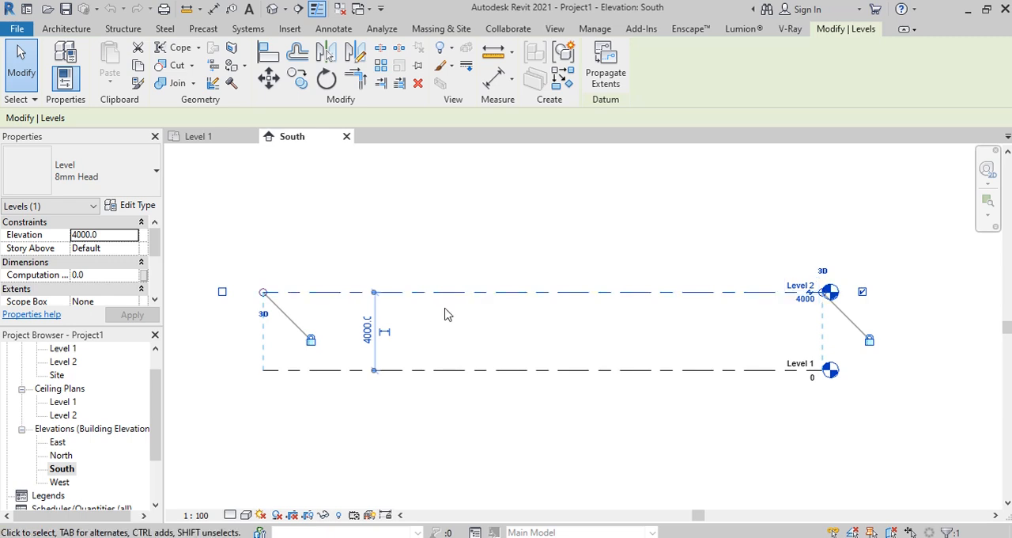
left_click(367, 330)
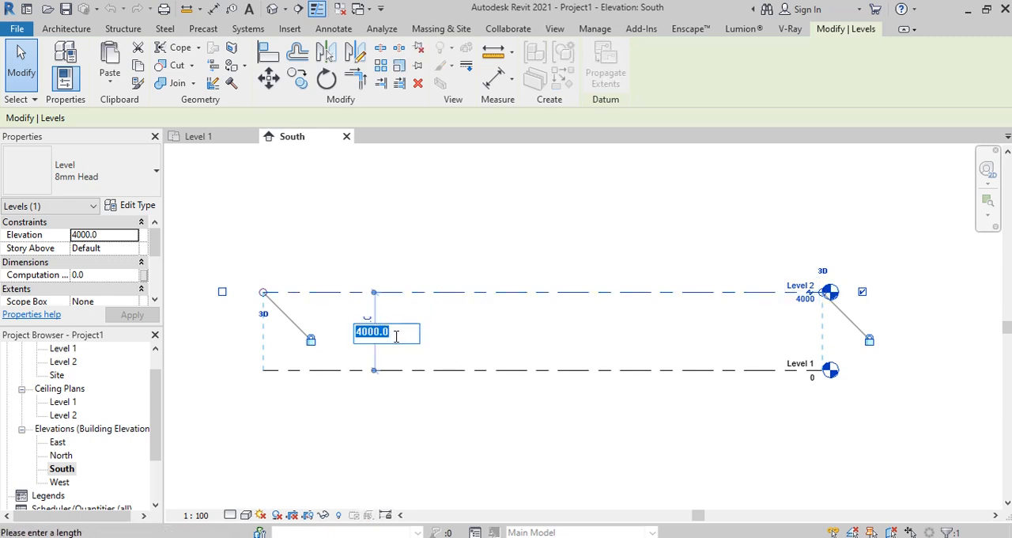
type("31")
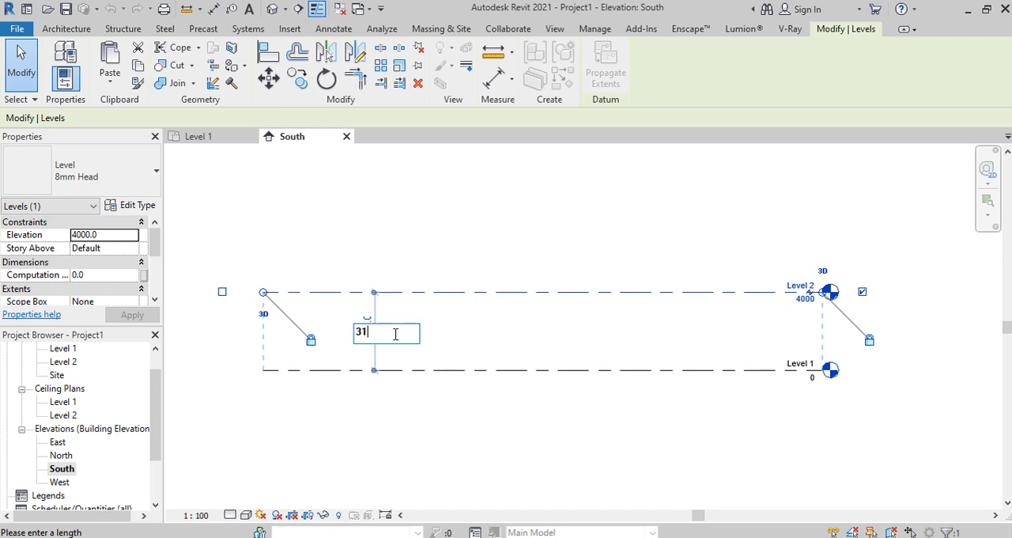
type("50")
key("Return")
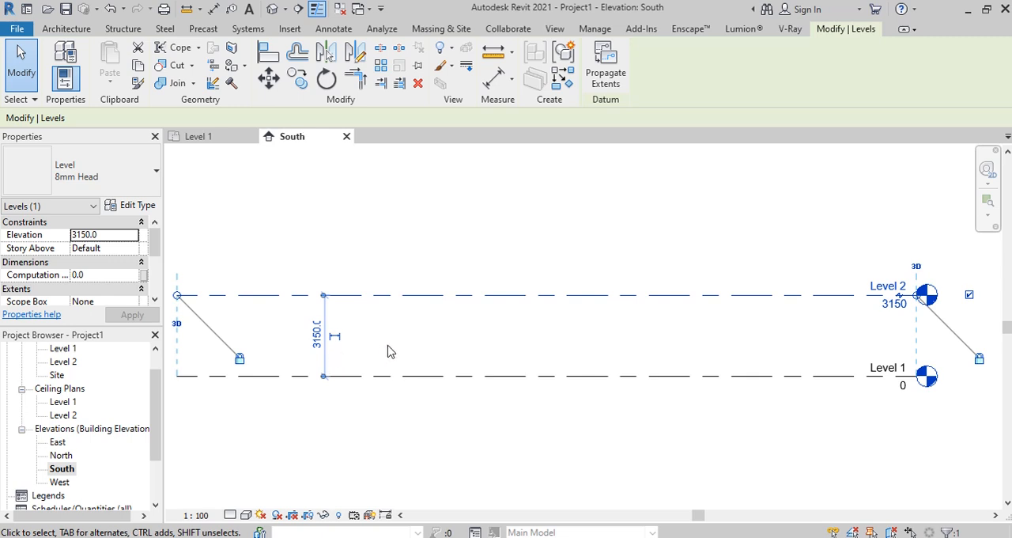
left_click(440, 350)
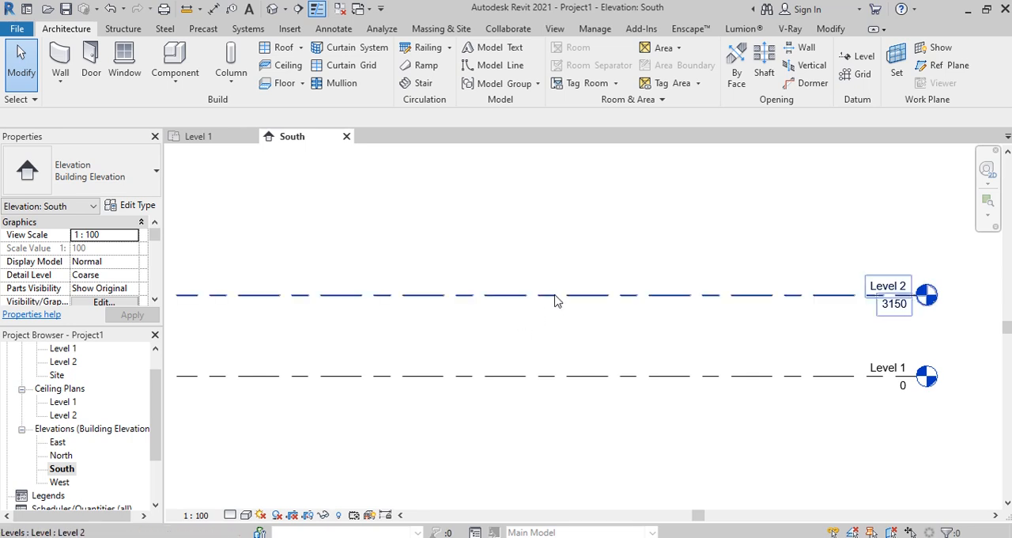
Step: Add four levels above Level 2, each picked from the level below with an offset of 3150 mm
left_click(858, 57)
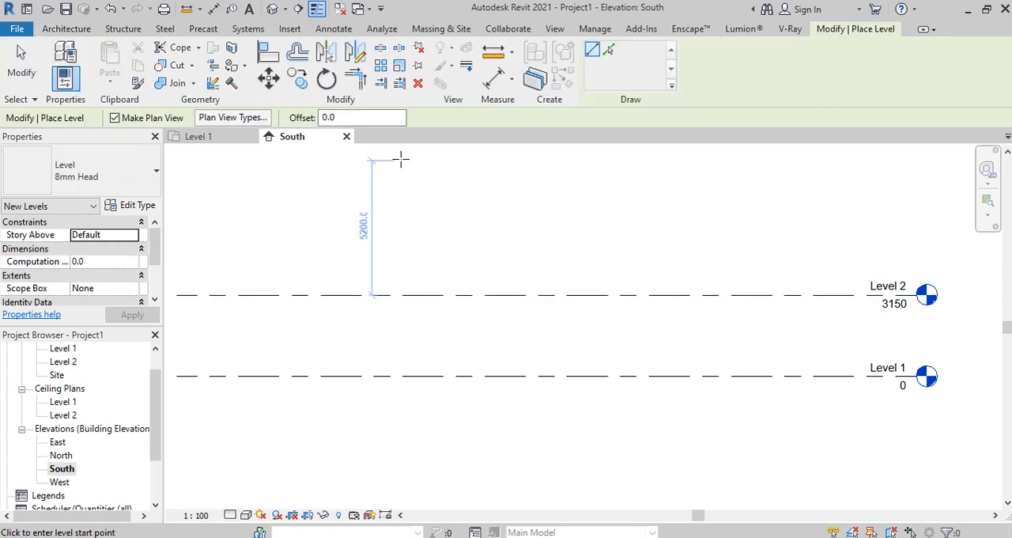
left_click(340, 117)
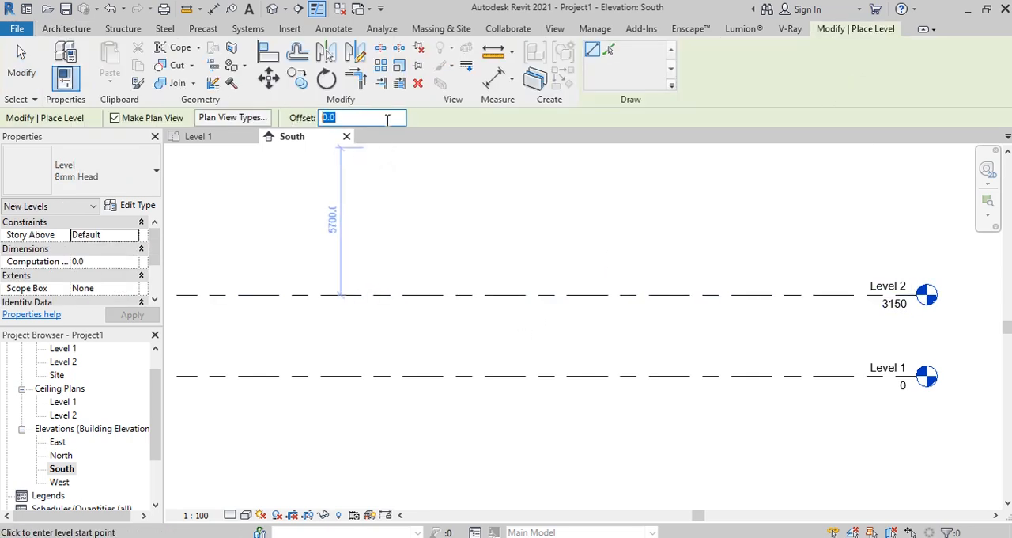
type("3150")
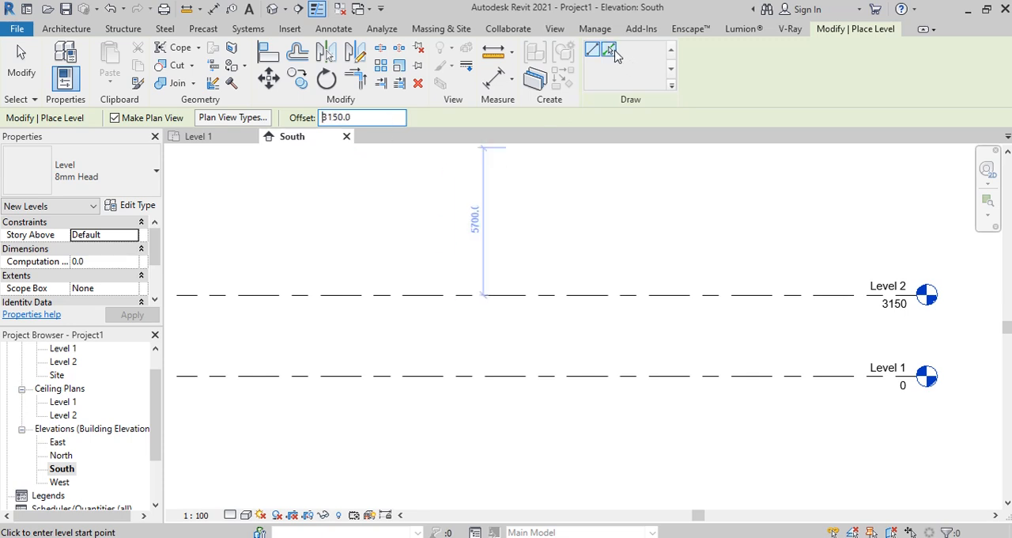
left_click(616, 55)
scroll(546, 328, "down", 5)
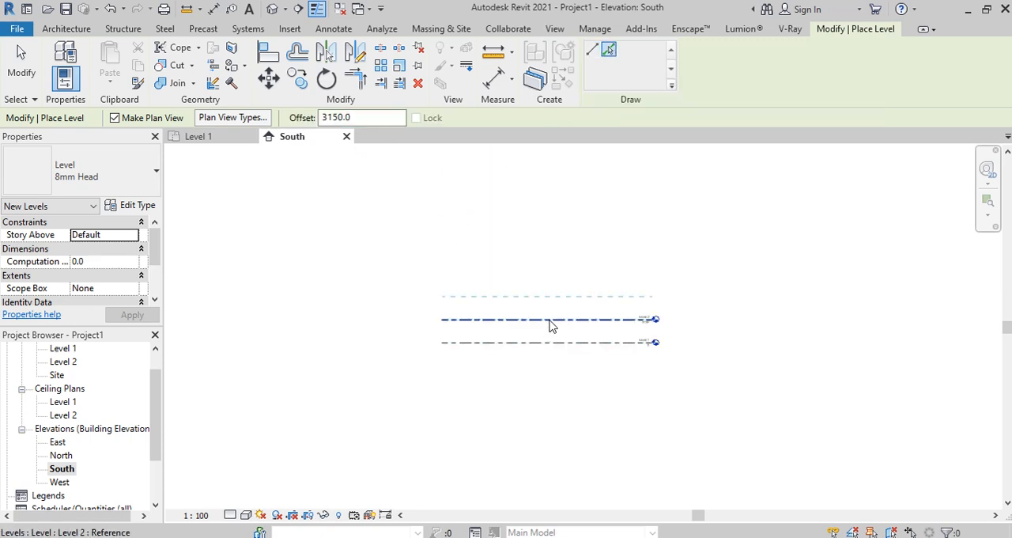
left_click(552, 321)
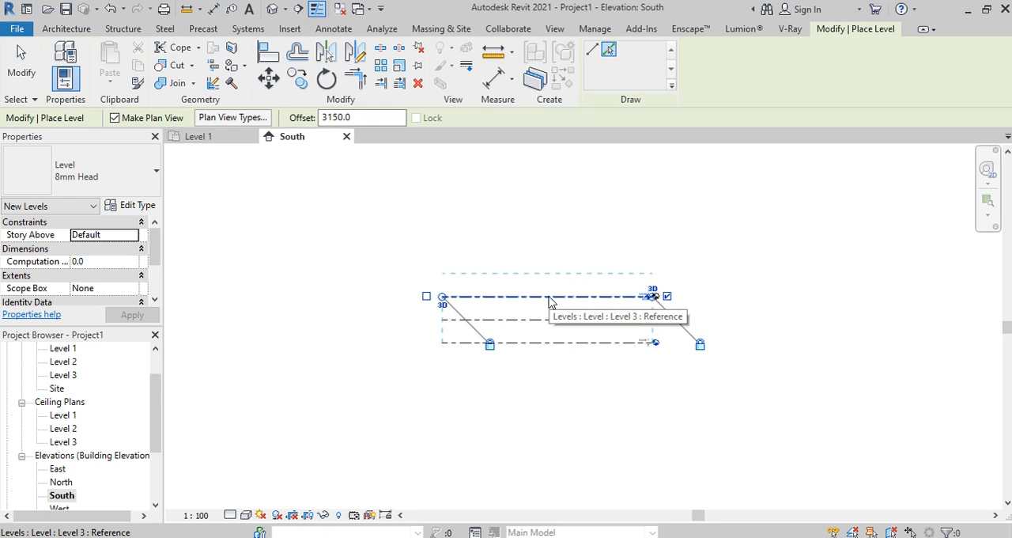
left_click(551, 298)
left_click(555, 274)
left_click(556, 250)
scroll(653, 234, "up", 5)
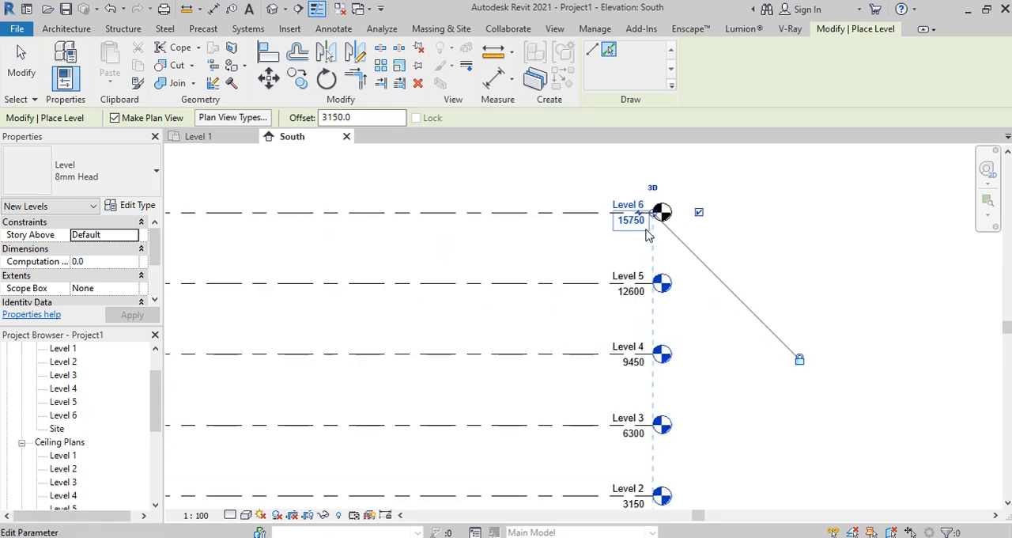
scroll(634, 226, "down", 3)
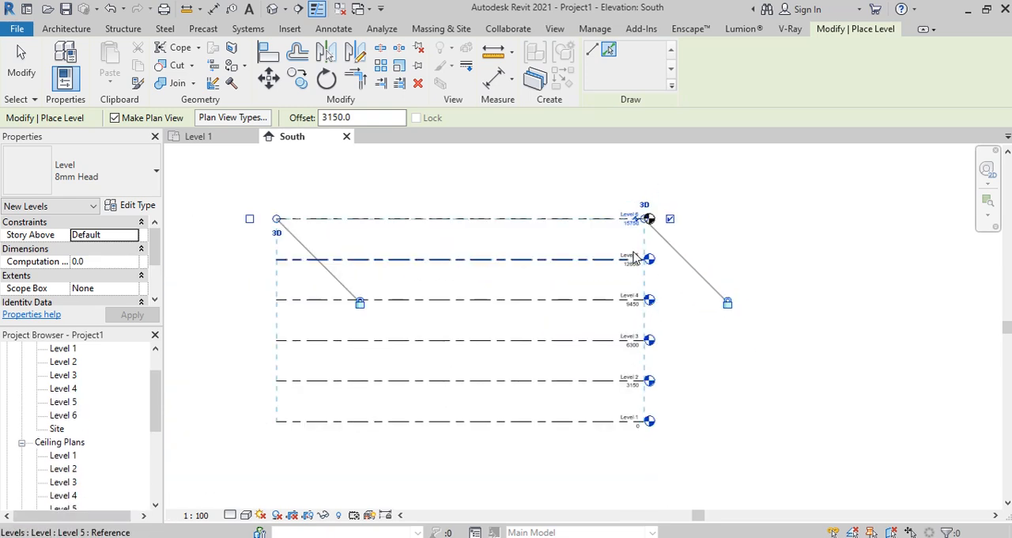
scroll(475, 192, "down", 1)
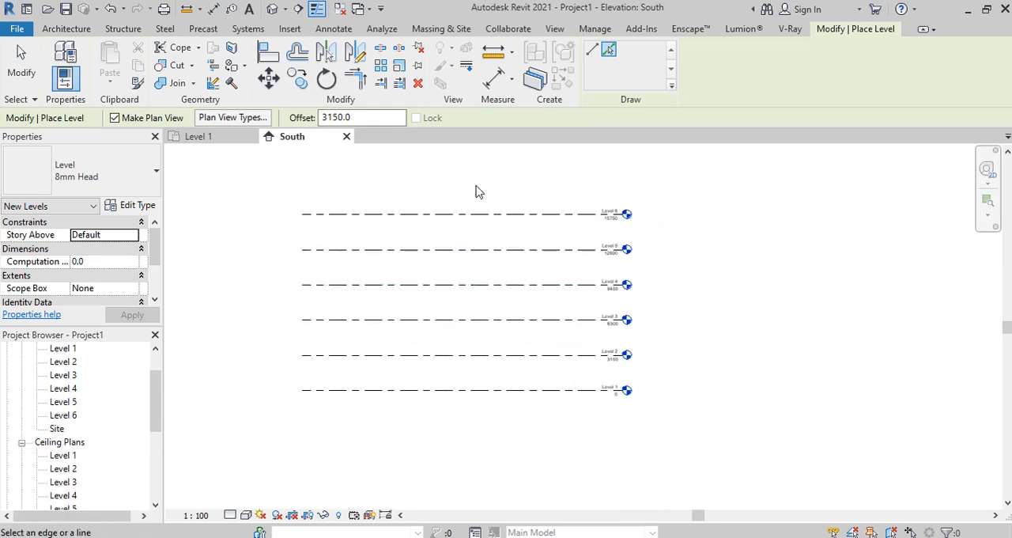
Step: Open the Level 1 floor plan and start a Run: Center stair using the Assembled Stair type 190mm max riser 250mm going
double_click(64, 349)
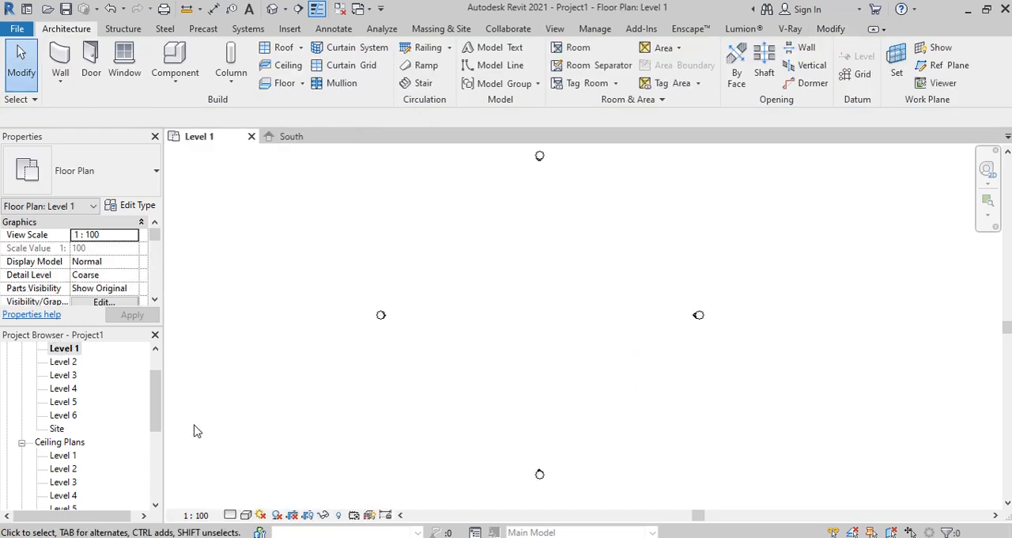
middle_click_drag(601, 264, 591, 282)
scroll(581, 281, "down", 2)
left_click(420, 83)
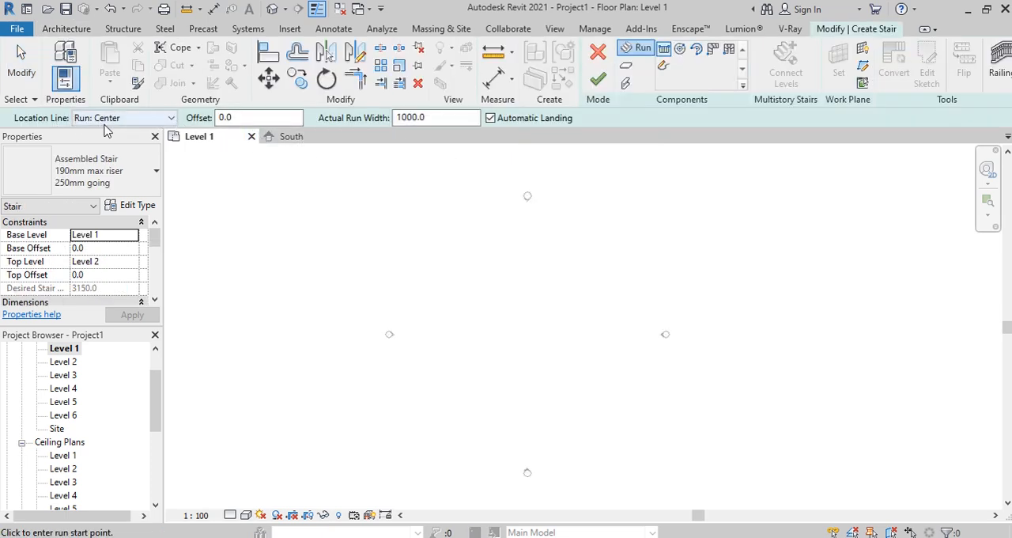
left_click(169, 120)
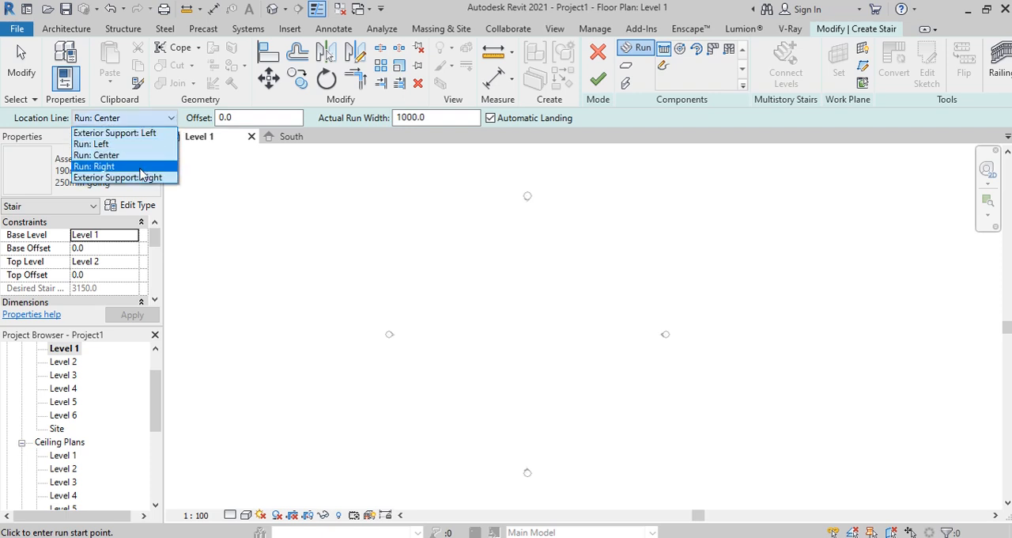
left_click(171, 120)
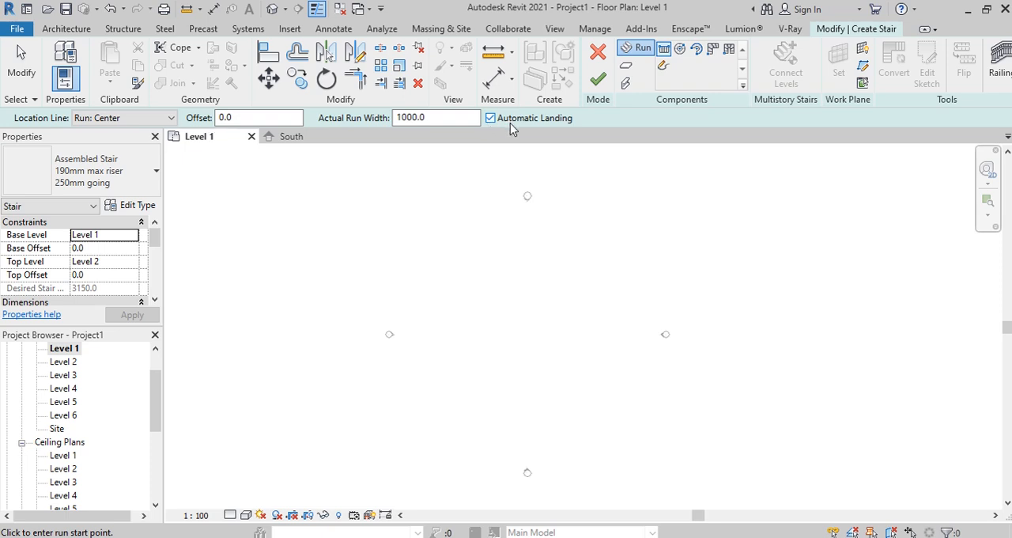
left_click(127, 189)
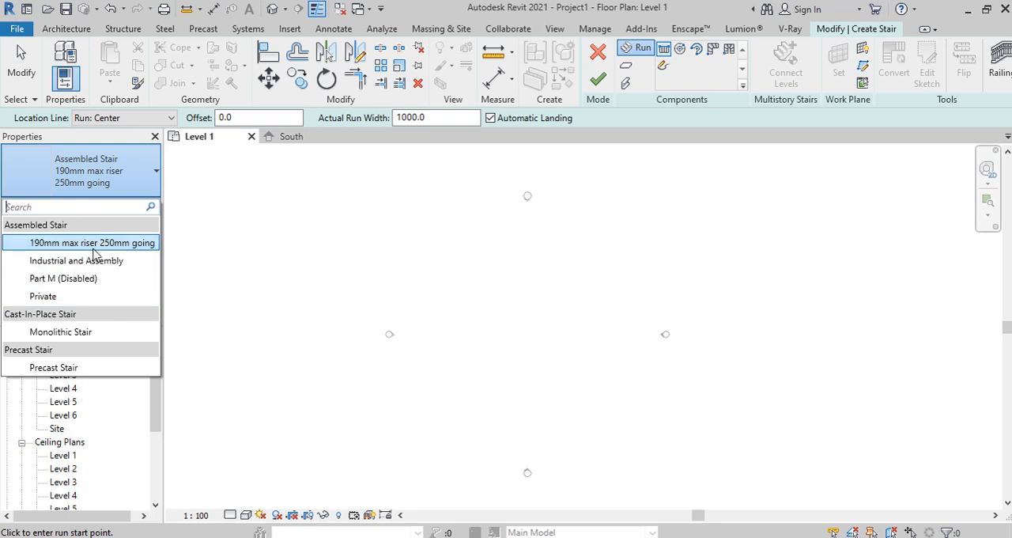
left_click(144, 245)
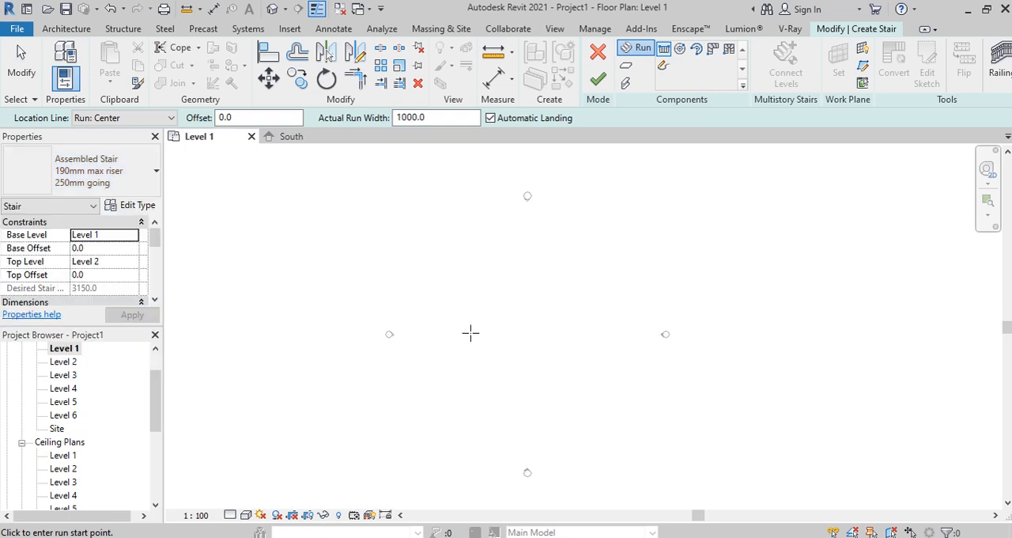
Step: Set the stair's desired number of risers to 21
left_click_drag(155, 238, 156, 256)
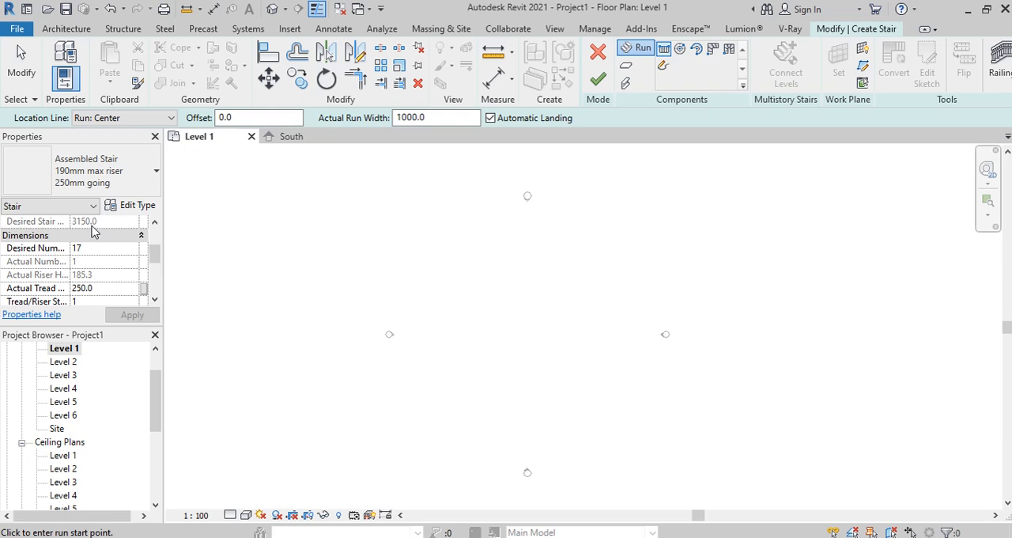
left_click(98, 248)
type("21")
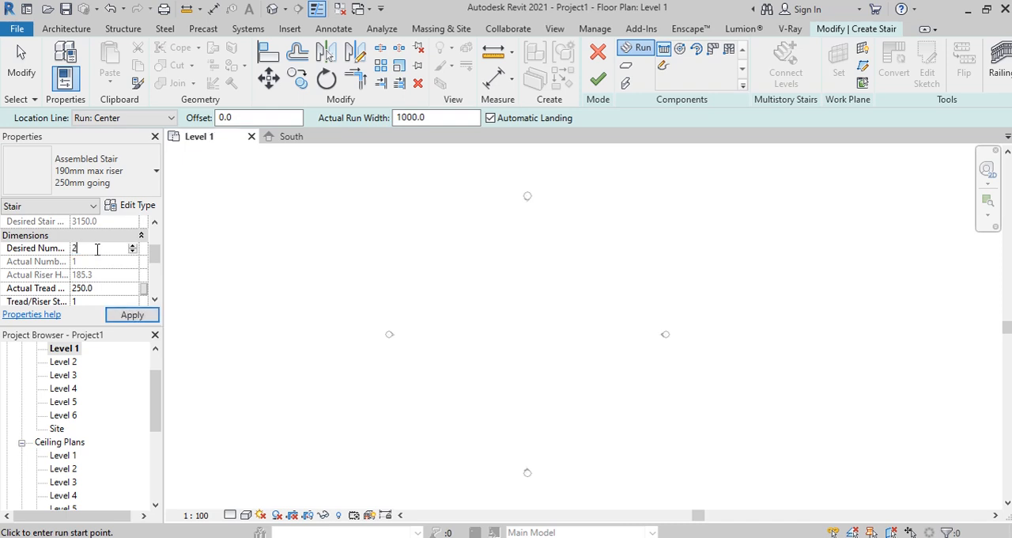
Step: Draw a U-shaped stair with a 10-riser run going up the plan and a parallel 11-riser return run, about 3100 mm wide overall
left_click(488, 375)
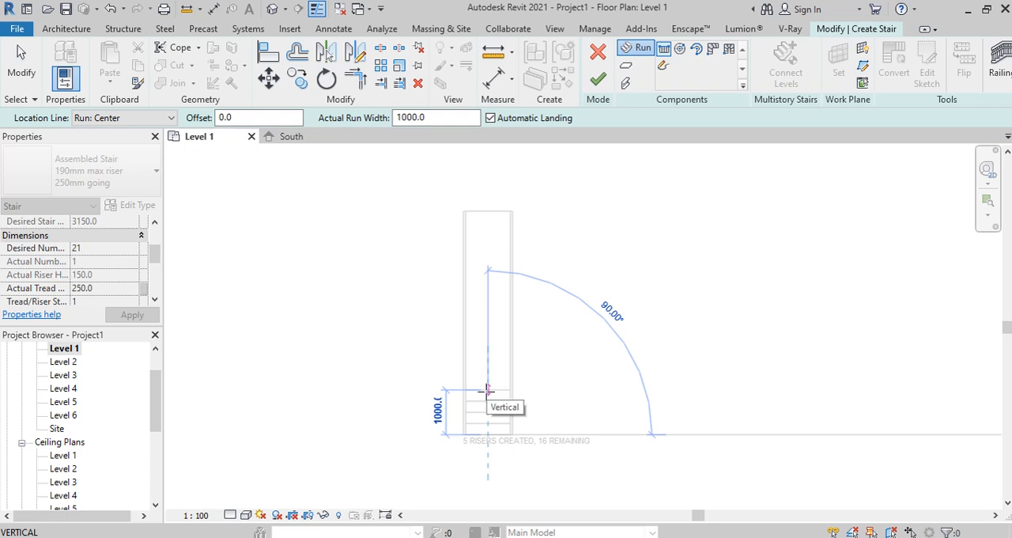
scroll(486, 390, "up", 1)
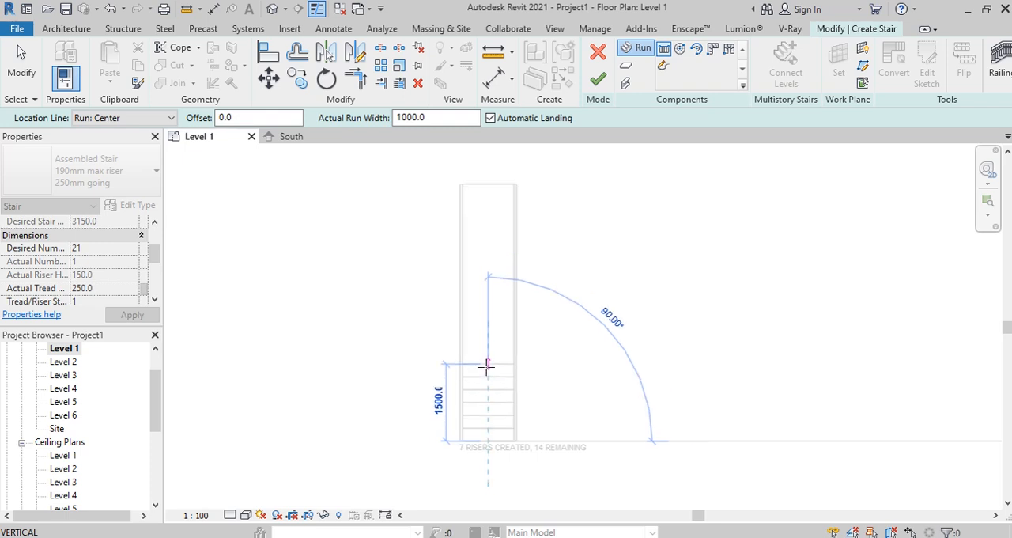
left_click(488, 325)
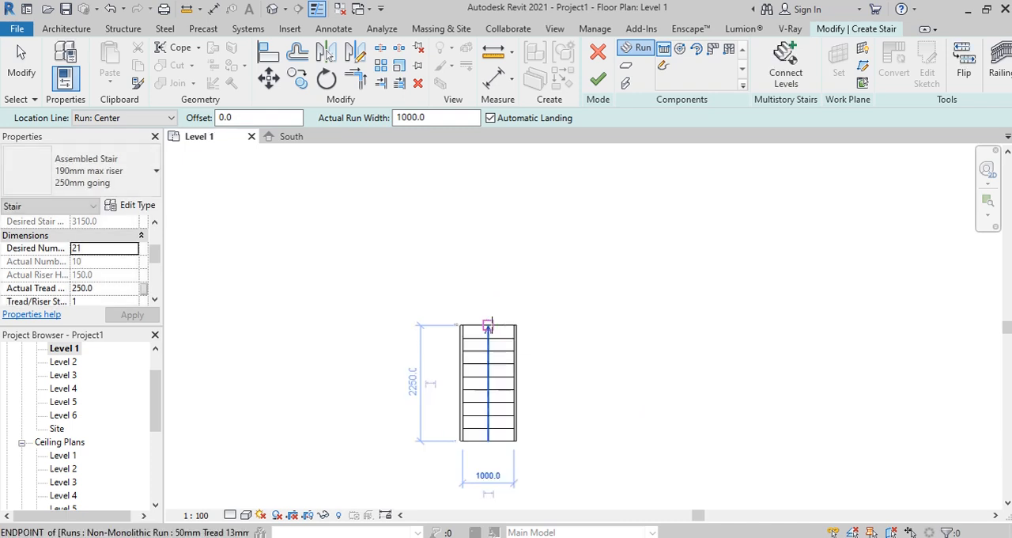
left_click(592, 324)
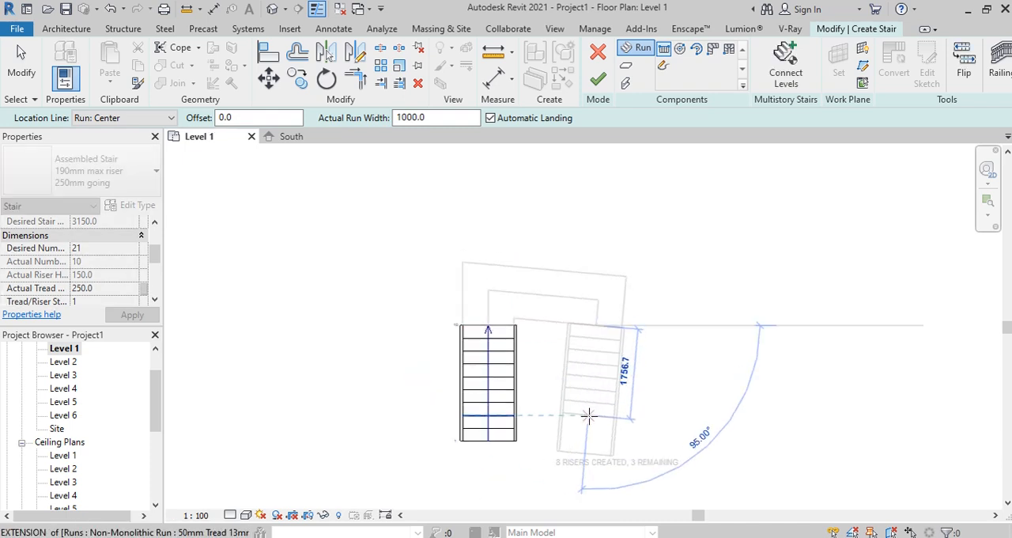
left_click(593, 481)
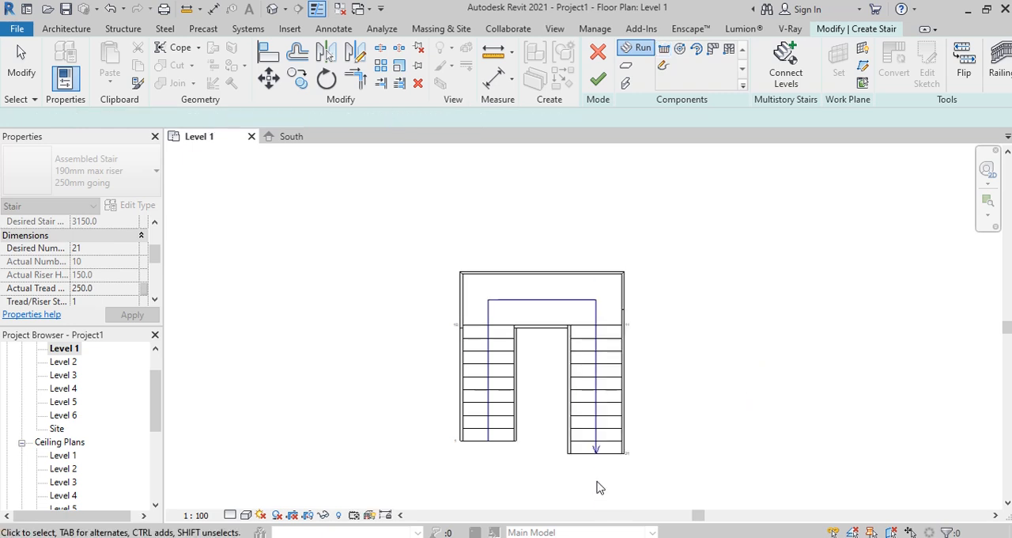
key("Escape")
Step: Shift the 11-riser run toward the first run until the overall width across both runs is 2300 mm
scroll(599, 484, "down", 2)
middle_click_drag(598, 484, 572, 378)
left_click(557, 358)
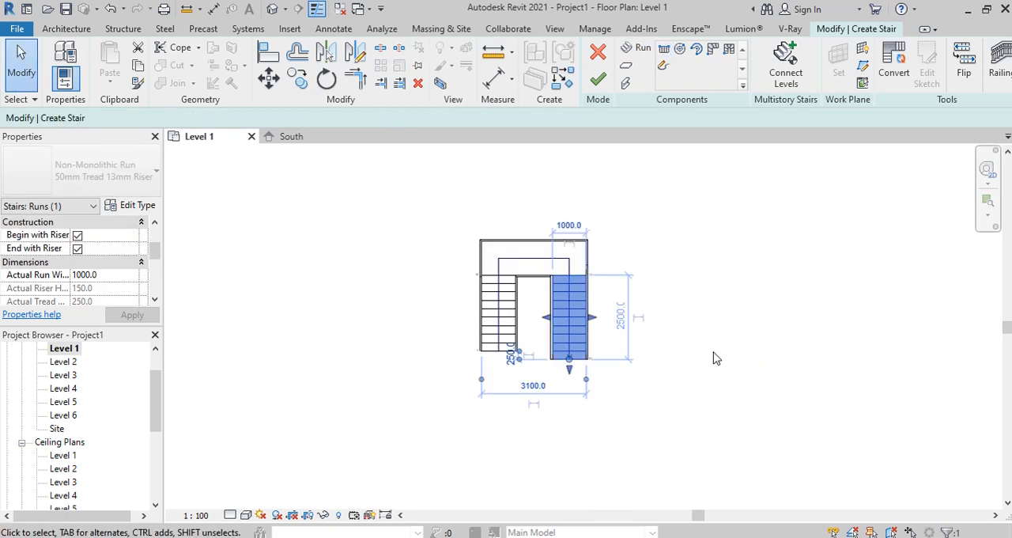
key("Left")
key("Left")
key("Left")
key("Left")
key("Left")
key("Left")
key("Left")
key("Left")
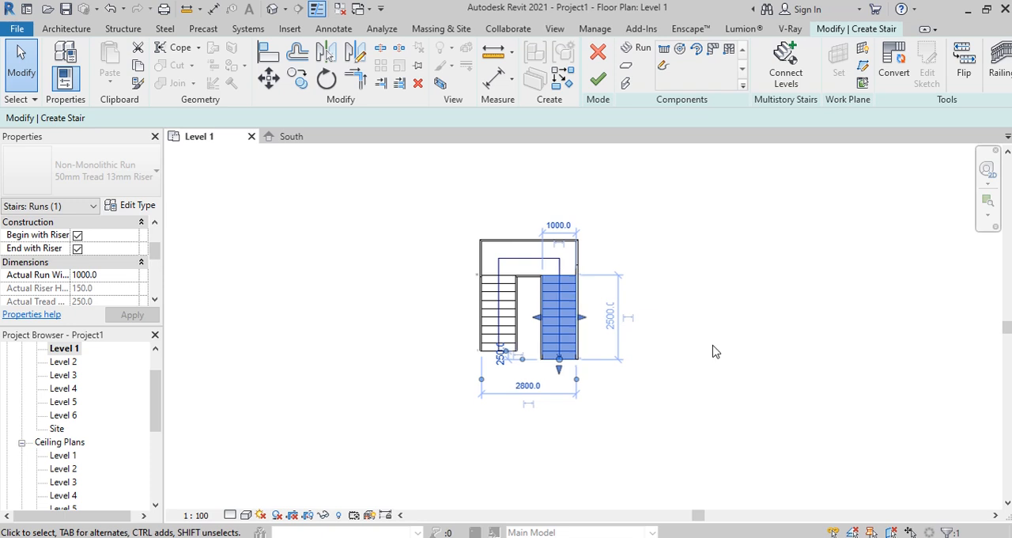
scroll(523, 412, "up", 2)
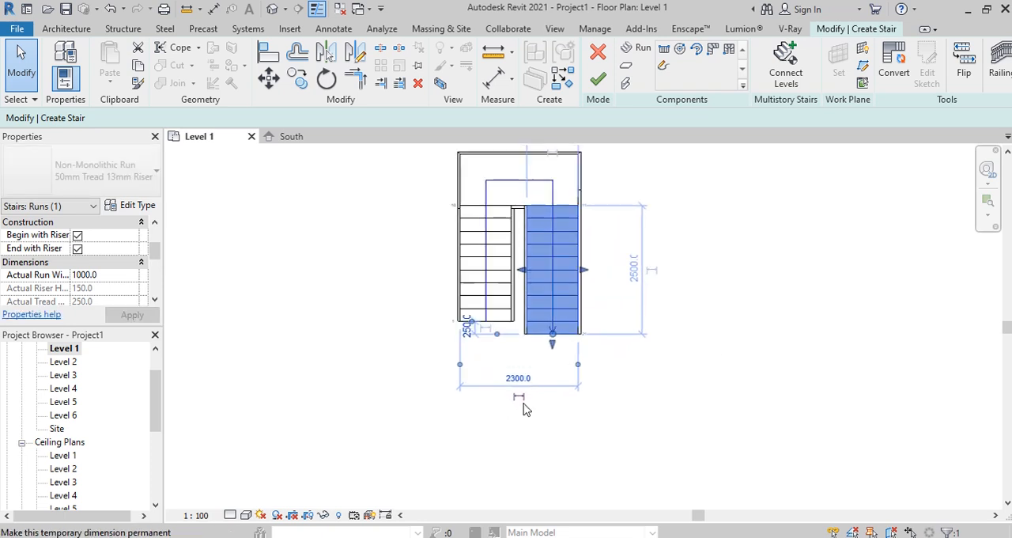
Step: Set the overall width across both stair runs to 2000 mm by moving the 11-riser run
scroll(515, 369, "down", 1)
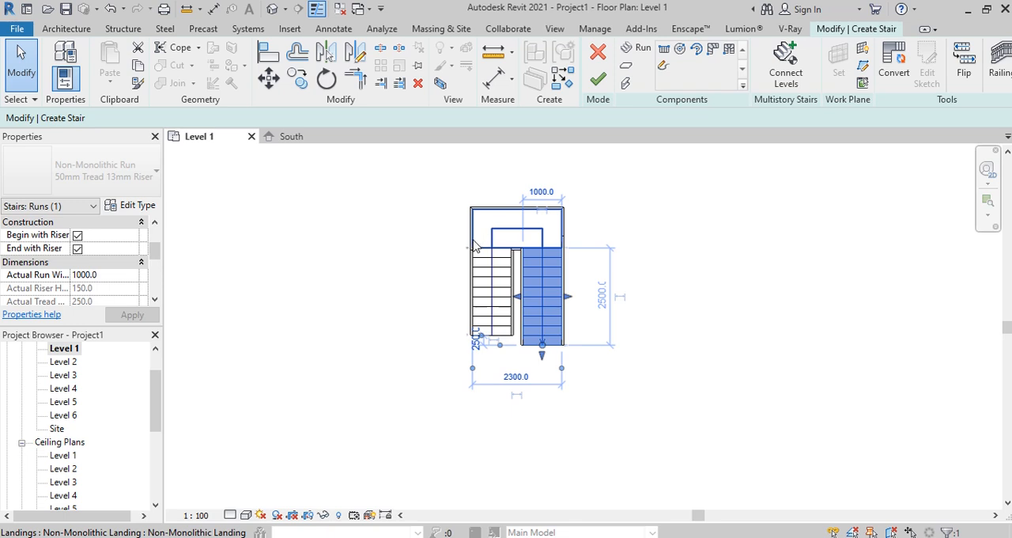
left_click(518, 377)
type("2")
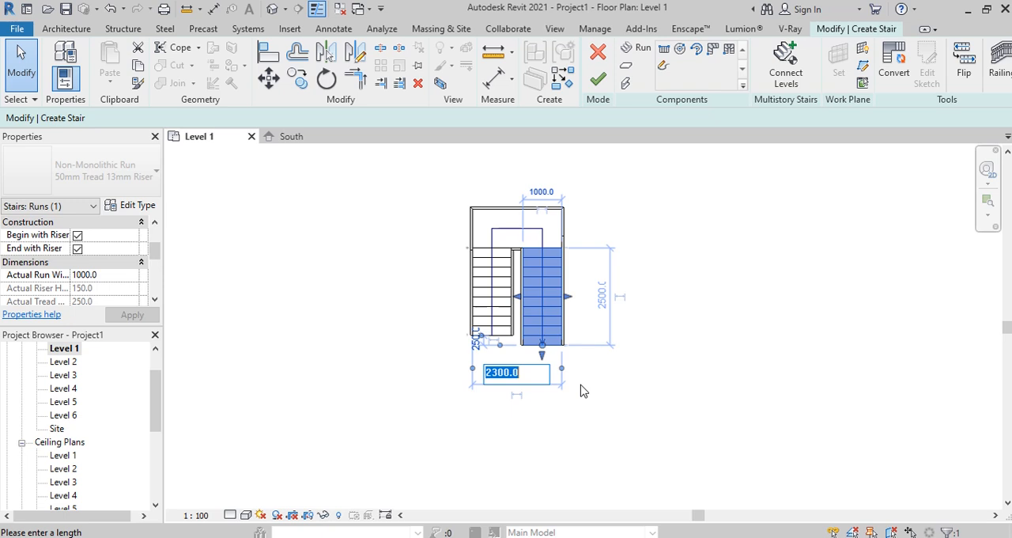
type("000")
key("Return")
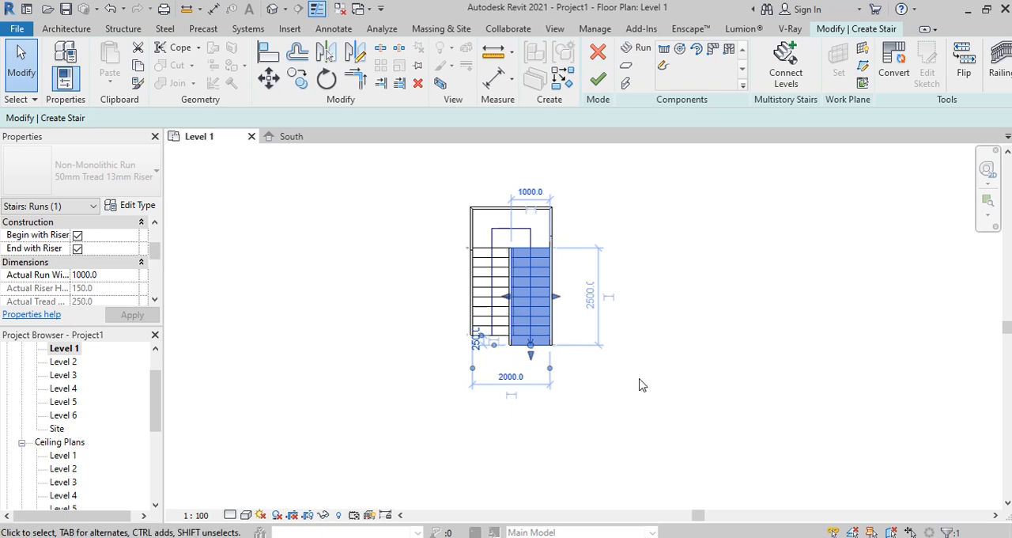
Step: Finish the U-shaped stair and show it in the default 3D view
scroll(510, 348, "up", 4)
left_click(726, 278)
scroll(594, 296, "down", 2)
middle_click_drag(594, 295, 586, 348)
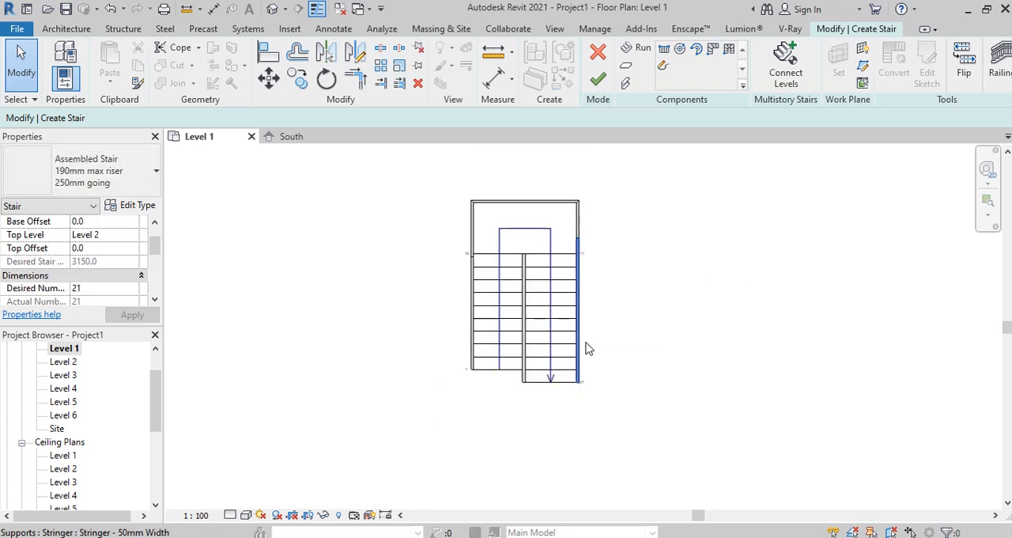
left_click(554, 303)
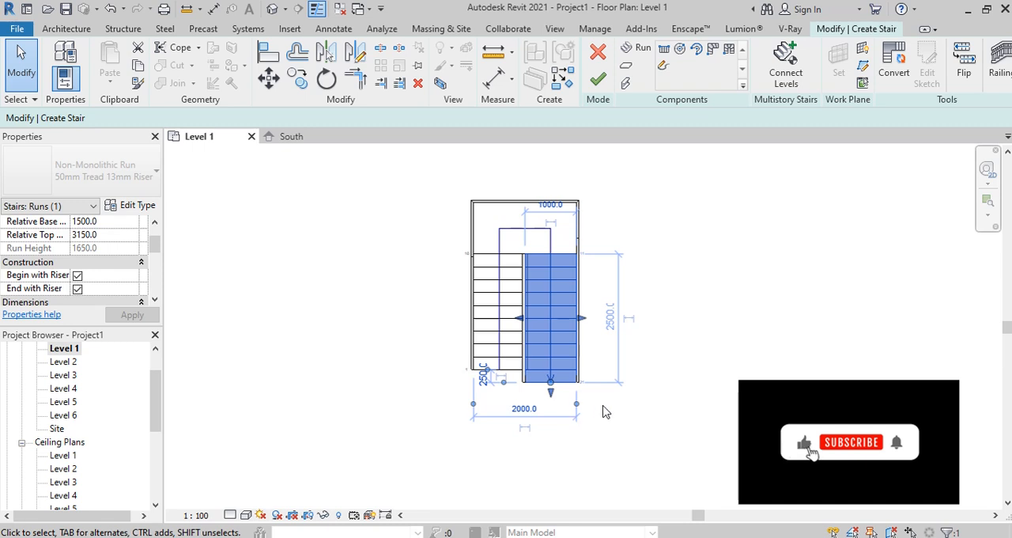
left_click(540, 429)
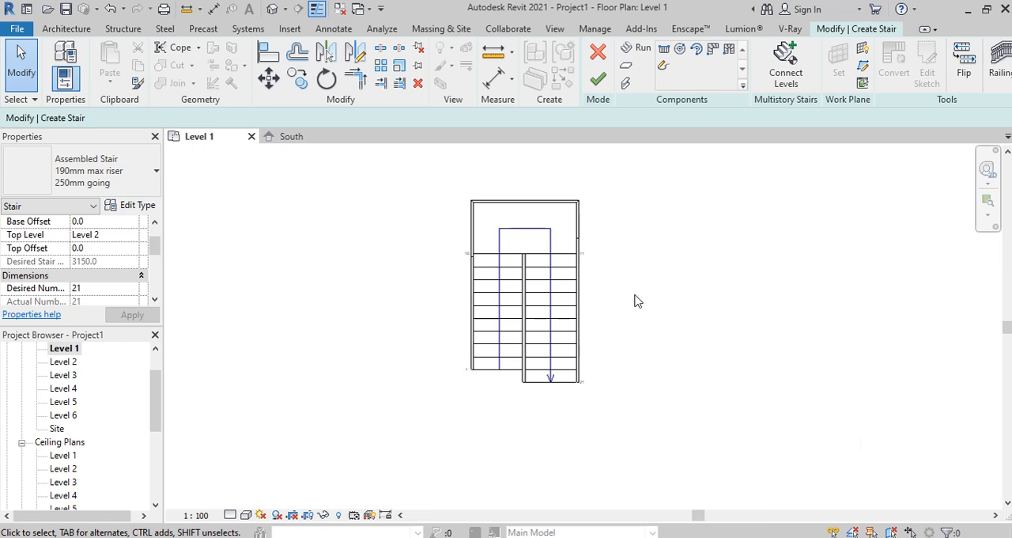
left_click(598, 79)
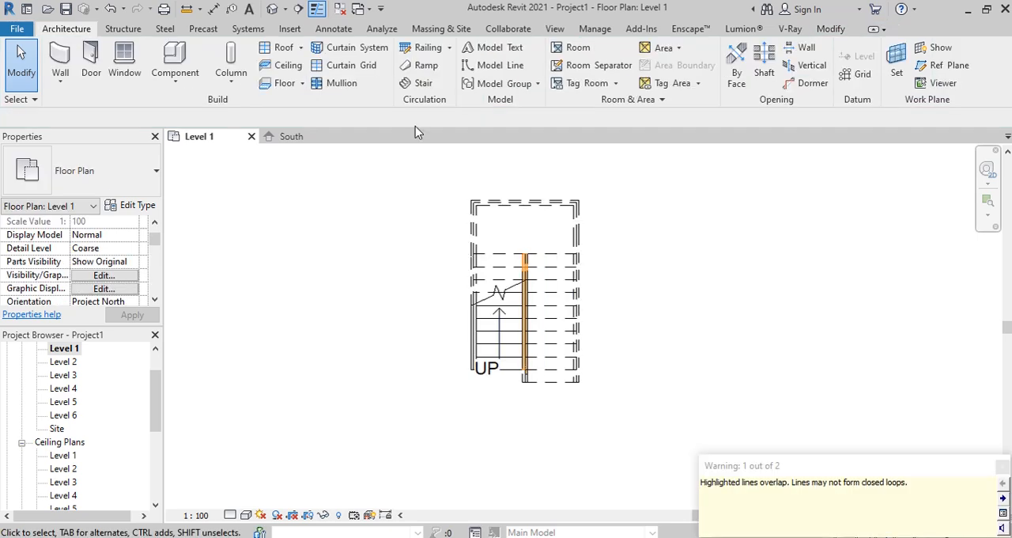
left_click(274, 11)
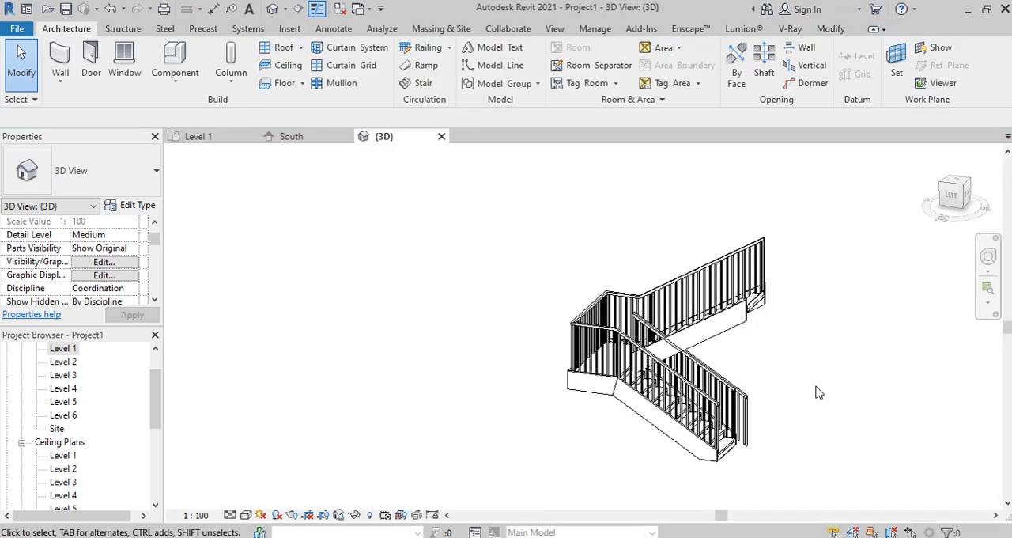
Step: Delete all the railings from the stair
key("Tab")
left_click(696, 392)
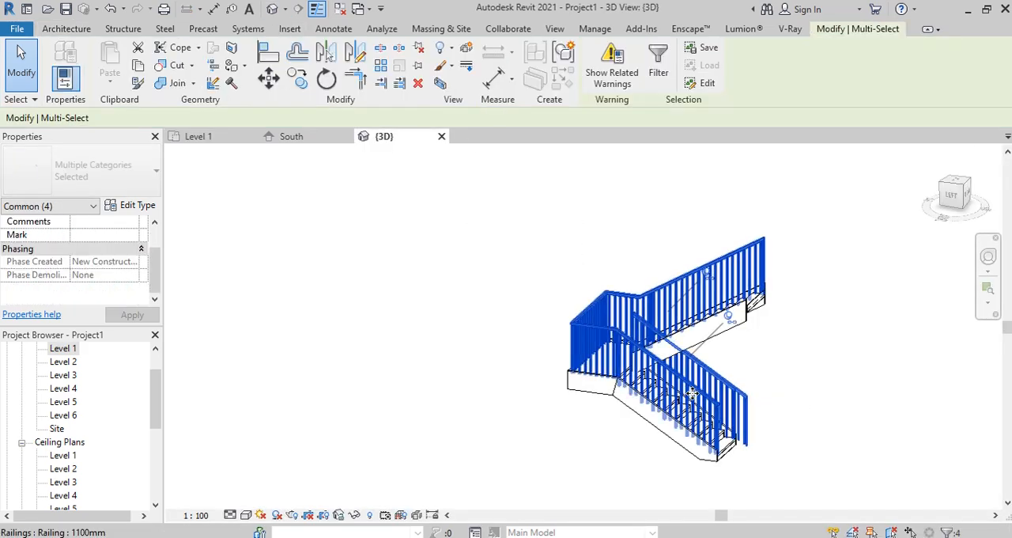
key("Delete")
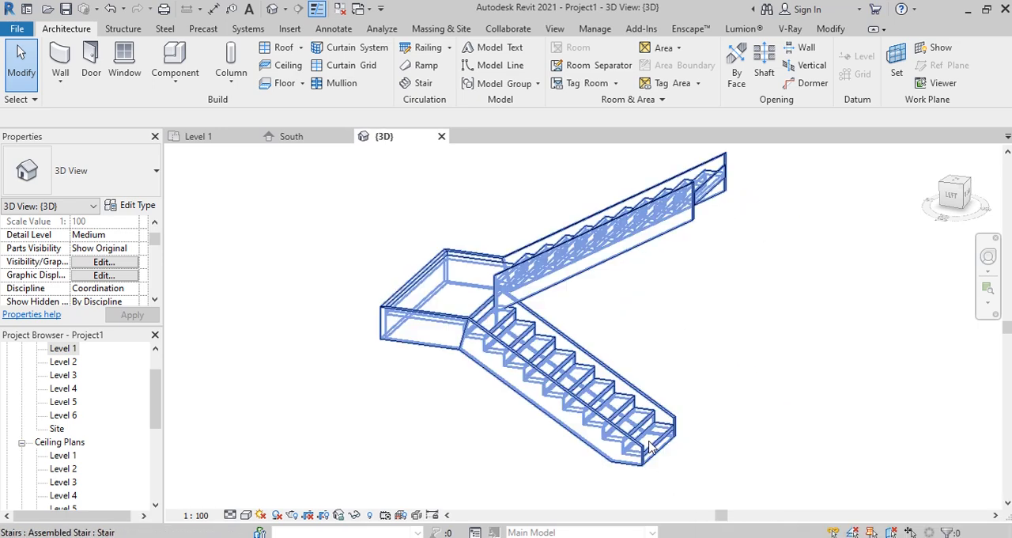
Step: Set the stair type's maximum riser height to 150 mm and enable the Stair Calculator for slope calculation
left_click(700, 440)
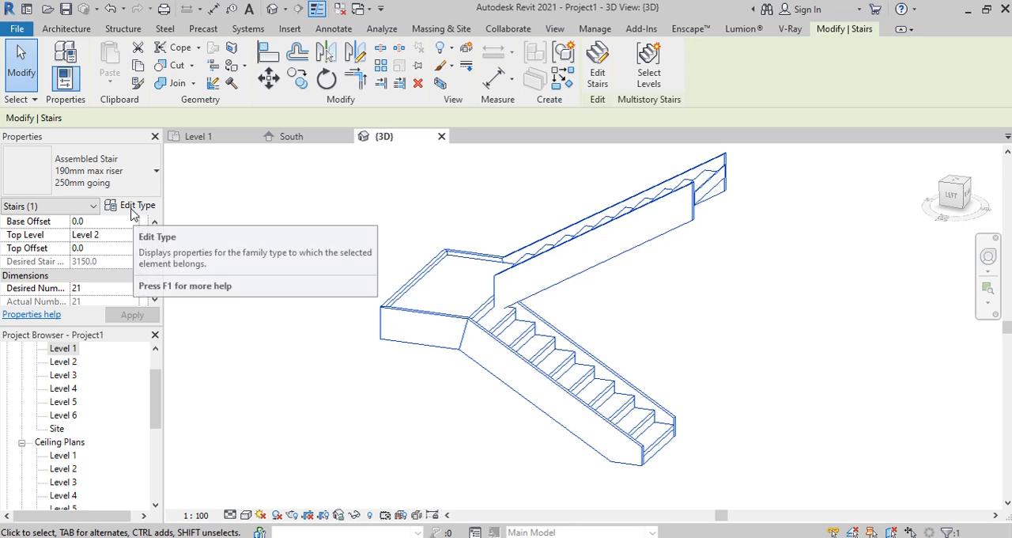
left_click(130, 210)
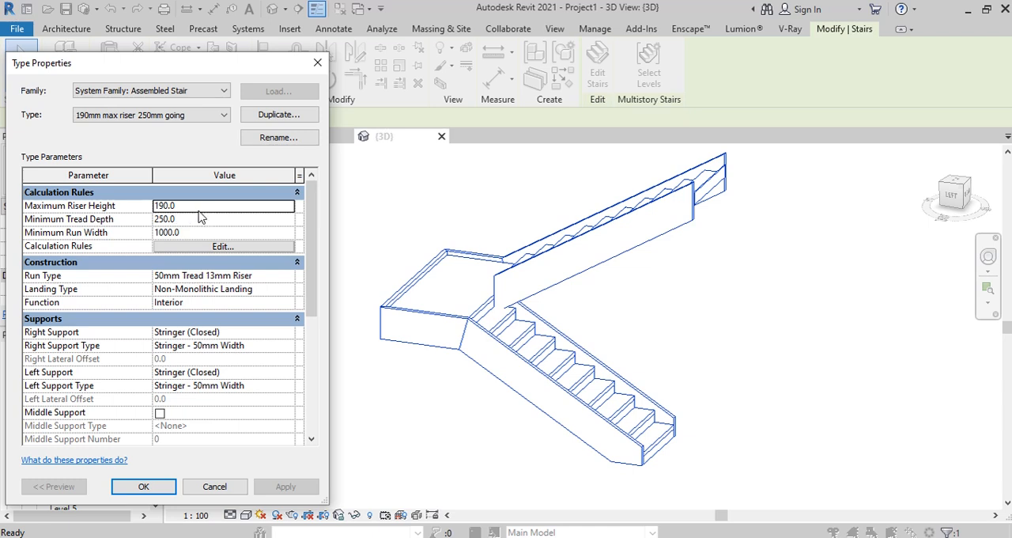
left_click(199, 209)
type("15")
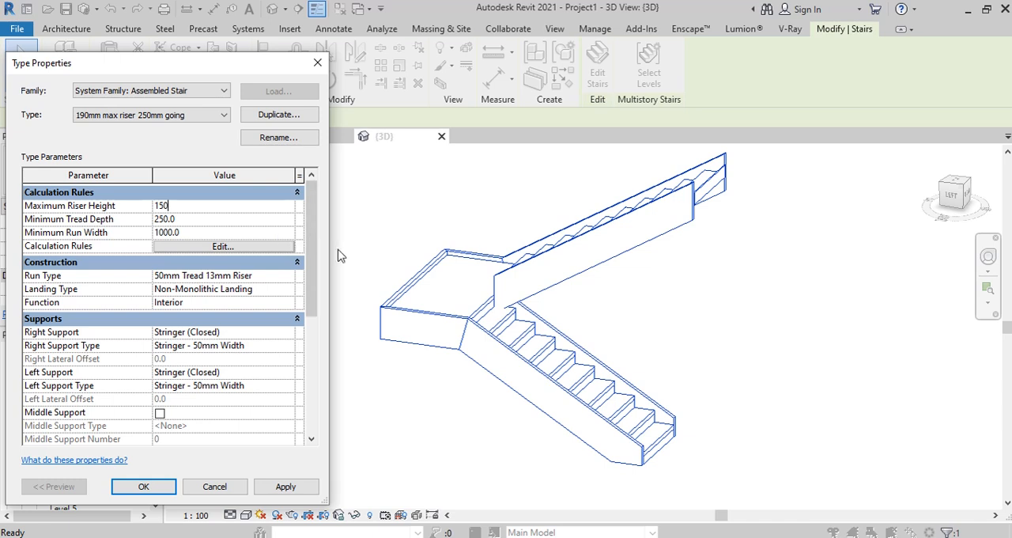
left_click(222, 247)
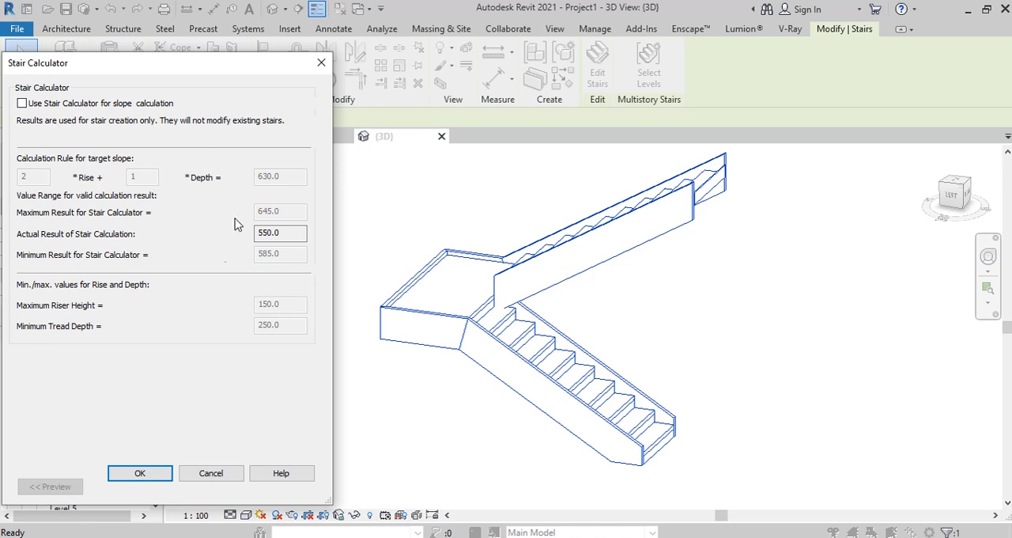
left_click(22, 104)
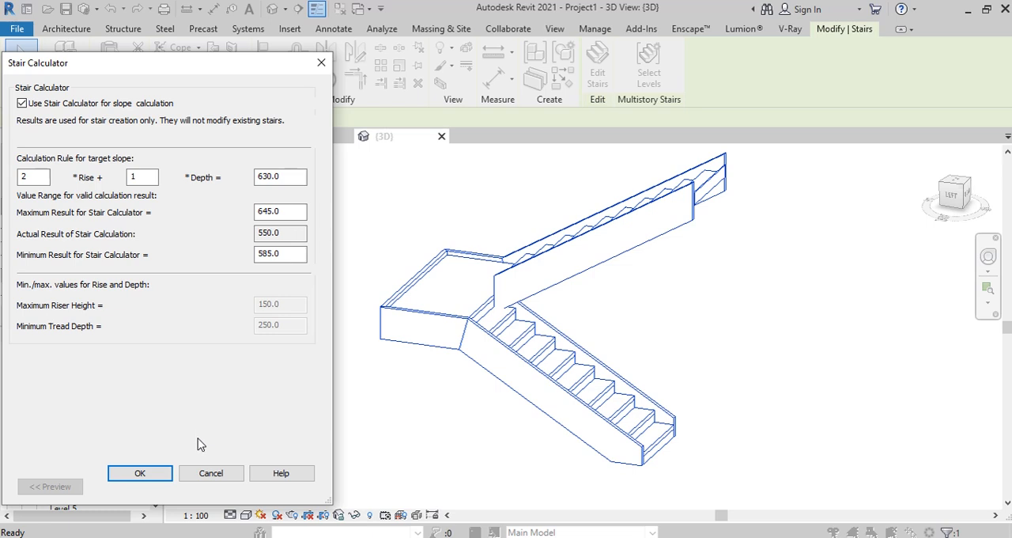
left_click(140, 473)
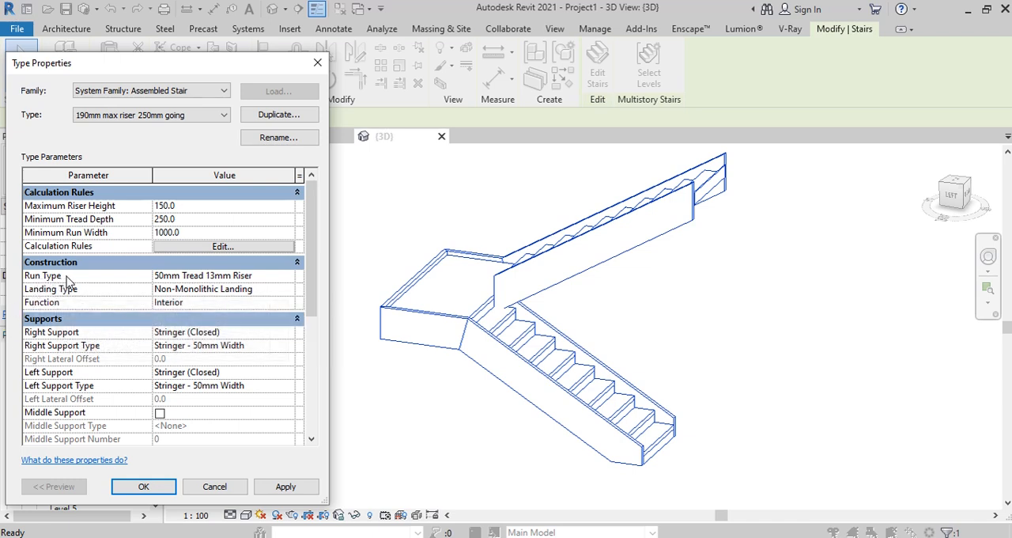
Step: Review the tread and riser settings of the stair's 50mm Tread 13mm Riser run type
left_click(289, 278)
left_click(291, 276)
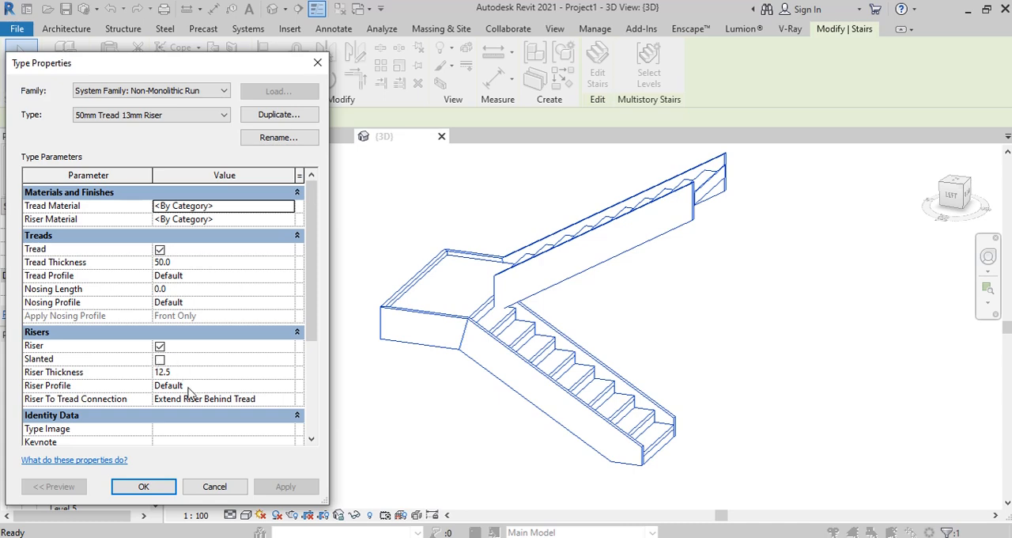
left_click(143, 487)
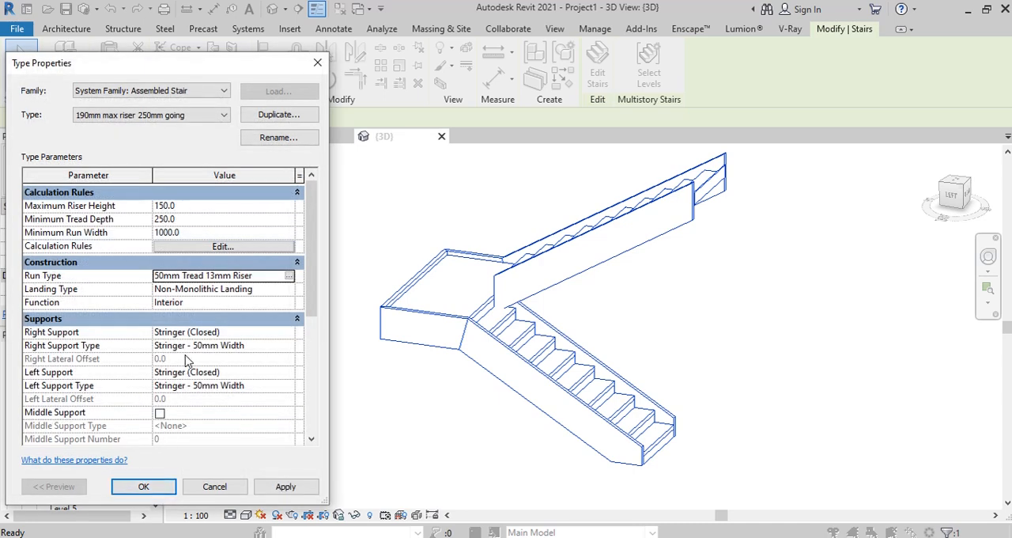
Step: Set both the right and left supports of the assembled stair type to None and apply the changes
scroll(198, 309, "down", 2)
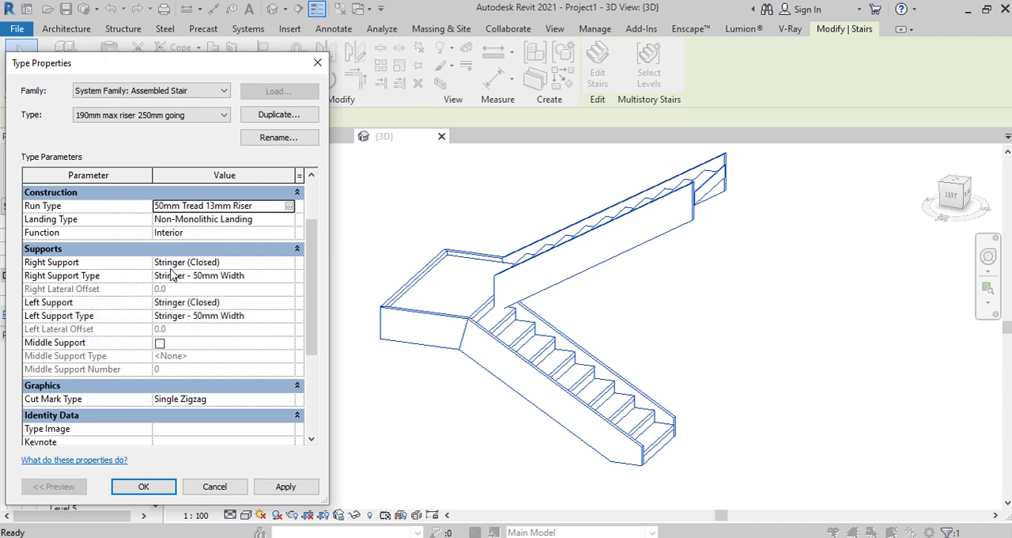
double_click(289, 266)
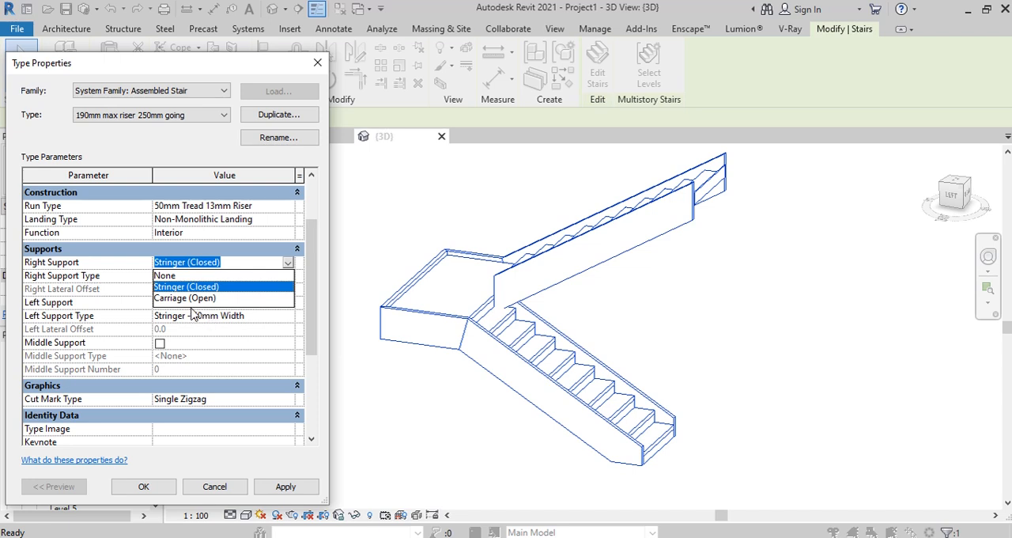
left_click(168, 275)
left_click(285, 487)
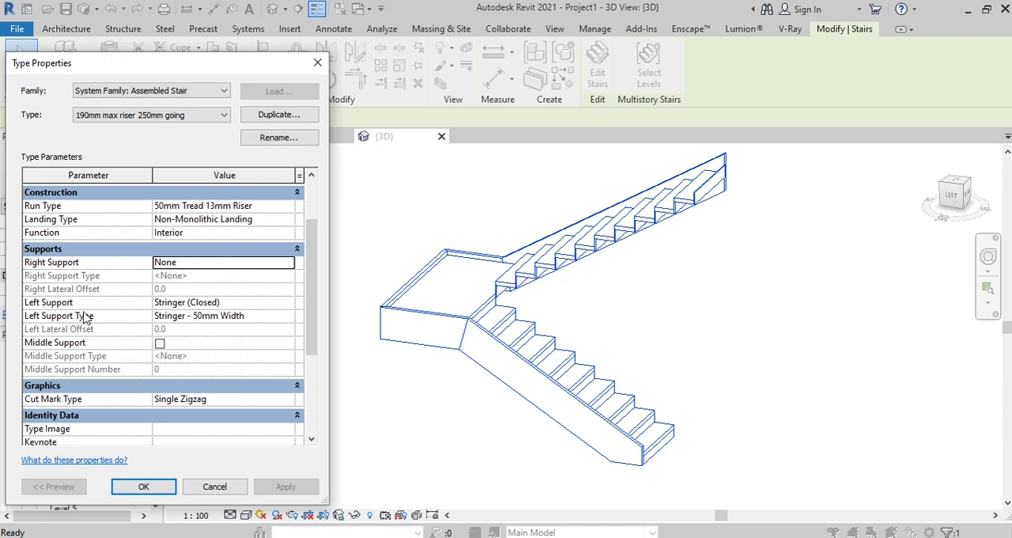
left_click(288, 305)
left_click(289, 306)
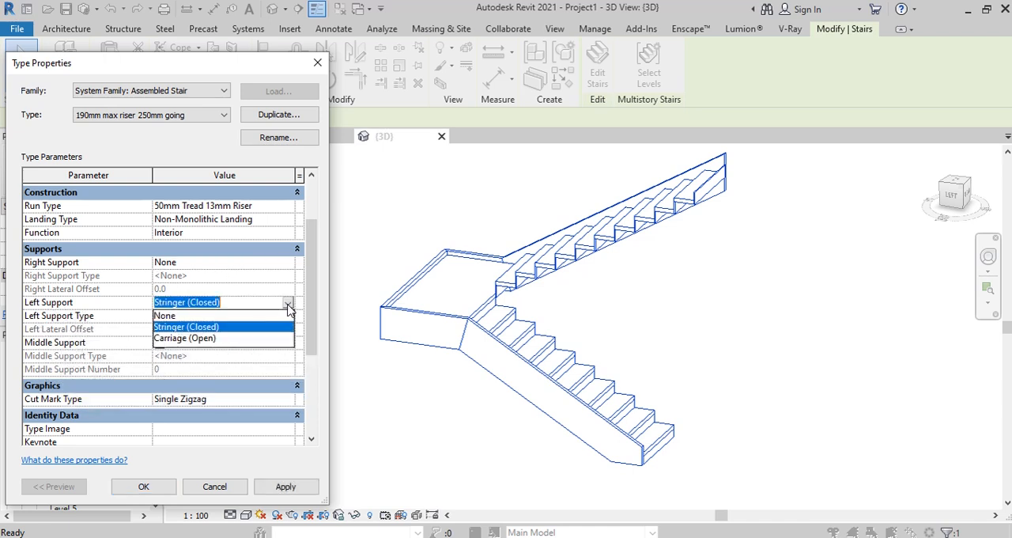
left_click(167, 316)
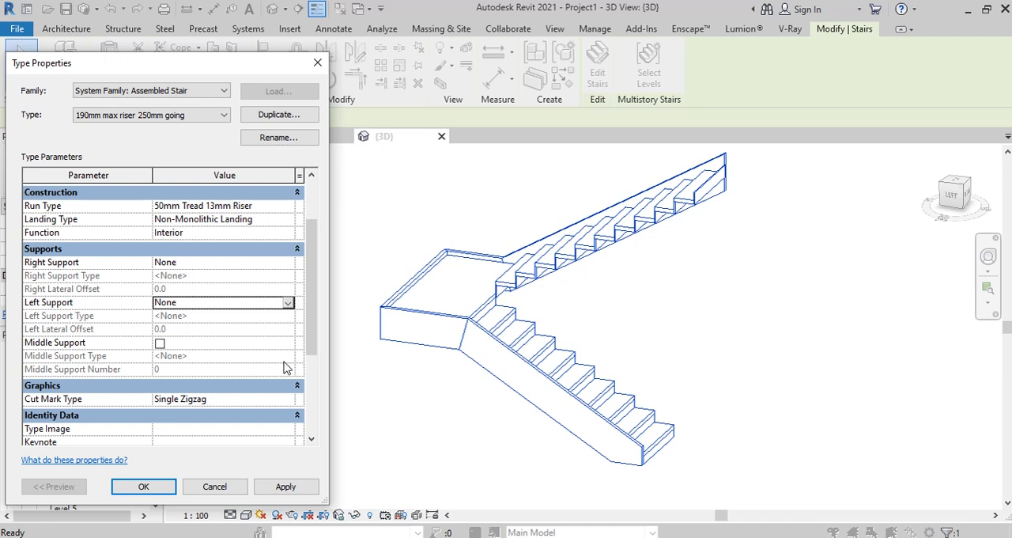
left_click(286, 488)
left_click(143, 486)
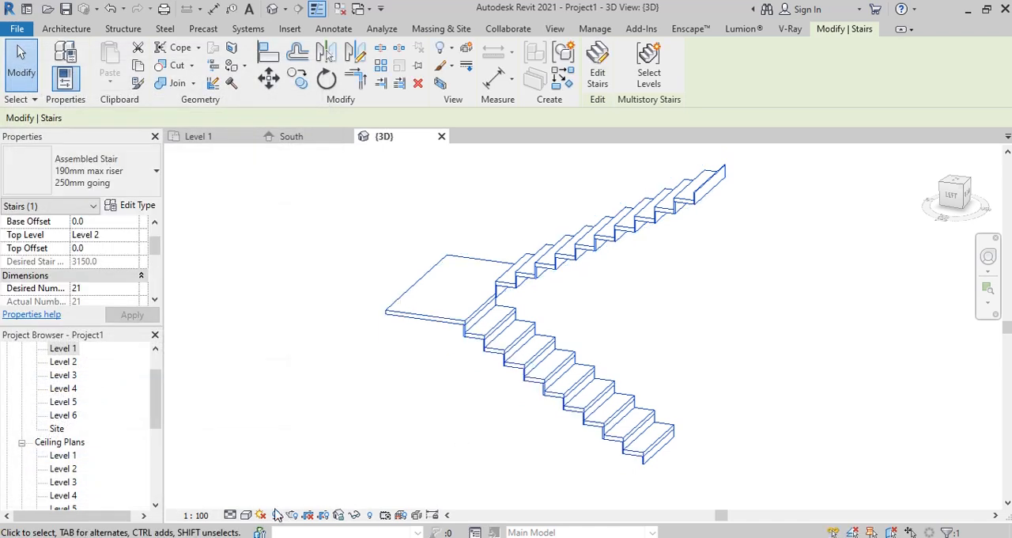
Step: Change the 3D view's visual style to Realistic and view the stair from the front
left_click(248, 515)
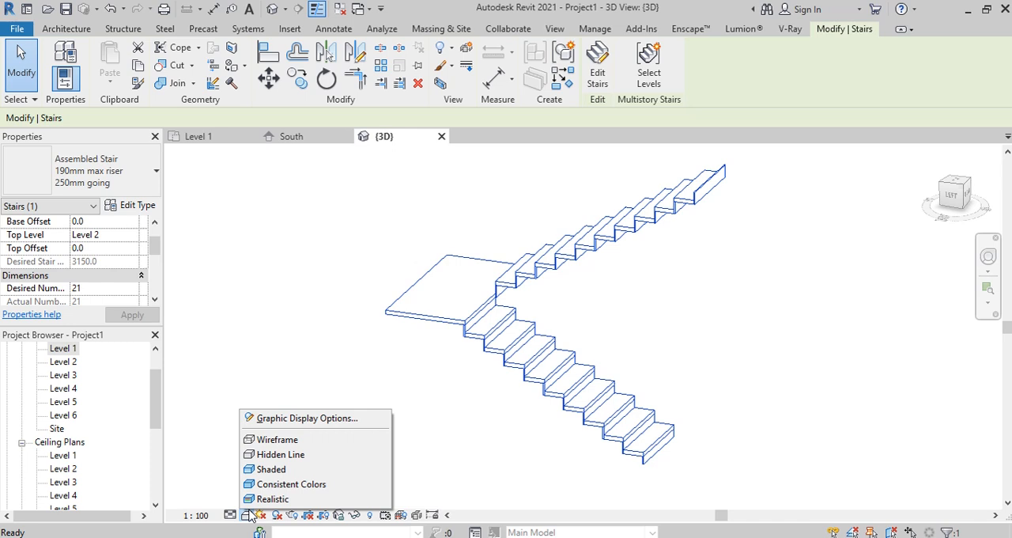
left_click(270, 499)
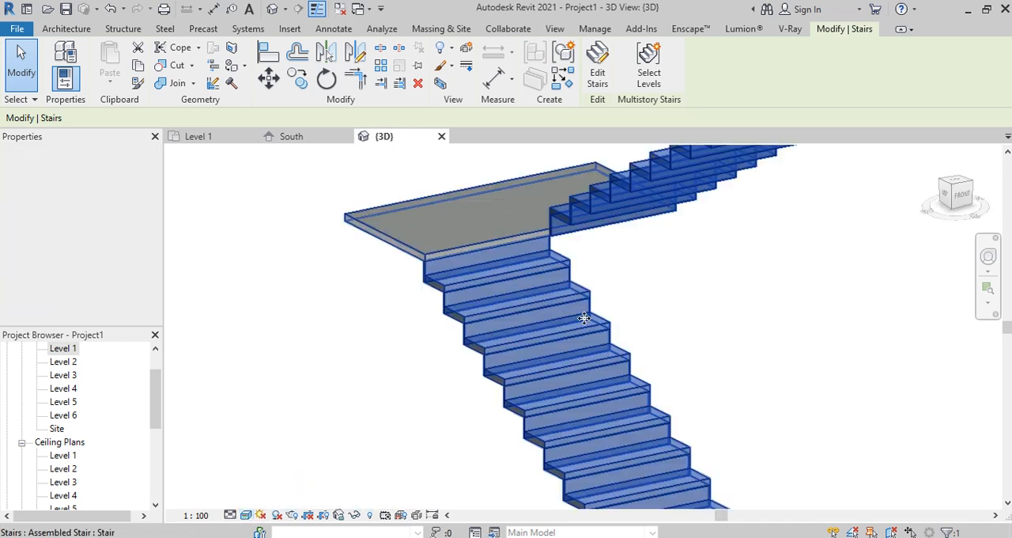
scroll(545, 274, "down", 4)
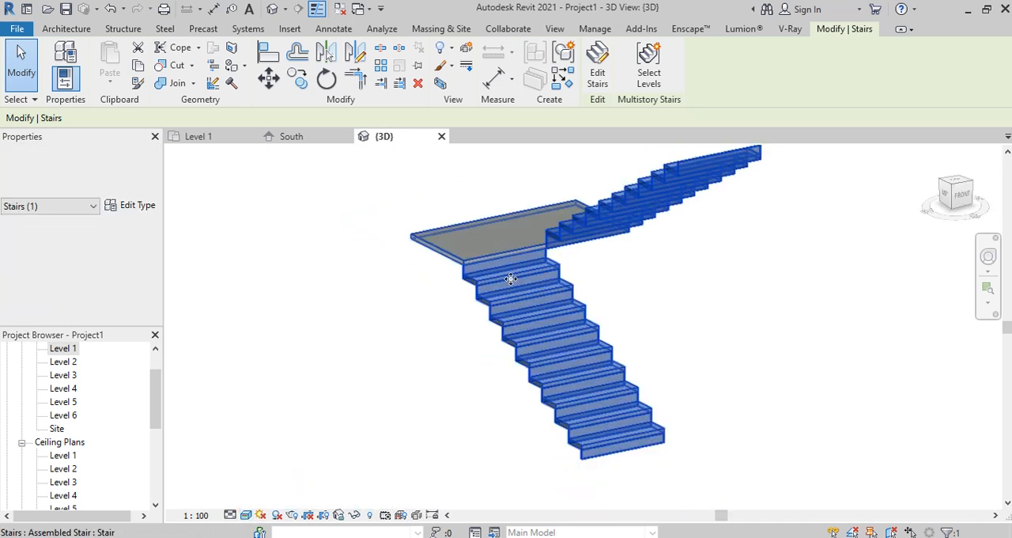
scroll(538, 348, "up", 2)
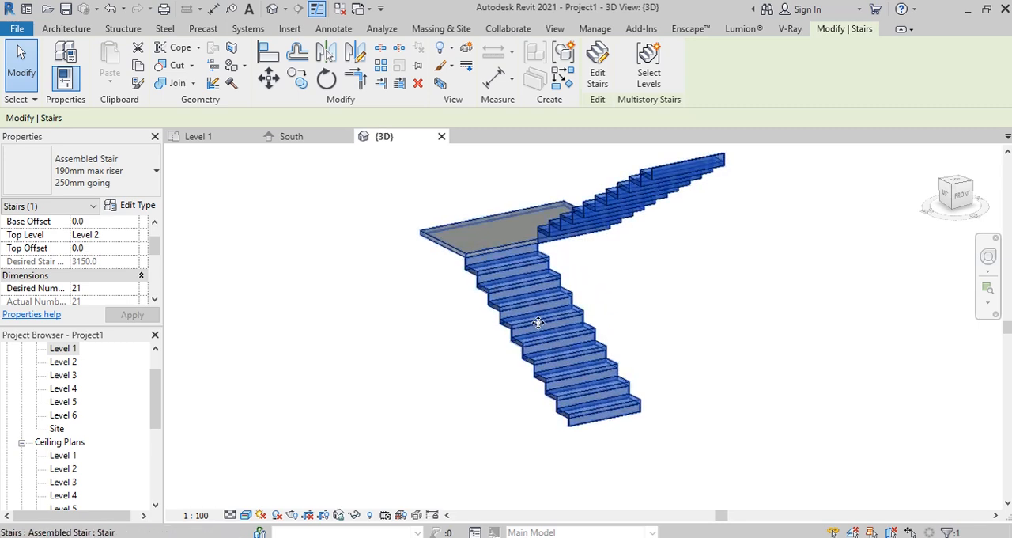
Step: Open the type properties of the stair's 50mm Tread 13mm Riser run type
left_click(135, 205)
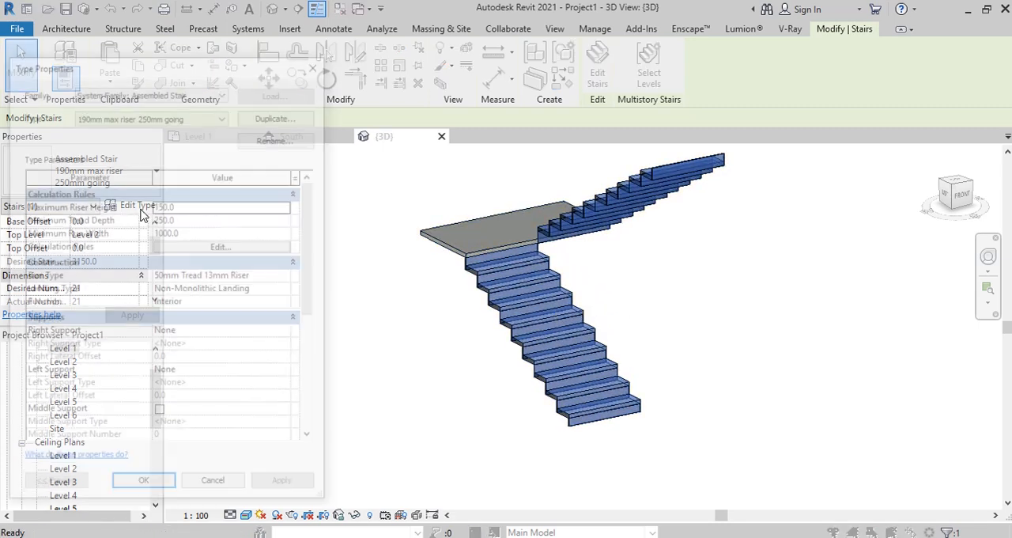
left_click(294, 281)
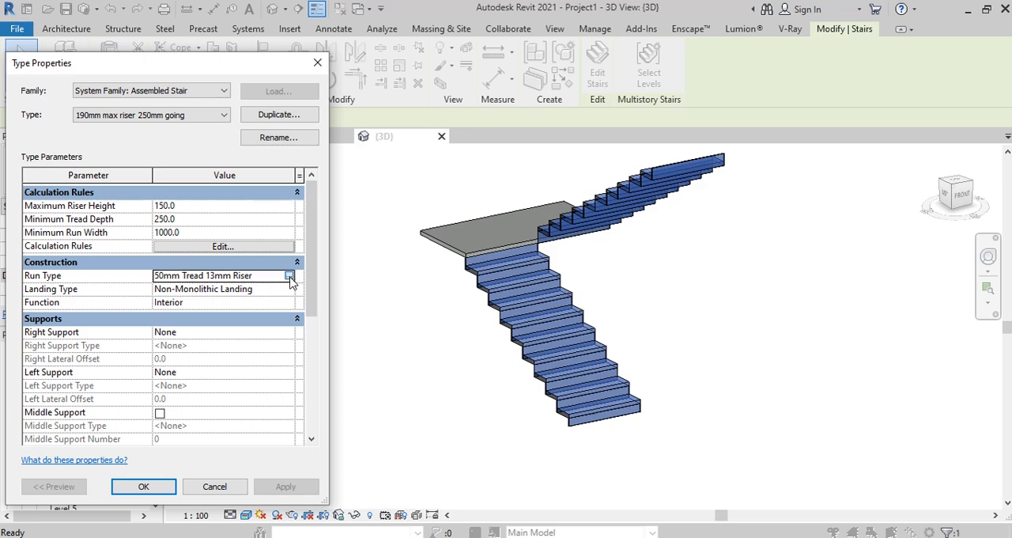
left_click(299, 276)
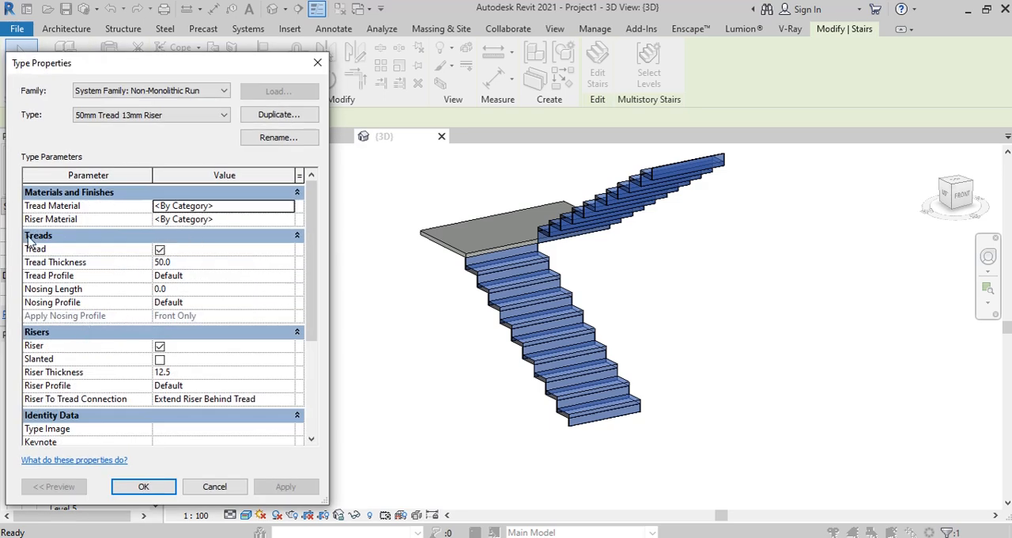
Step: Turn off the run type's treads to preview the risers alone, and turn the treads back on
left_click(161, 250)
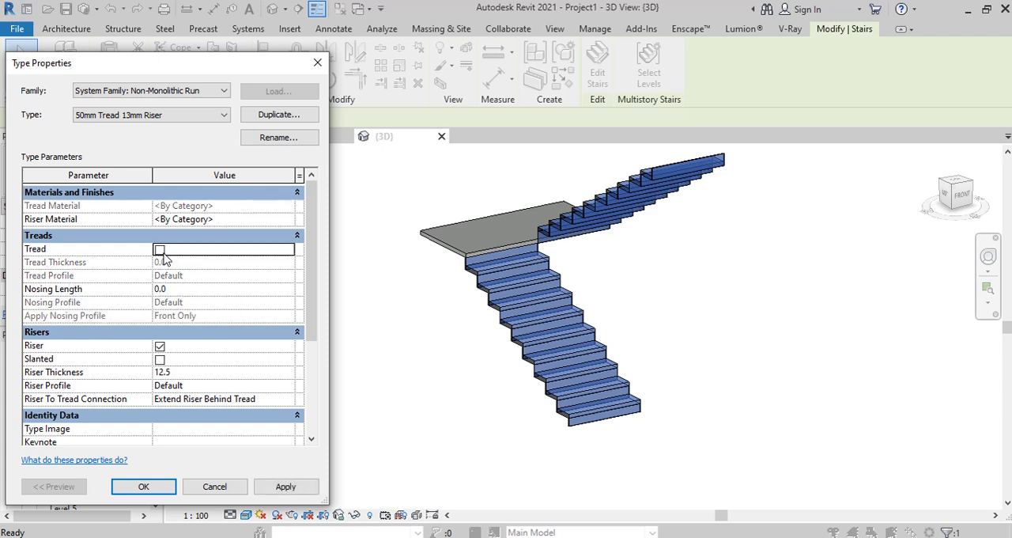
left_click(292, 487)
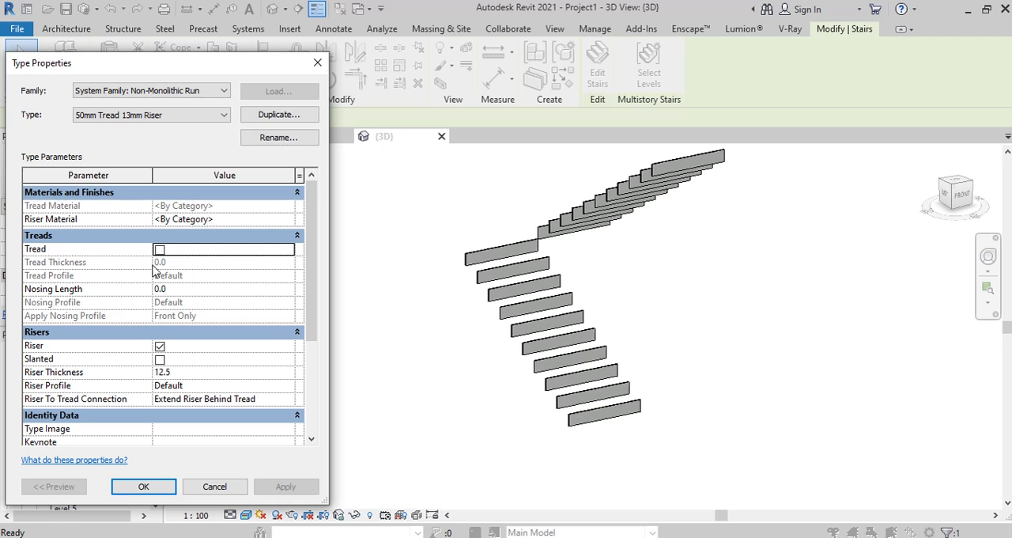
left_click(160, 249)
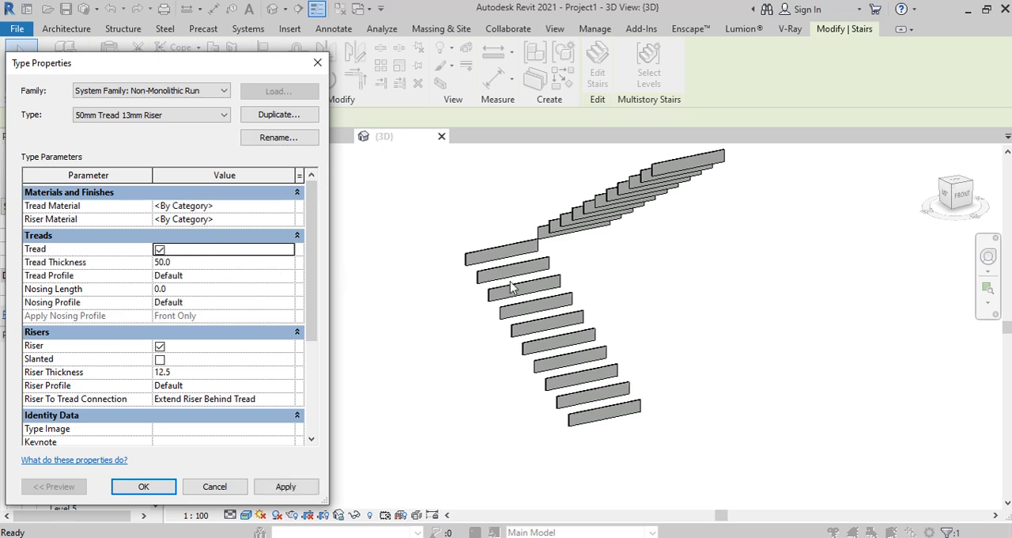
left_click(289, 492)
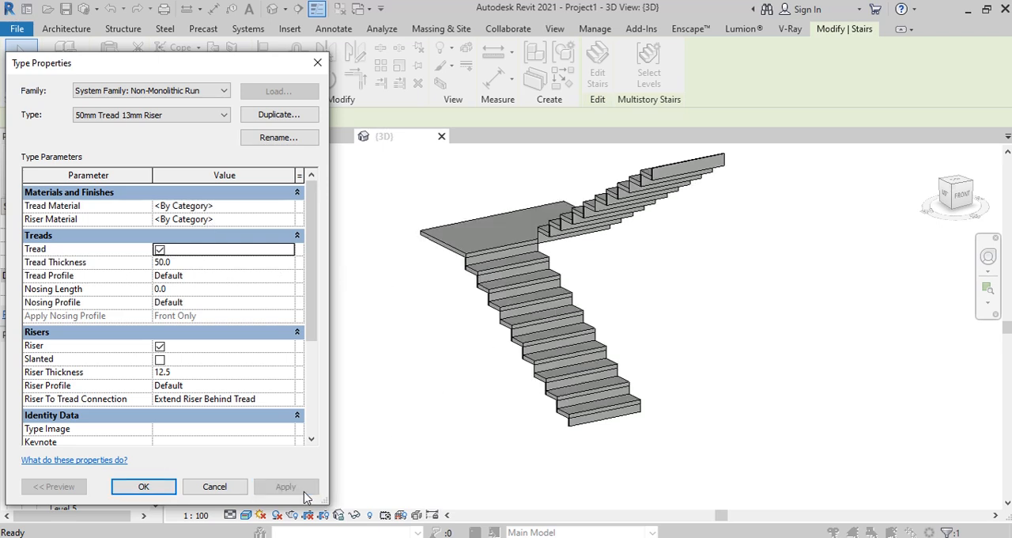
Step: Turn off the risers in the stair's 50mm Tread 13mm Riser run type and accept the change
left_click(160, 347)
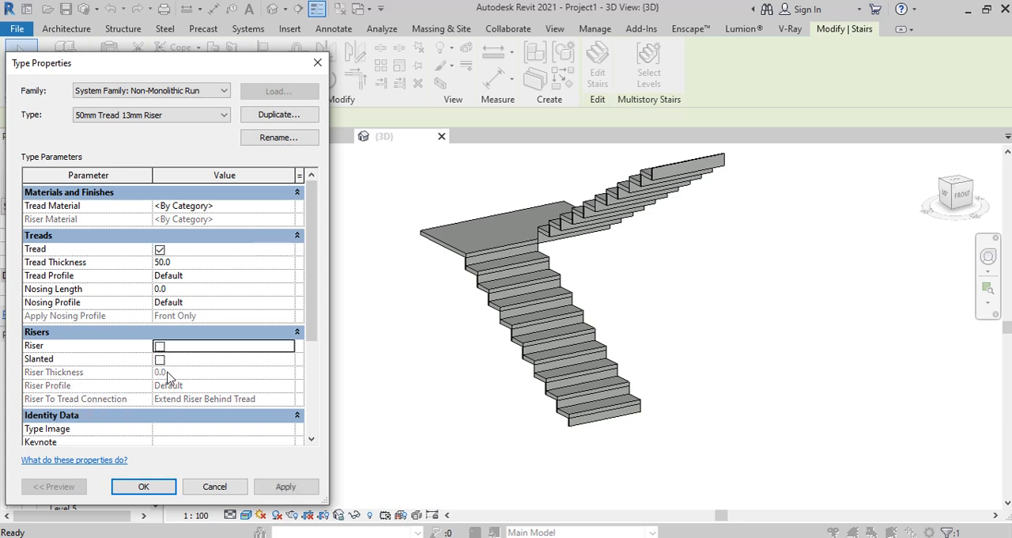
left_click(297, 490)
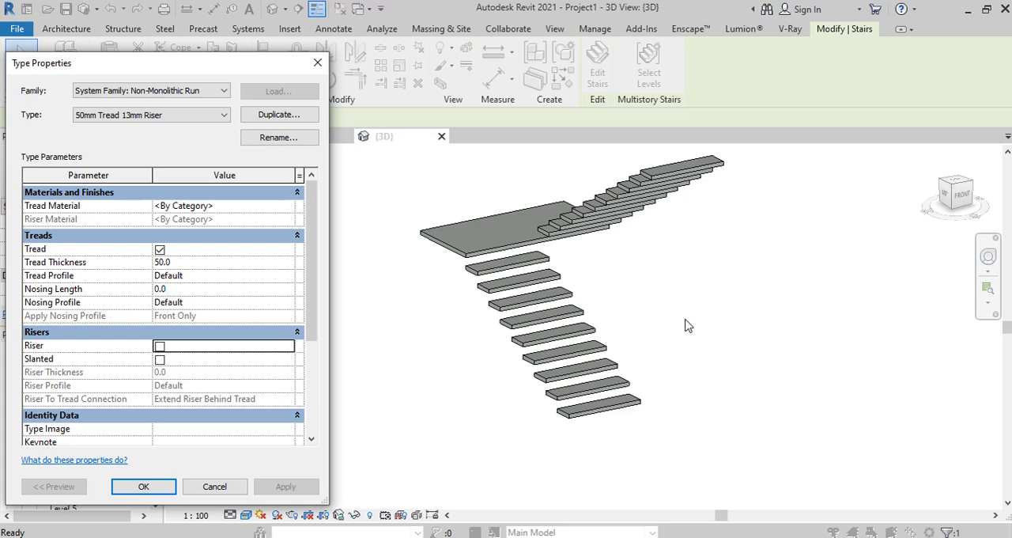
key("Return")
middle_click_drag(569, 418, 485, 410, "shift")
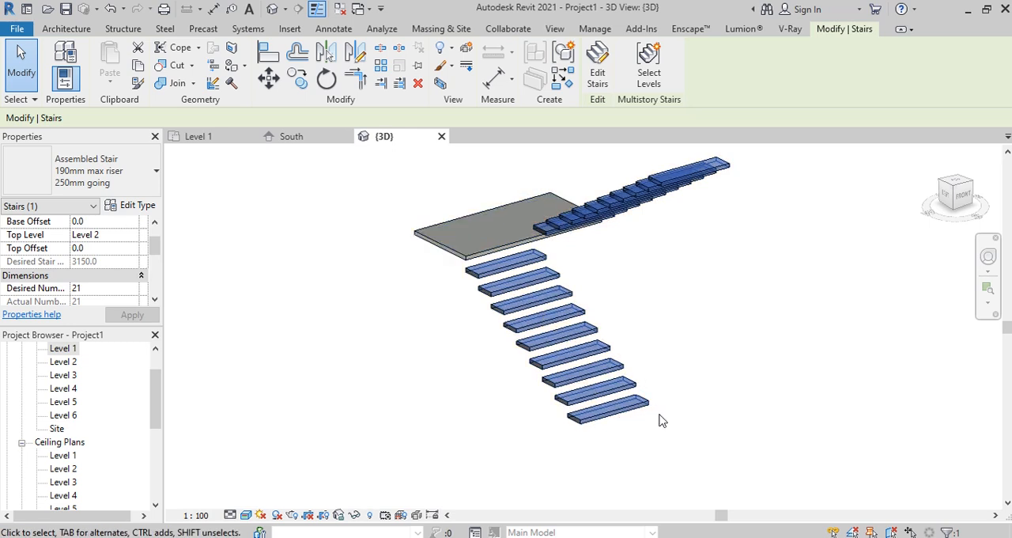
Step: Enable the middle support in the assembled stair's type properties and apply it
left_click(132, 205)
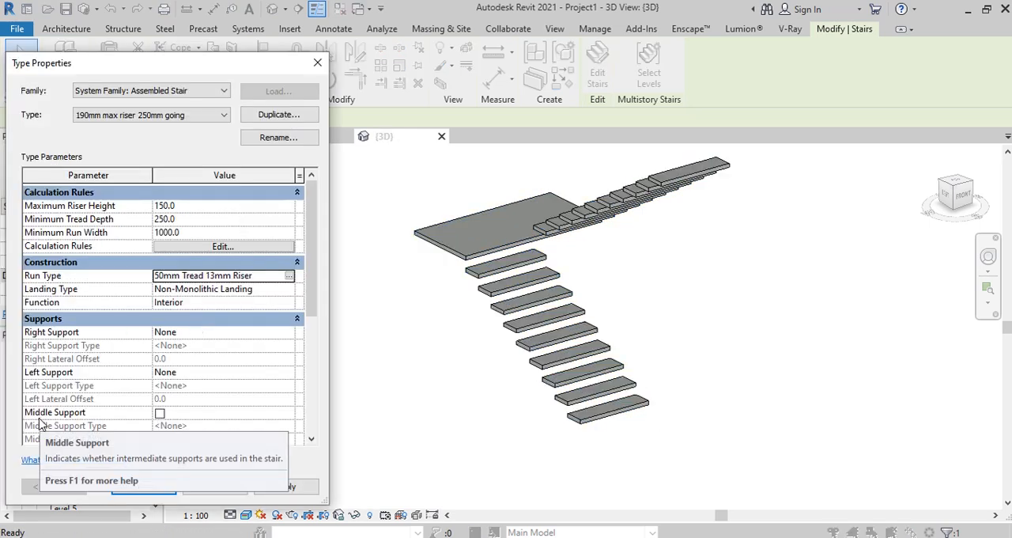
left_click(159, 412)
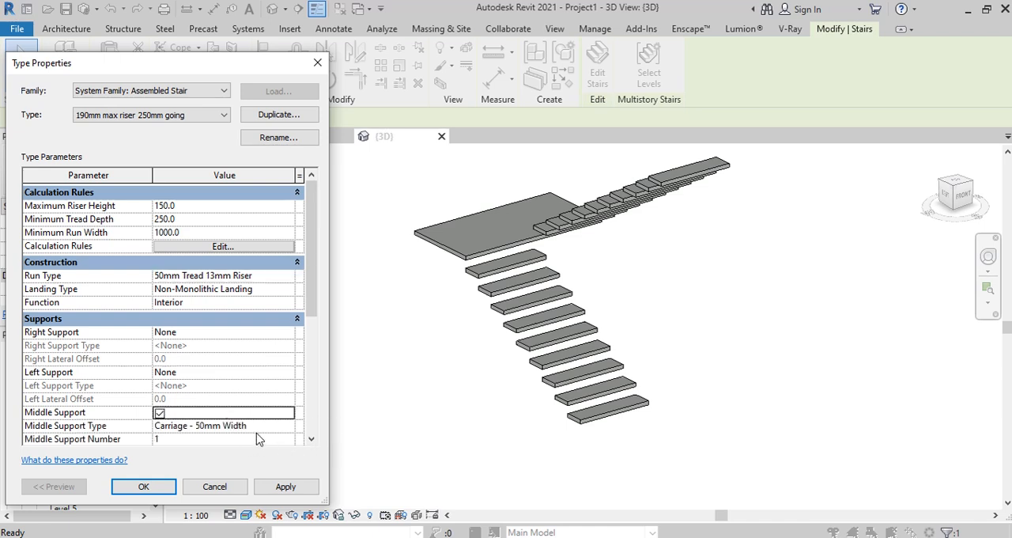
left_click(308, 485)
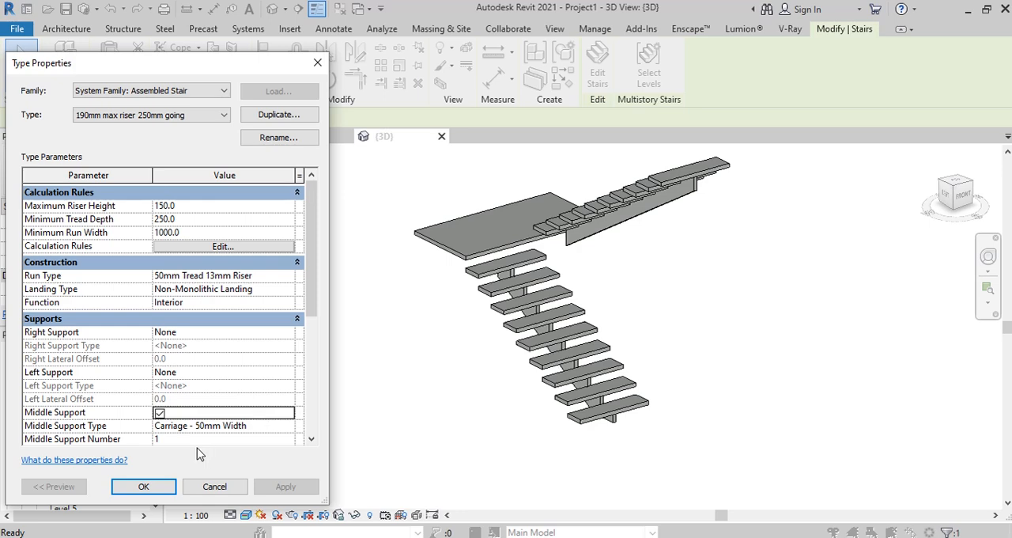
Step: Open the material choice for the Carriage - 50mm Width middle support type and browse the Autodesk Physical Assets for Wood
left_click(284, 431)
left_click(289, 427)
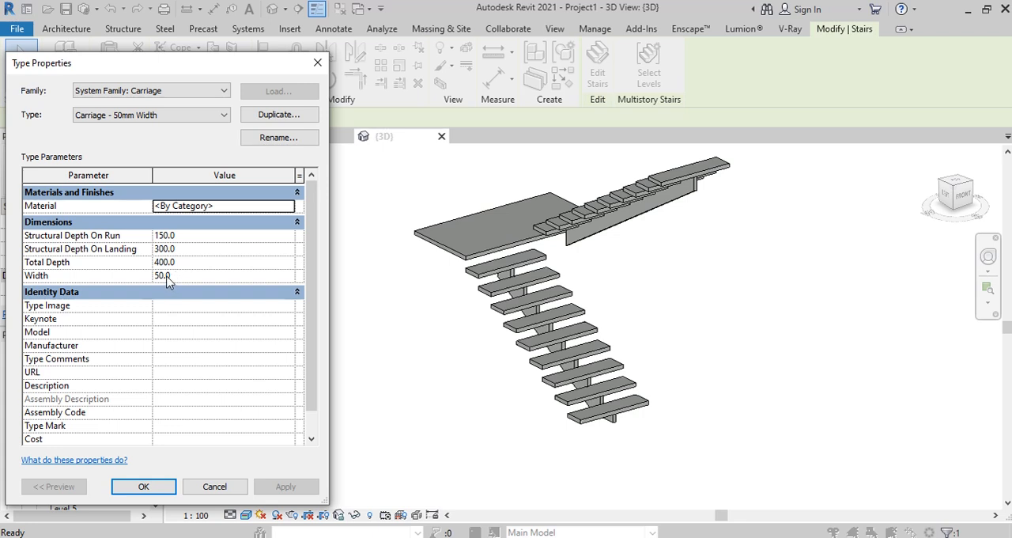
left_click(286, 205)
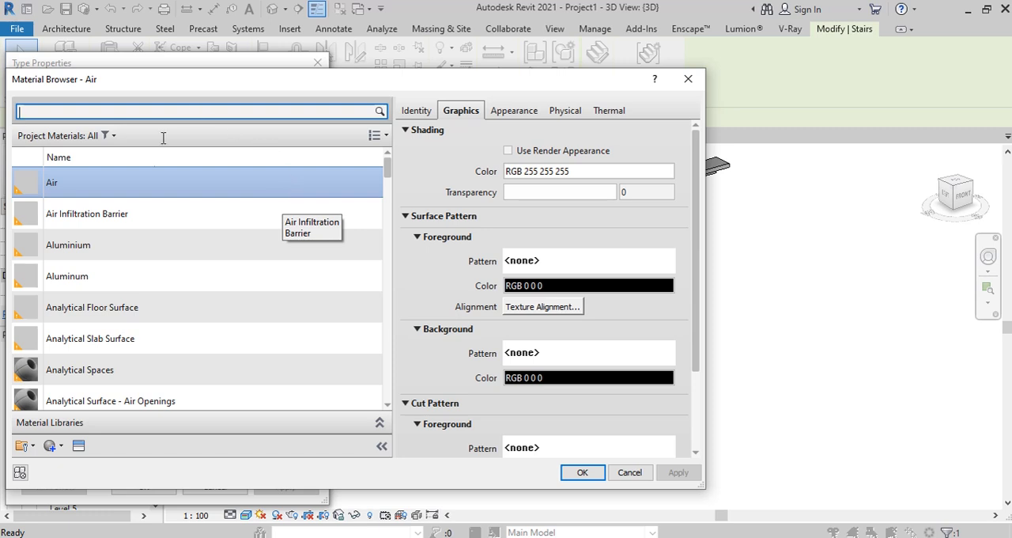
left_click(79, 445)
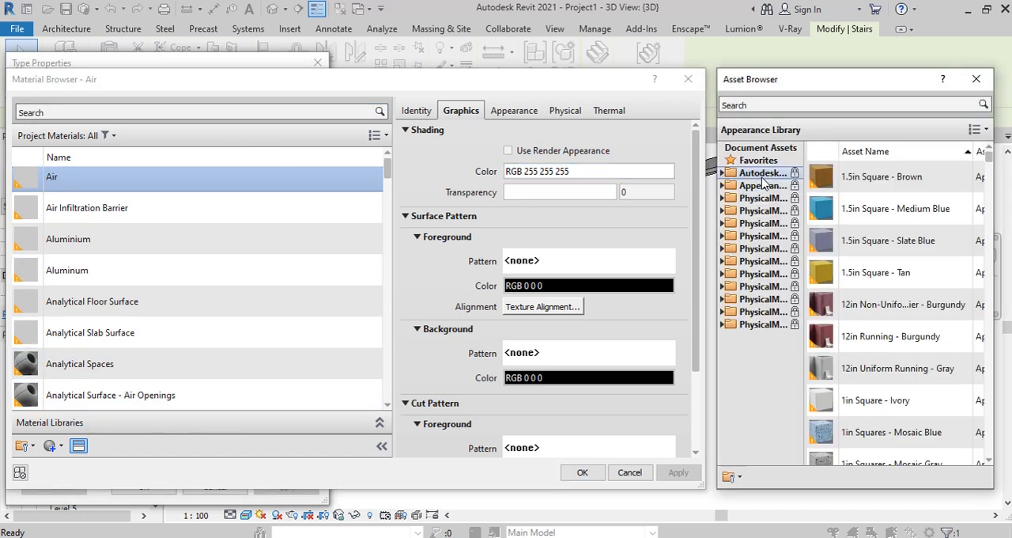
double_click(762, 176)
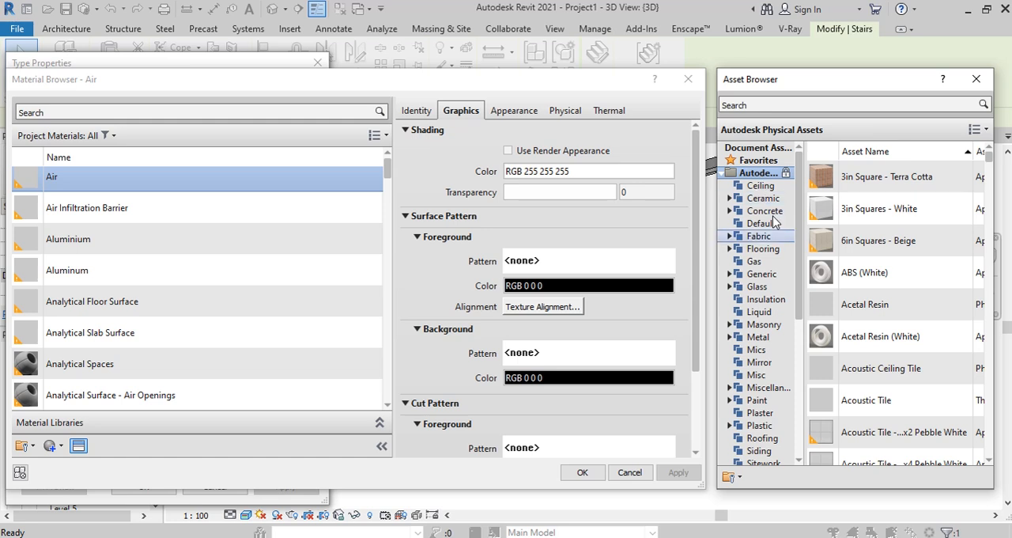
scroll(760, 379, "down", 3)
scroll(761, 391, "down", 2)
double_click(763, 363)
Step: Replace the Air material's appearance with the Cherry wood asset and assign that material to the carriage type
scroll(886, 227, "down", 3)
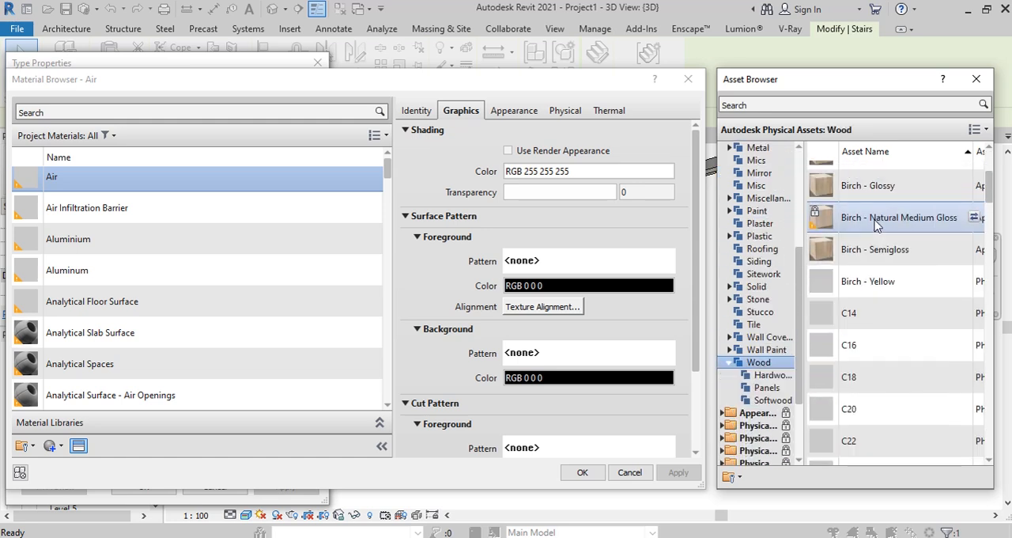
scroll(871, 314, "down", 6)
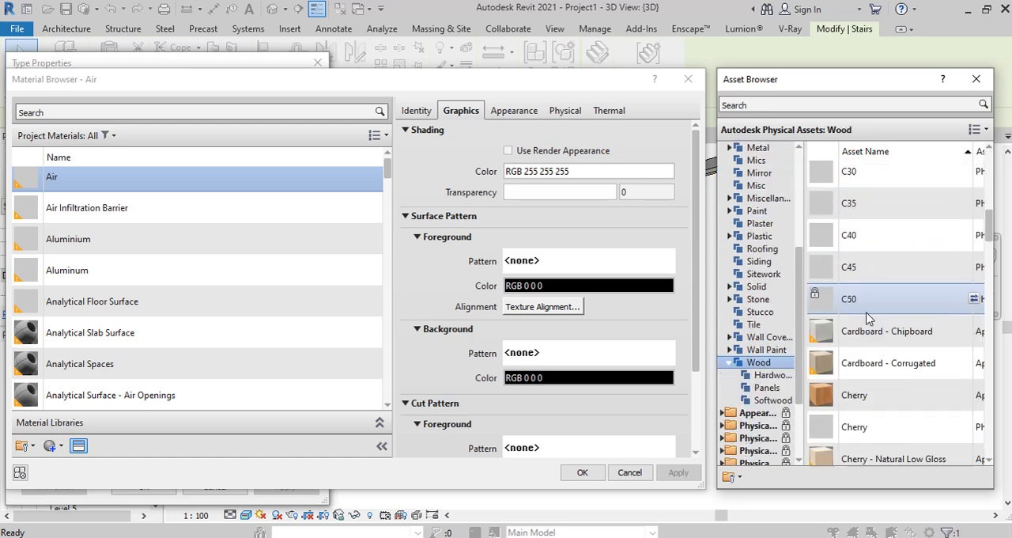
scroll(910, 314, "up", 3)
left_click(974, 304)
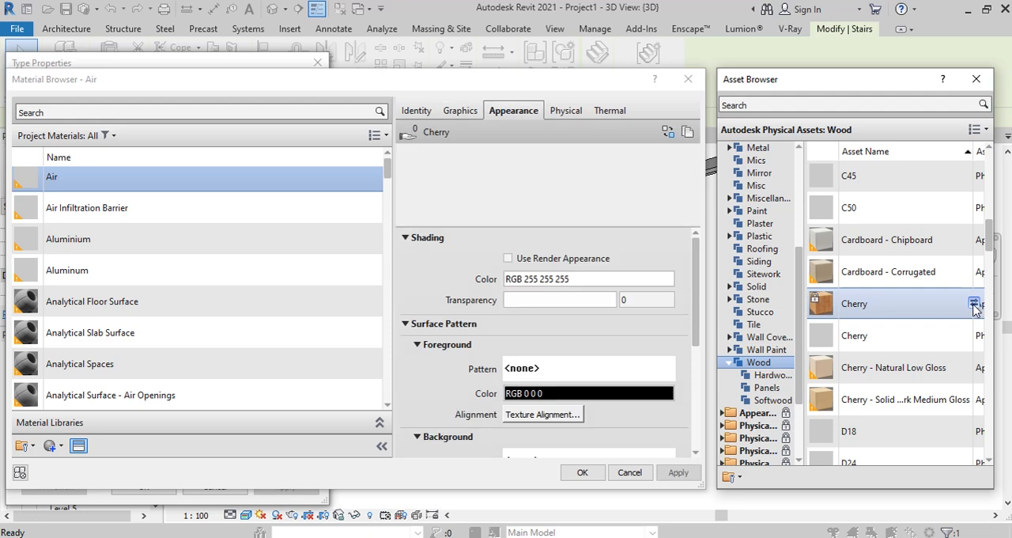
left_click(582, 473)
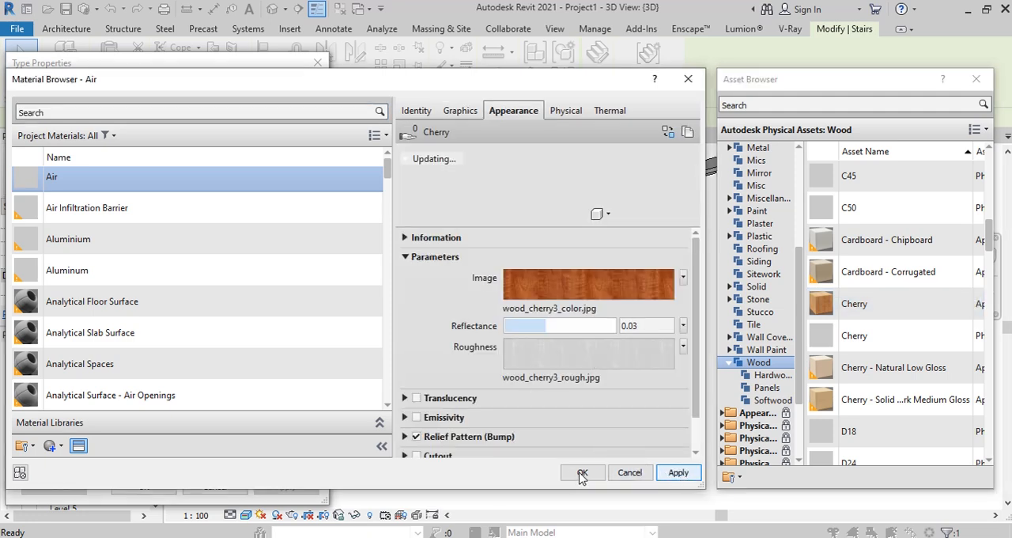
left_click(583, 472)
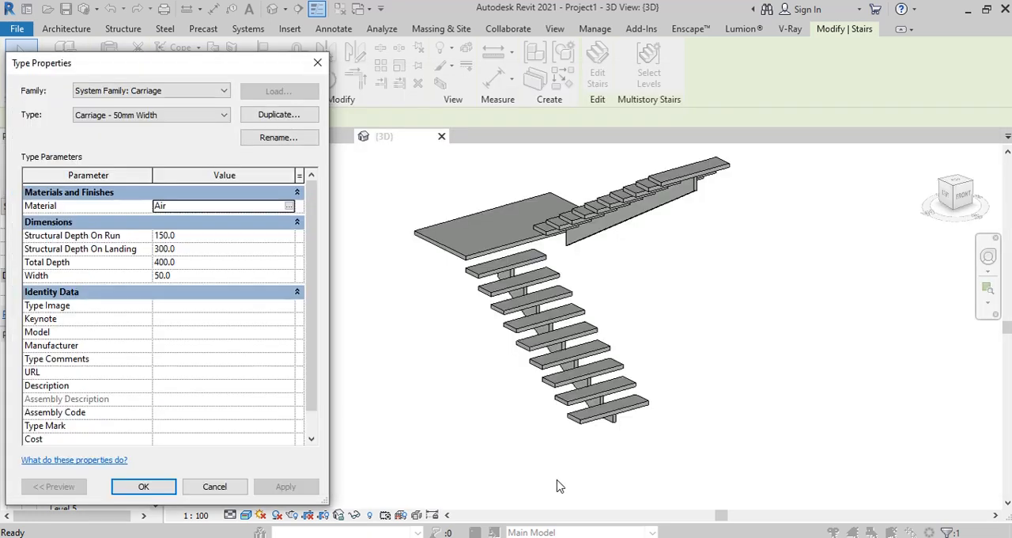
left_click(144, 486)
Step: Preview the stair with 2 and 4 middle supports, and set the middle support number back to 1
scroll(205, 419, "down", 2)
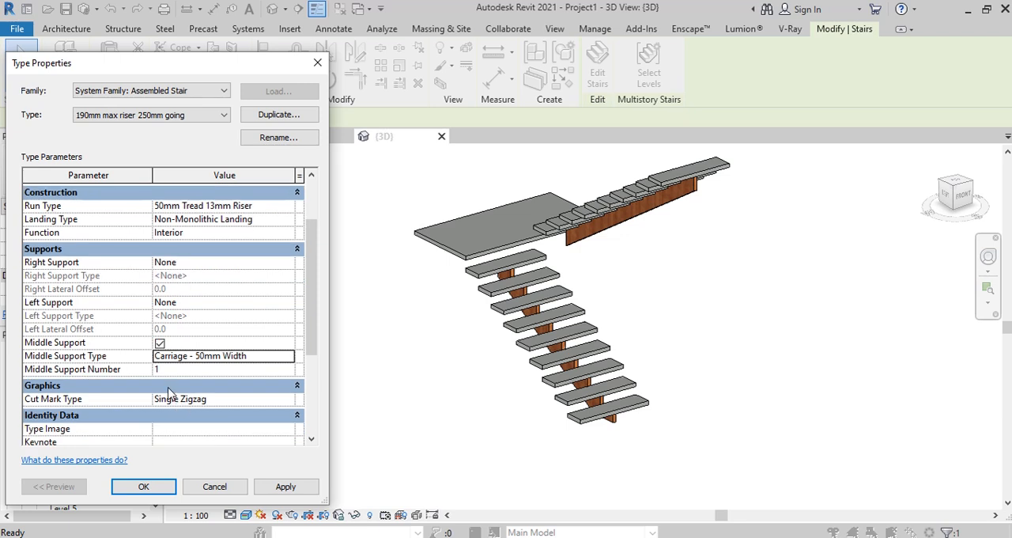
left_click(288, 372)
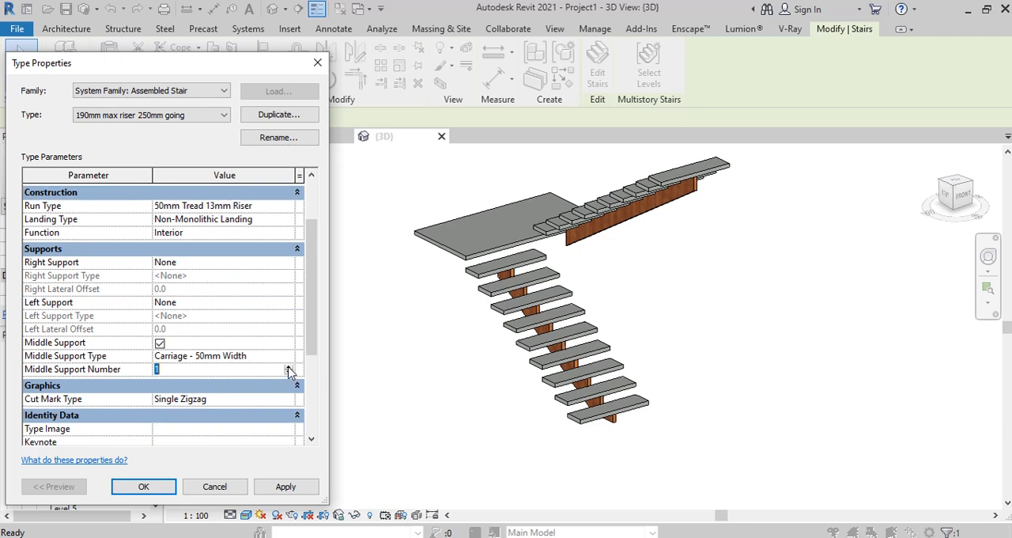
left_click(288, 487)
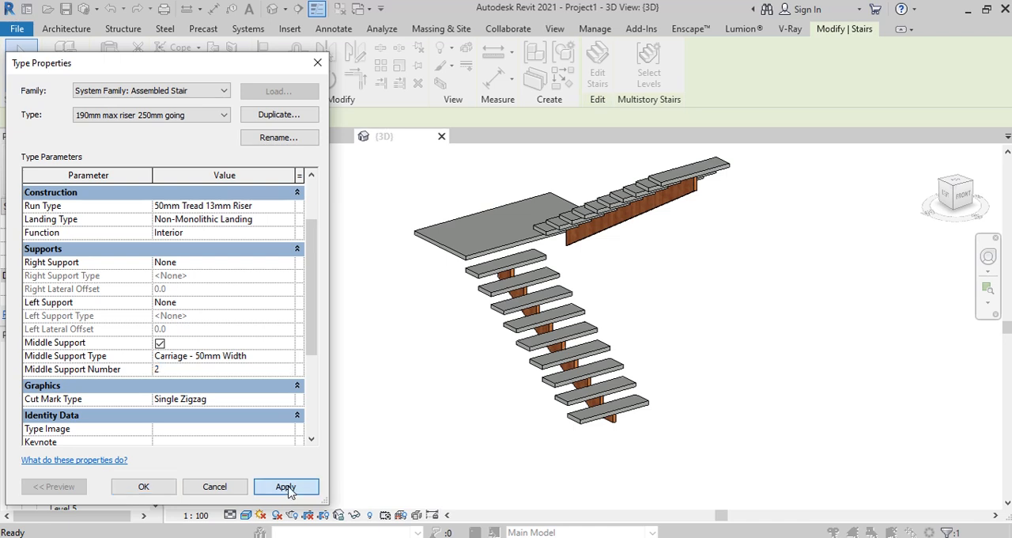
left_click(289, 369)
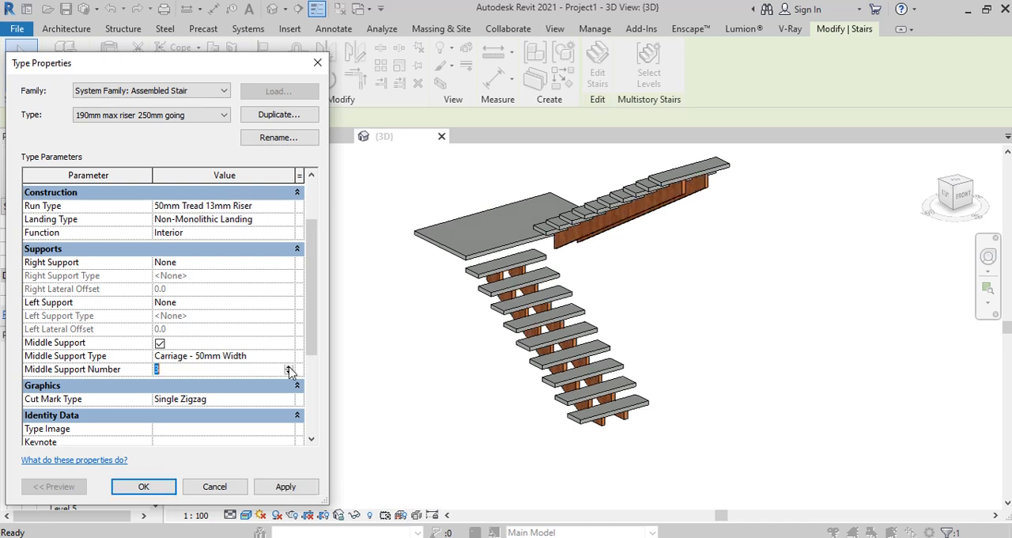
left_click(287, 486)
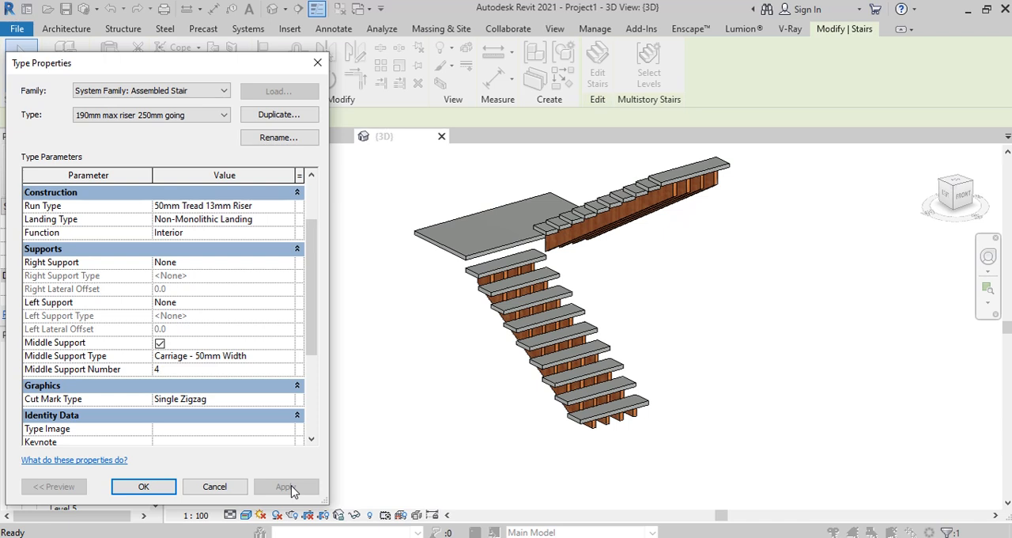
left_click(288, 369)
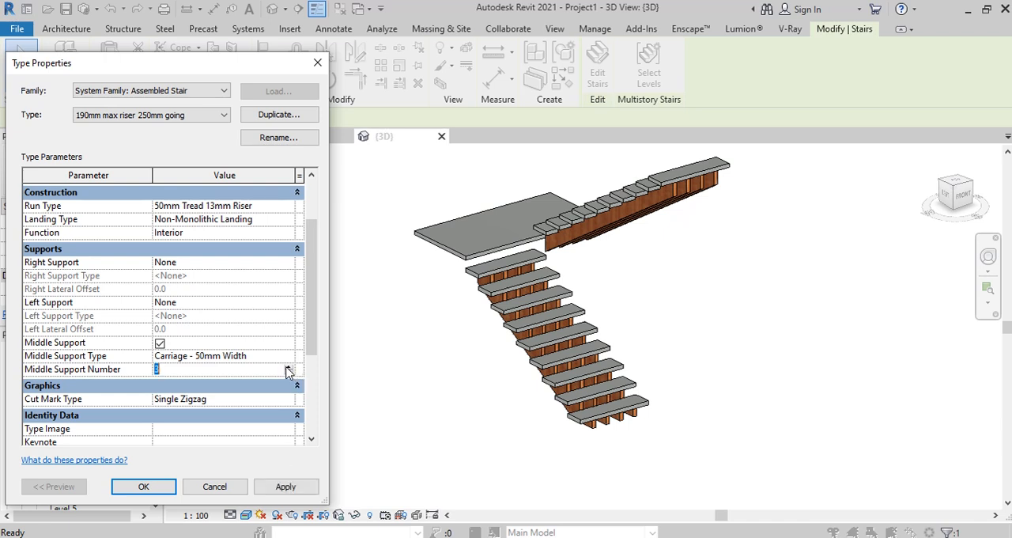
left_click(282, 490)
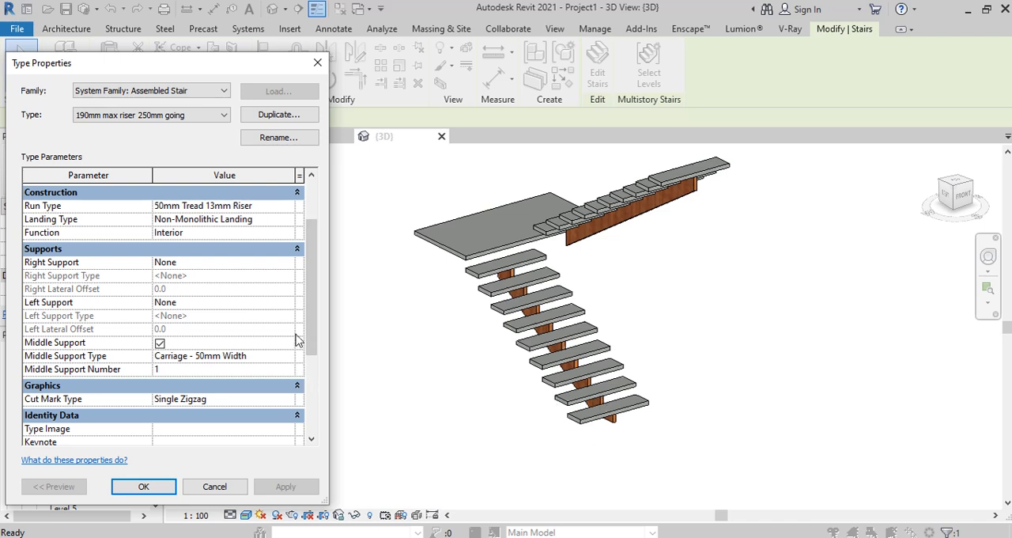
Step: Set the tread material of the 50mm Tread 13mm Riser run type to Air and apply it to the stair type
left_click_drag(308, 251, 314, 216)
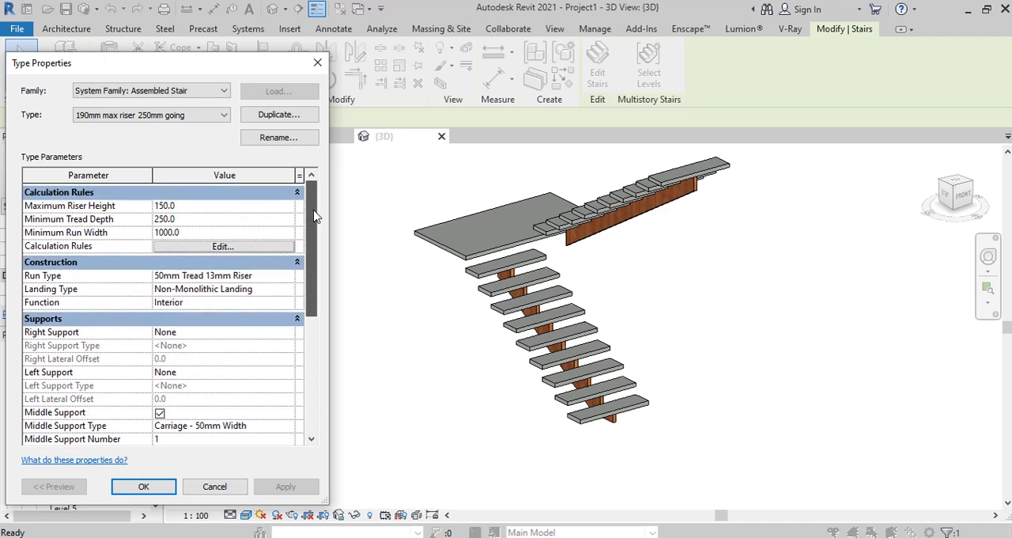
left_click(290, 276)
left_click(290, 276)
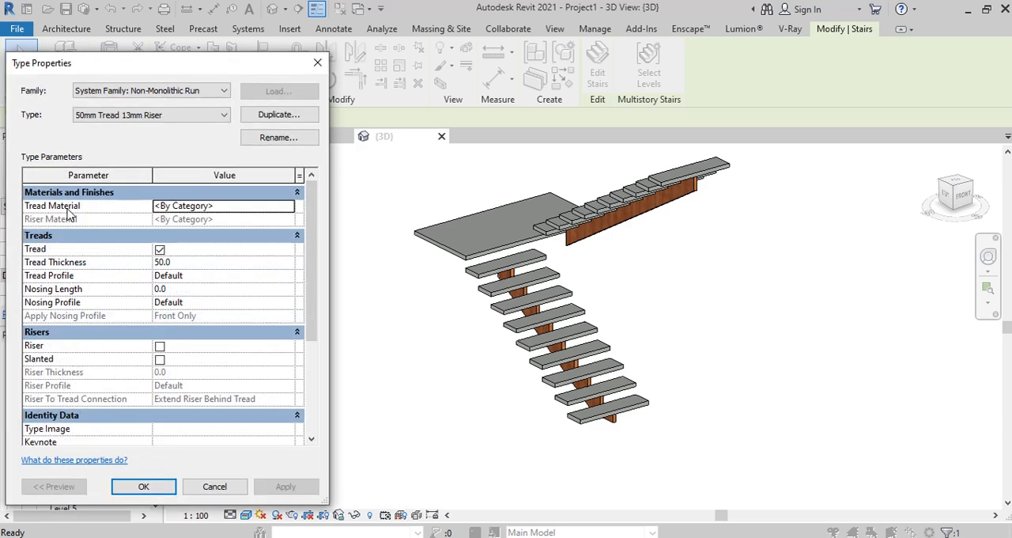
left_click(291, 206)
left_click(290, 207)
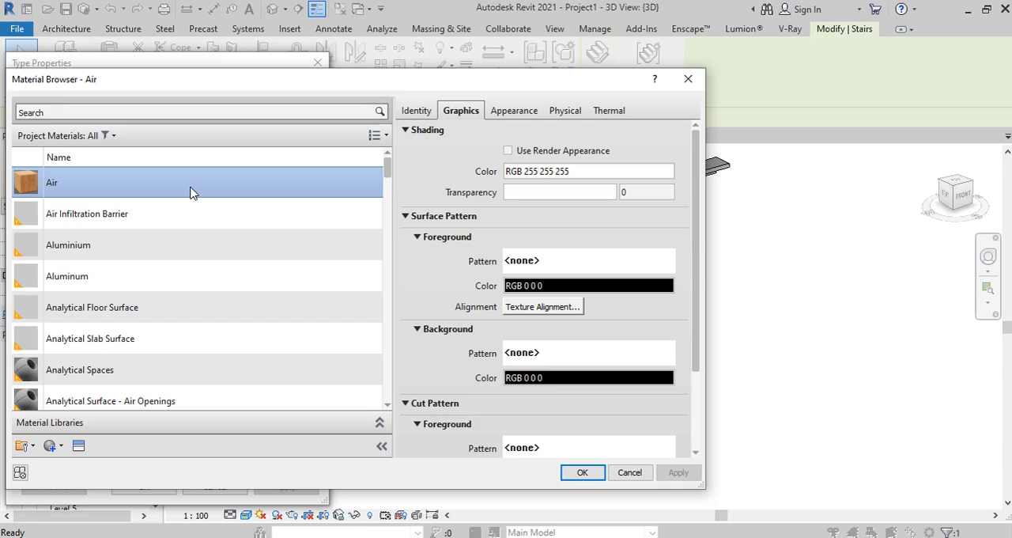
left_click(582, 472)
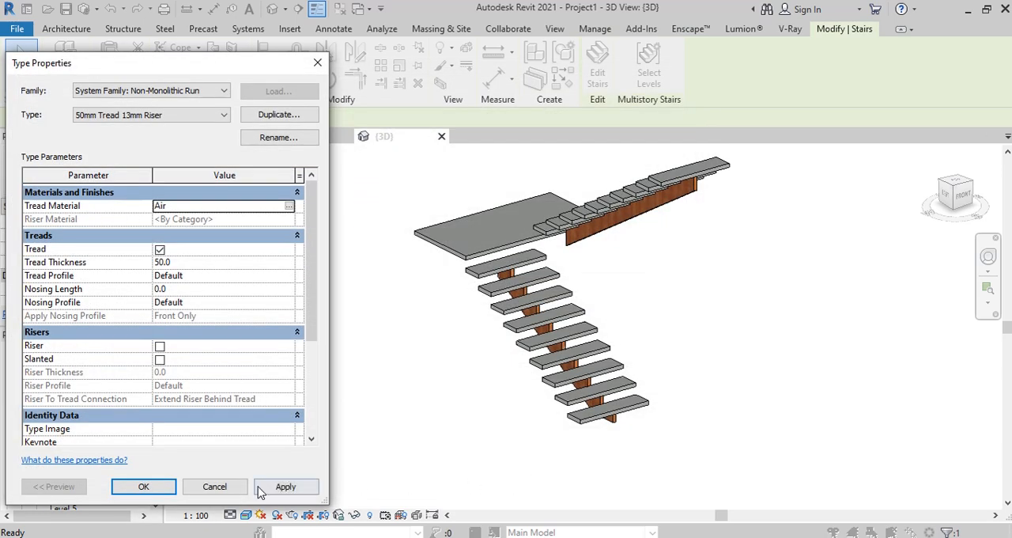
left_click(276, 490)
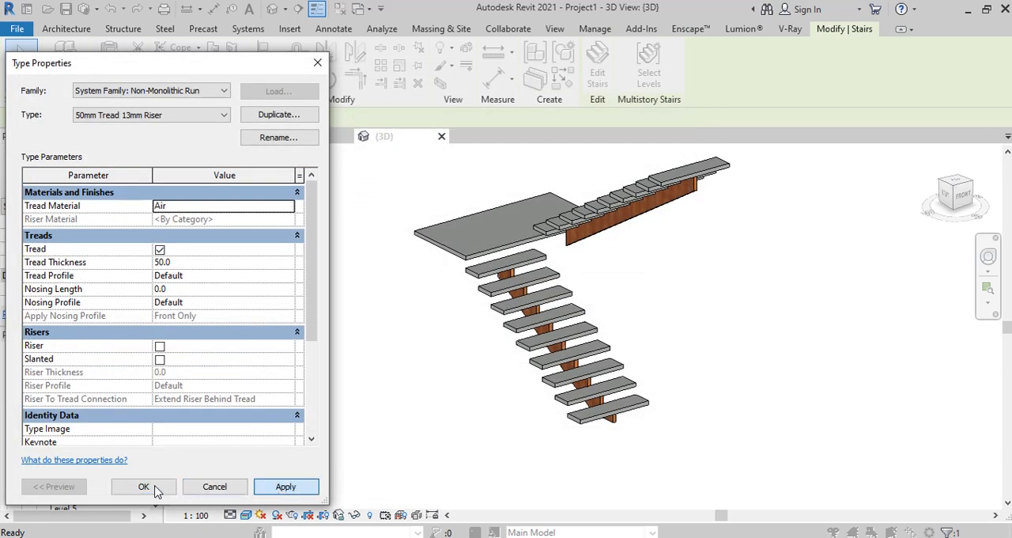
left_click(156, 488)
left_click(285, 484)
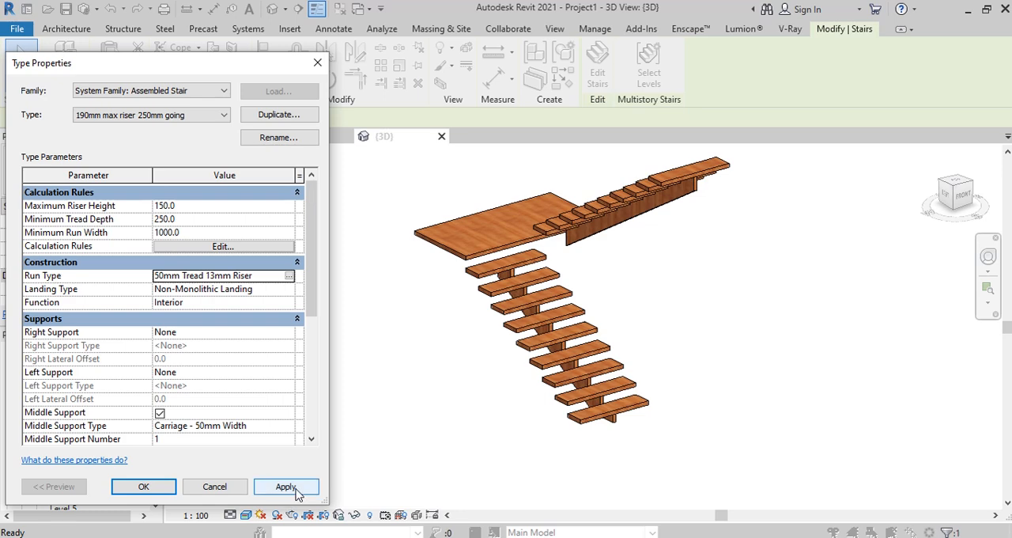
left_click(297, 493)
left_click(147, 492)
Step: Deselect the stair and examine its treads, landing and middle supports from several angles in the 3D view
left_click(492, 451)
middle_click_drag(656, 335, 696, 352, "shift")
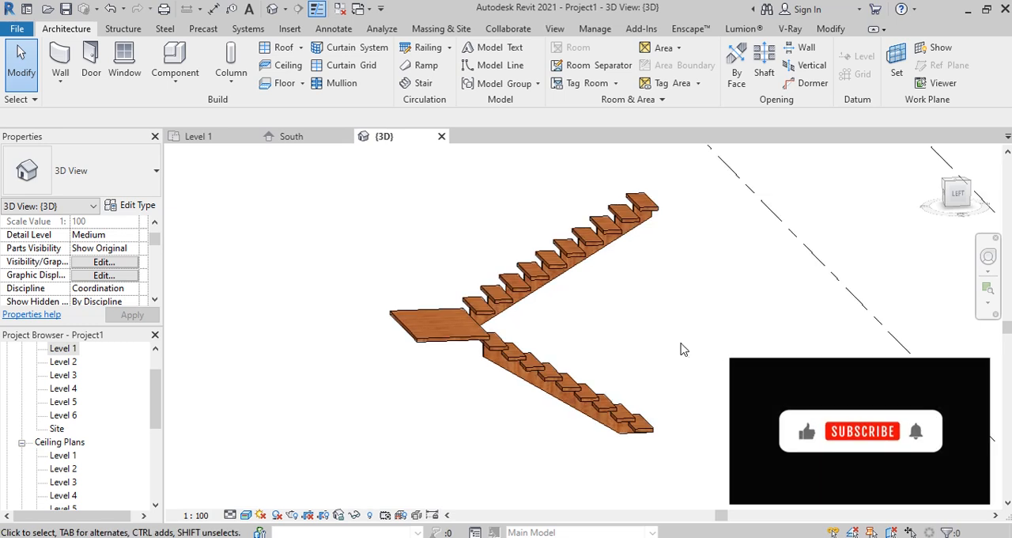
scroll(684, 349, "up", 2)
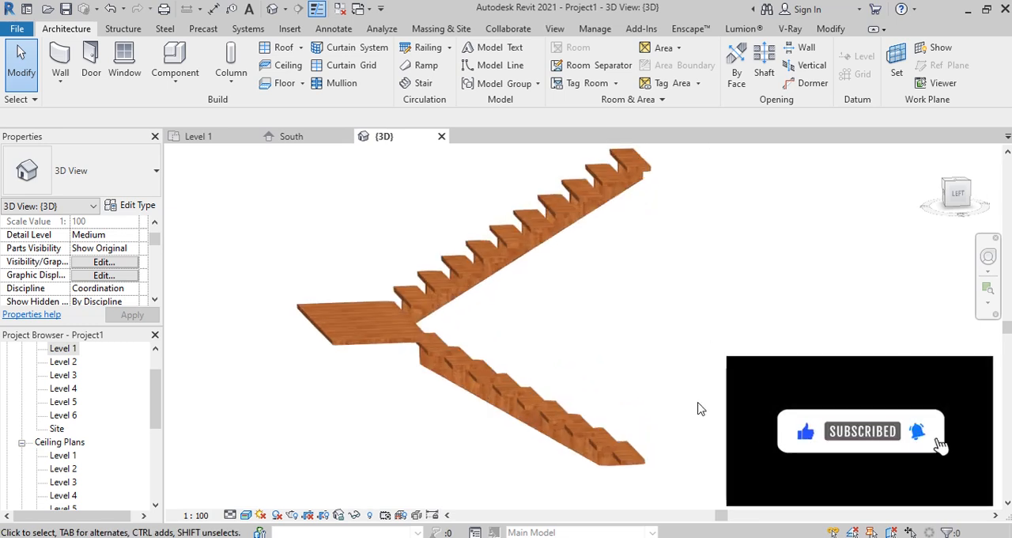
middle_click_drag(700, 407, 711, 340, "shift")
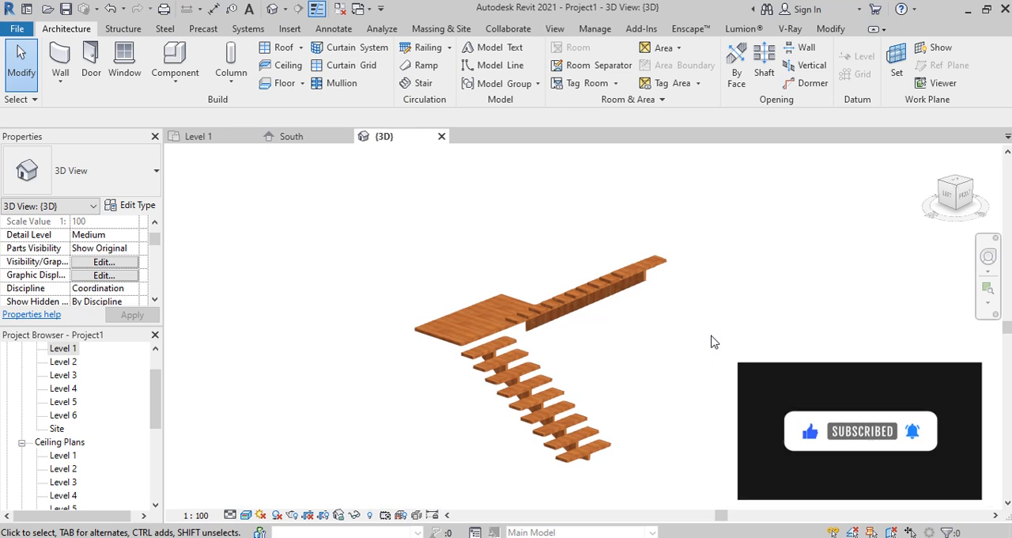
Step: In the South elevation, turn the stair into a multistory stair by connecting Levels 3 through 6
left_click(301, 142)
left_click(428, 382)
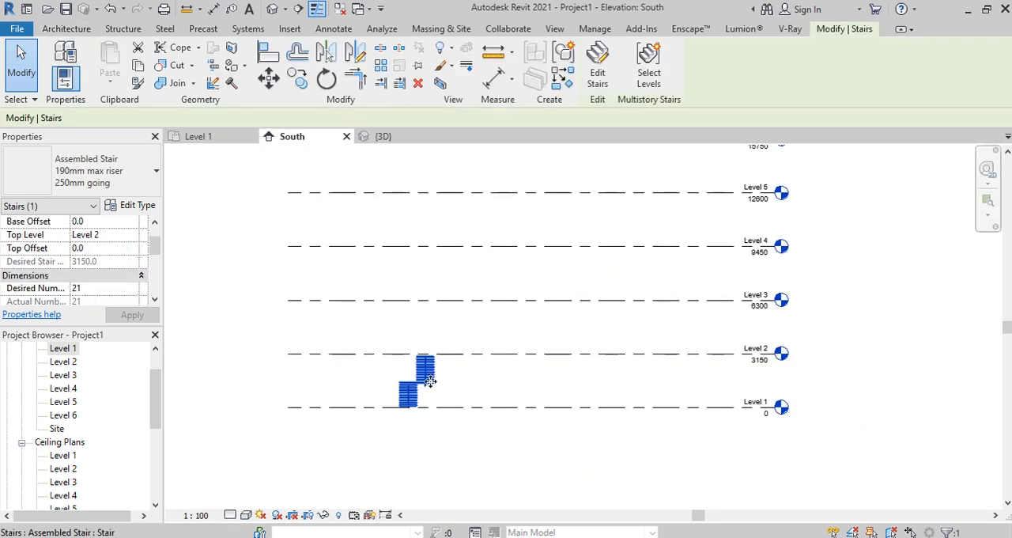
left_click(649, 70)
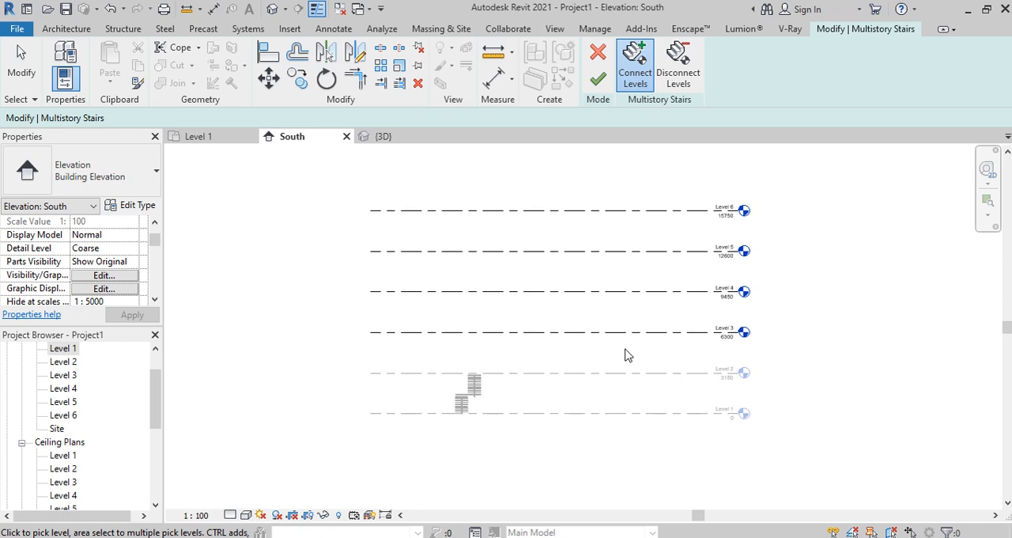
left_click_drag(621, 353, 515, 190)
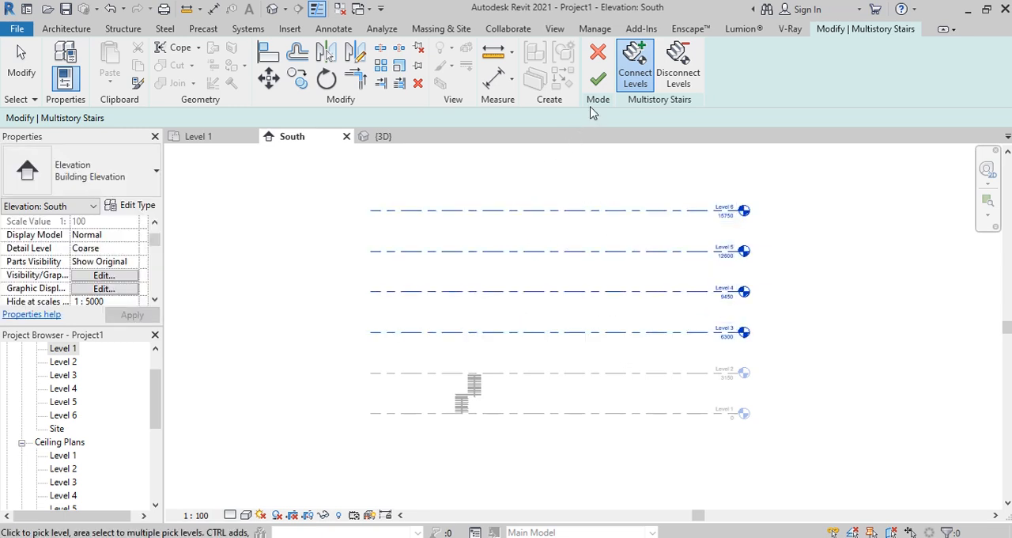
left_click(598, 79)
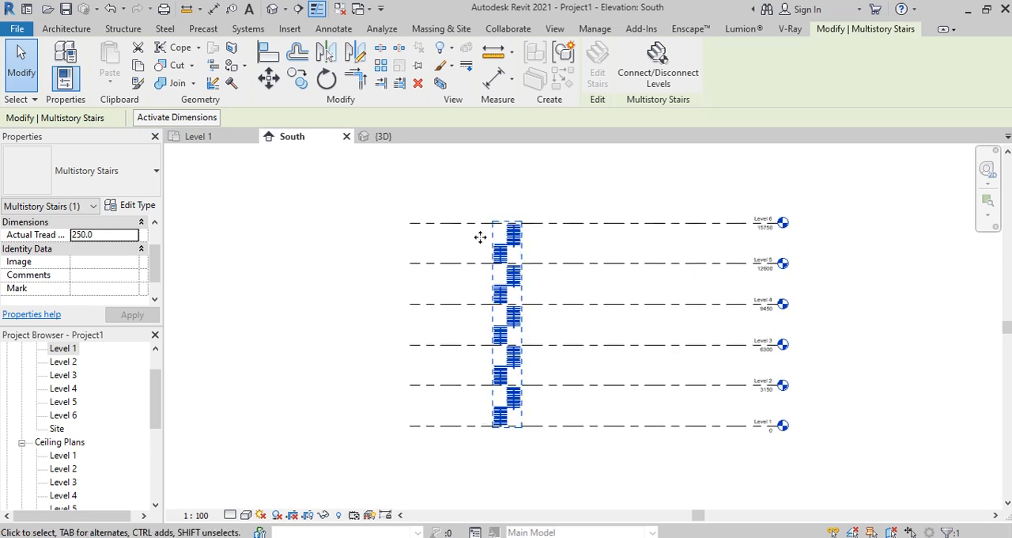
Step: Hide the six level elements in the 3D view and look at the full multistory stair from the side
left_click(387, 138)
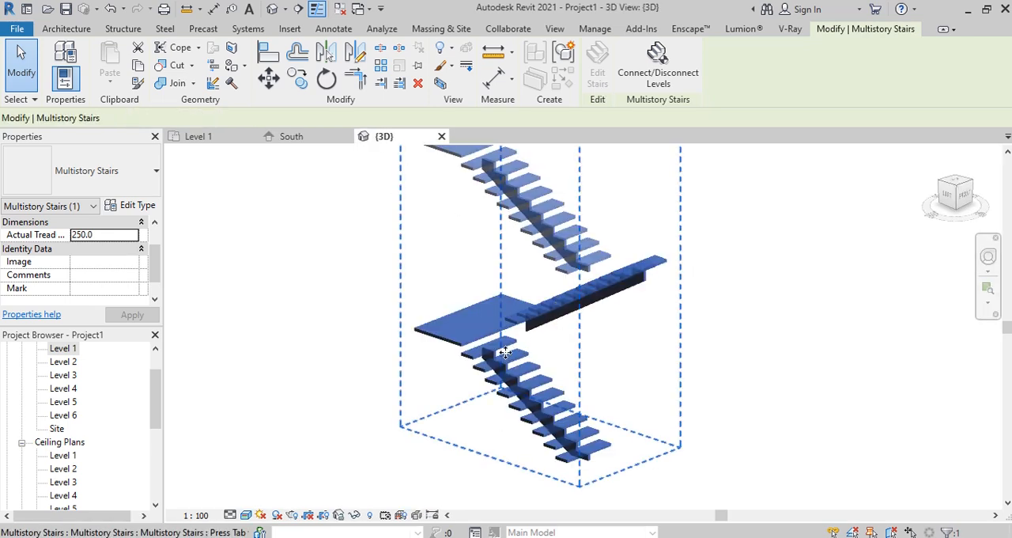
left_click_drag(556, 420, 424, 188)
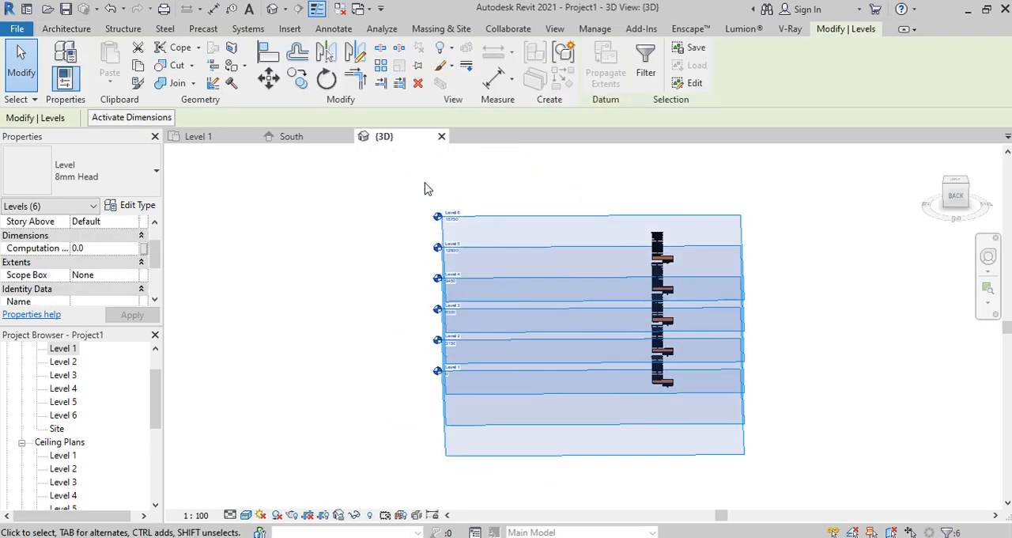
right_click(426, 177)
mouse_move(486, 243)
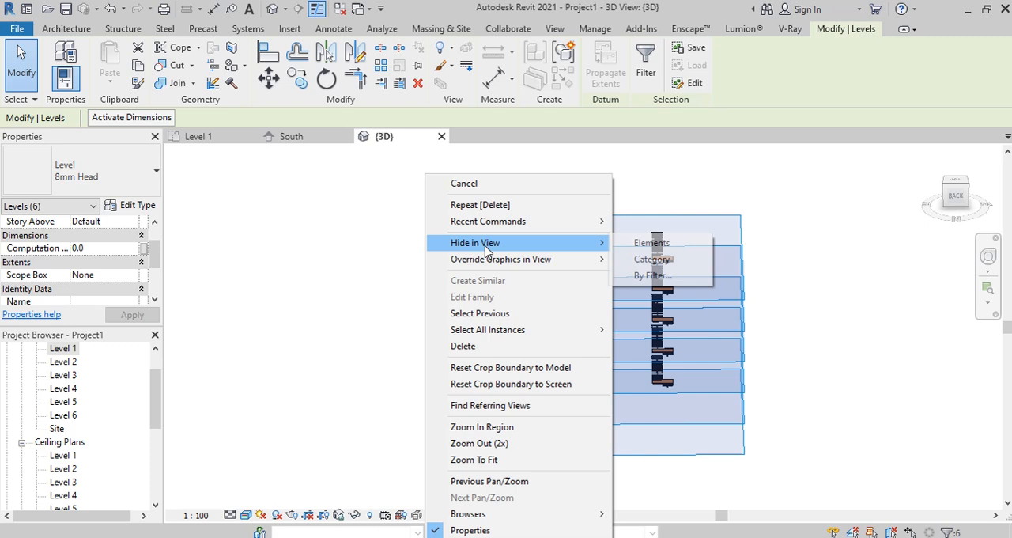
left_click(667, 249)
middle_click_drag(661, 282, 673, 305, "shift")
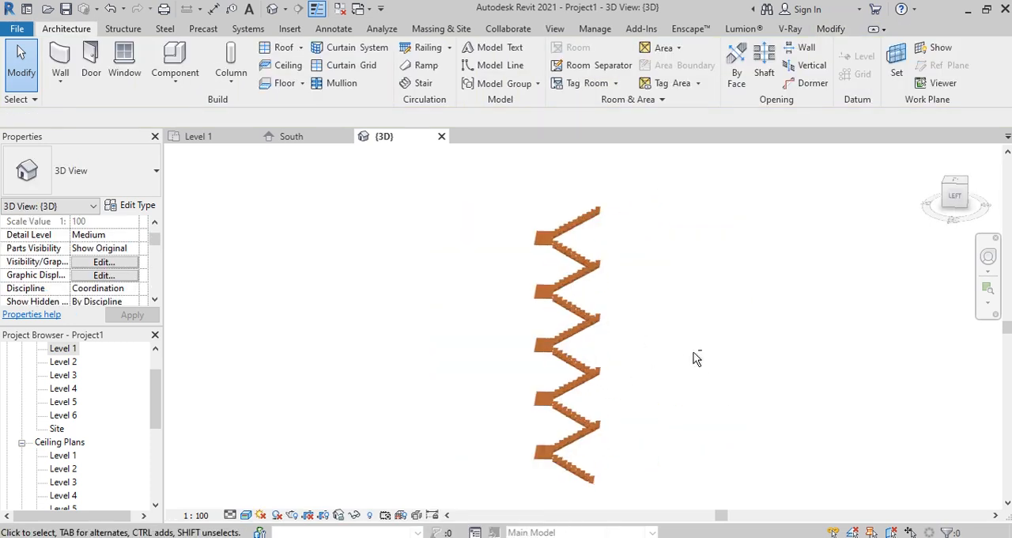
middle_click_drag(696, 359, 656, 357, "shift")
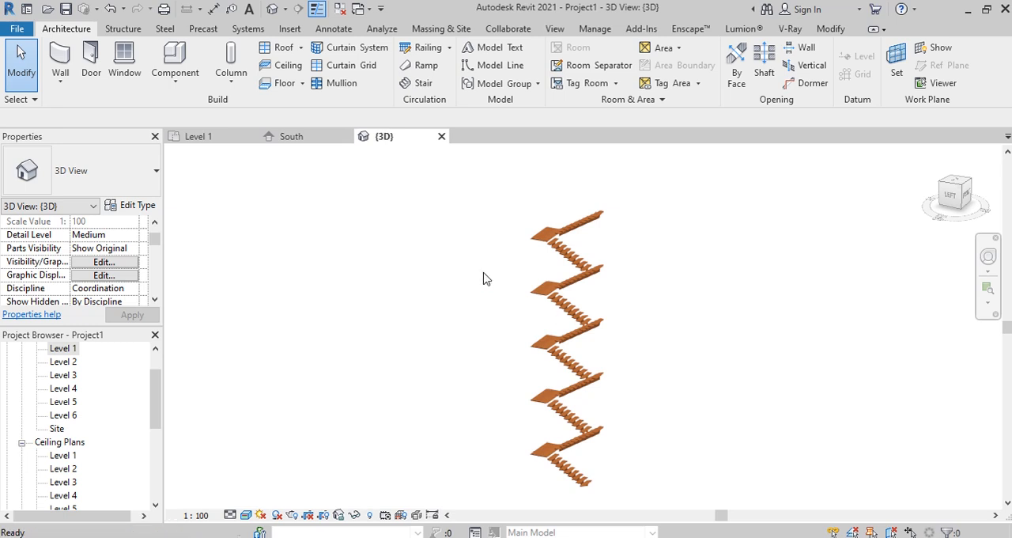
Step: In the South elevation, disconnect Levels 3 through 6 from the multistory stair
left_click(286, 138)
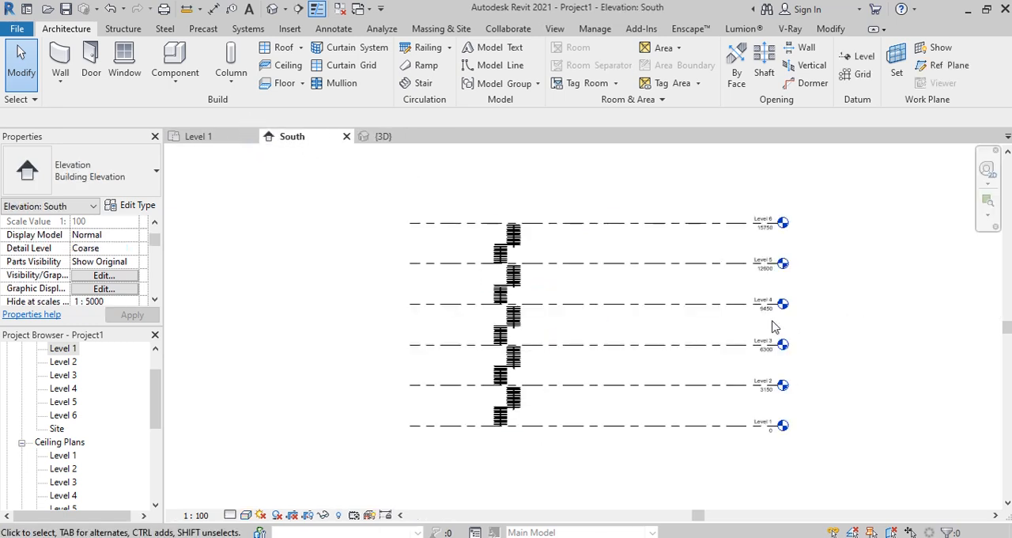
left_click(529, 407)
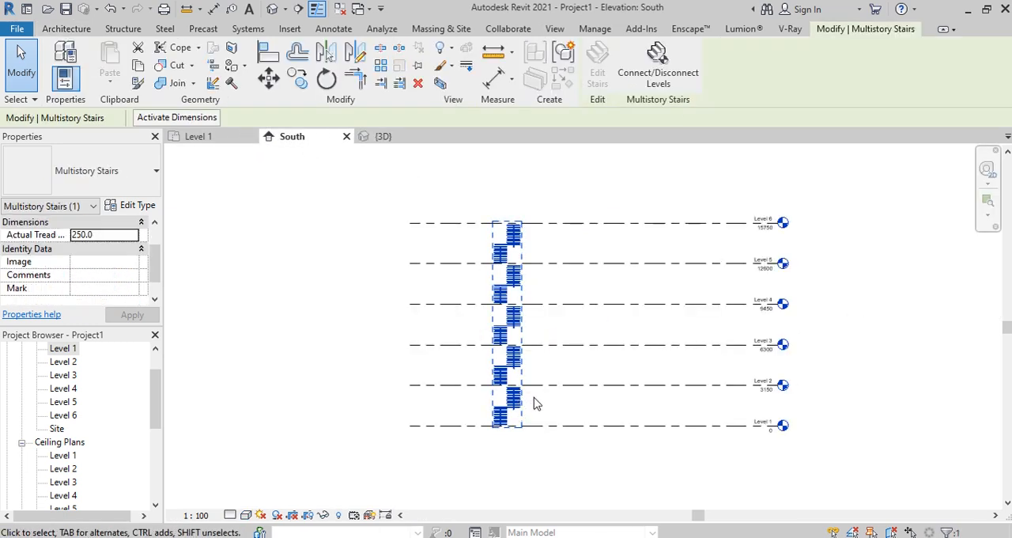
left_click(664, 75)
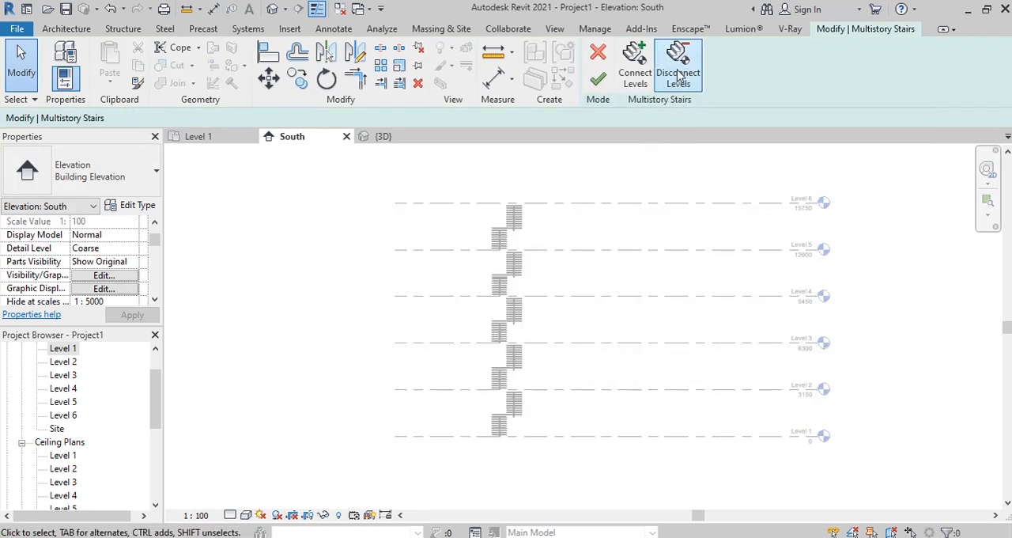
left_click(678, 75)
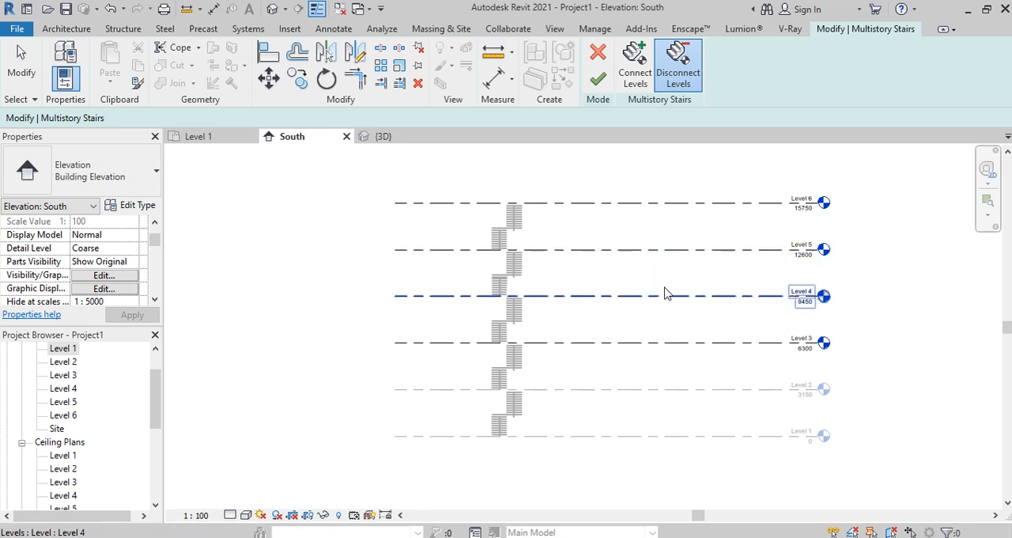
left_click_drag(676, 360, 603, 186)
left_click(598, 80)
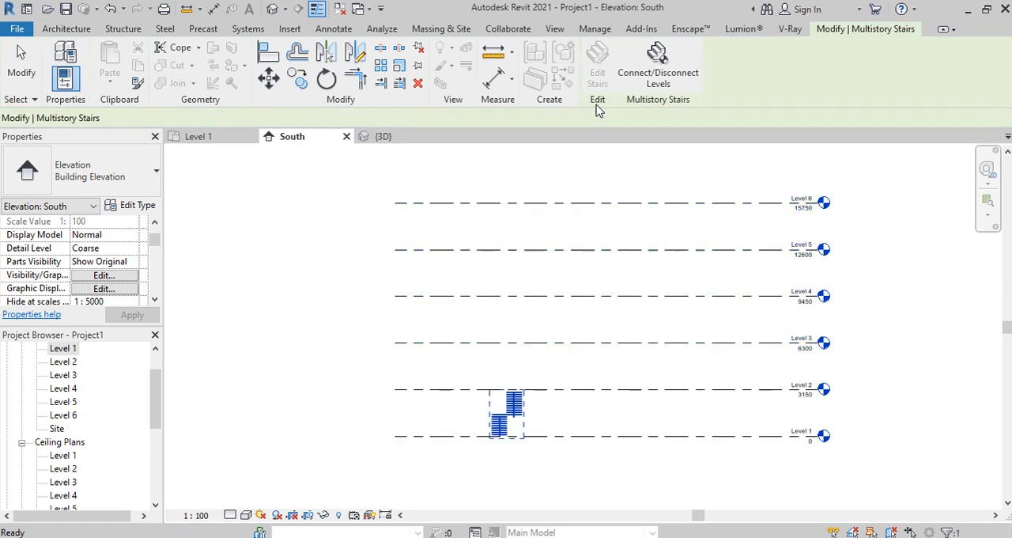
Step: In the 3D view, check the multistory stair's type properties and the available types
key("ctrl+Tab")
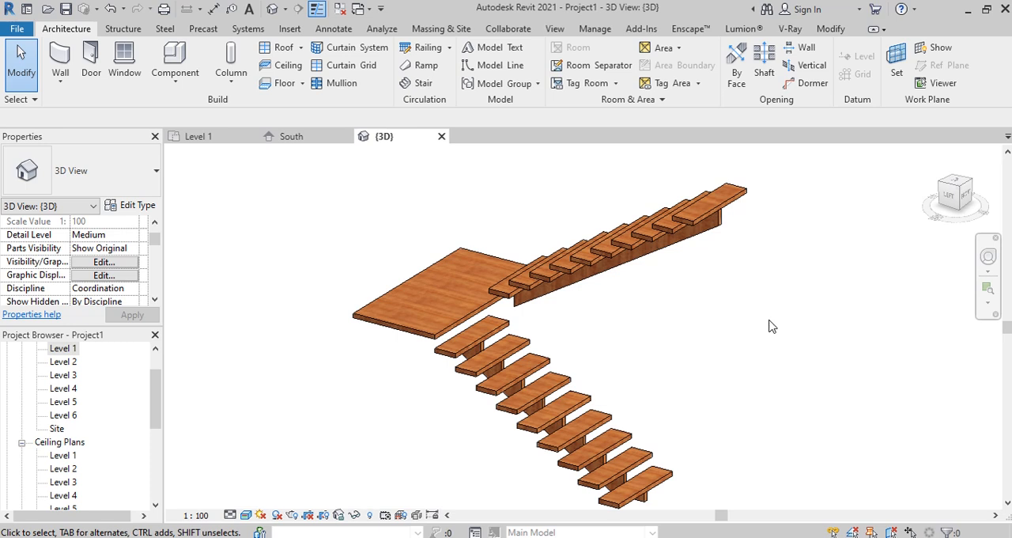
left_click(551, 286)
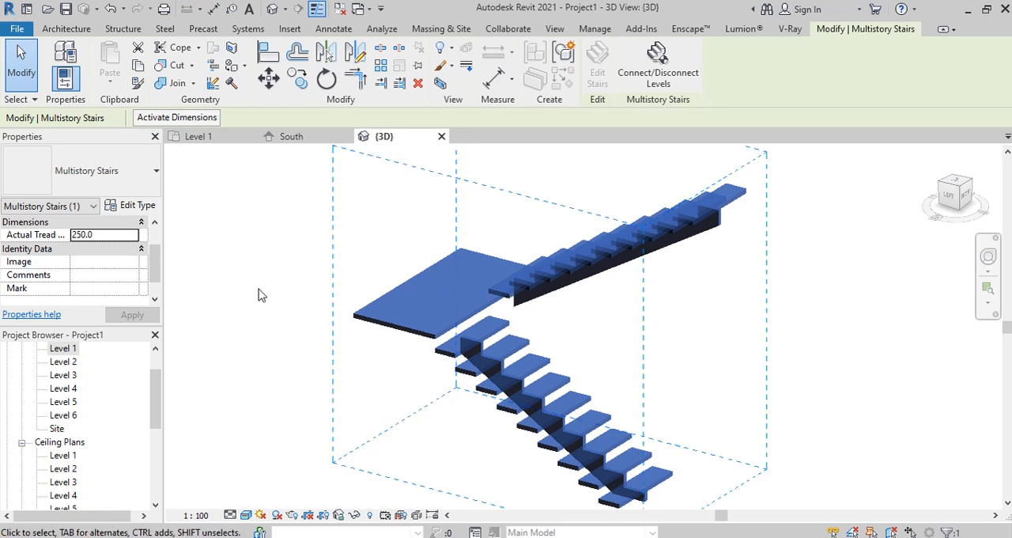
left_click(136, 207)
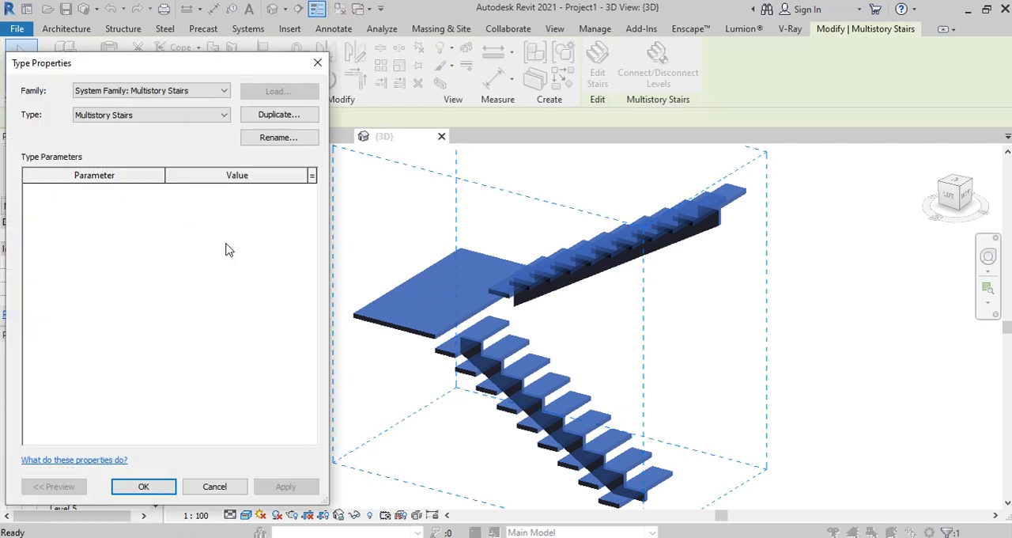
left_click(193, 115)
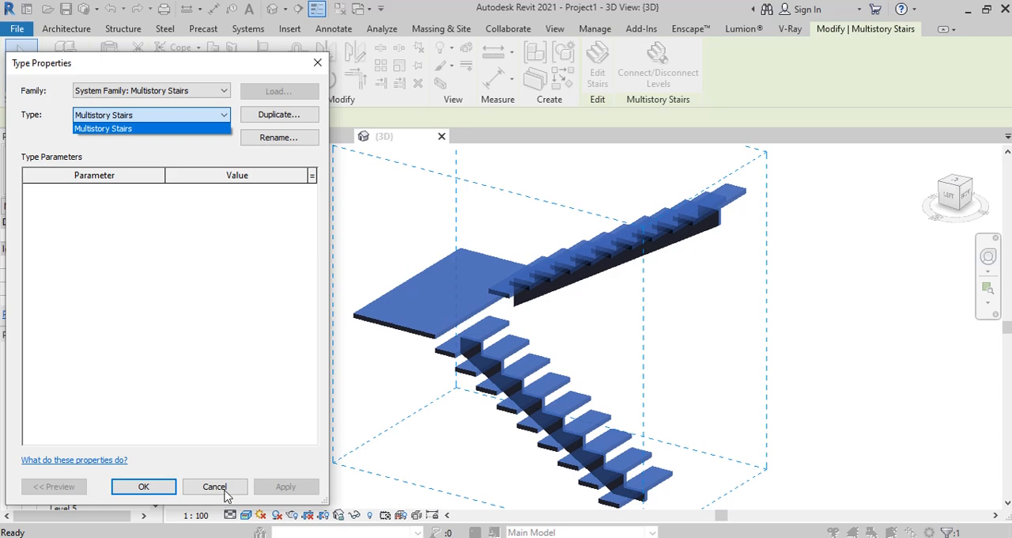
left_click(225, 490)
left_click(321, 68)
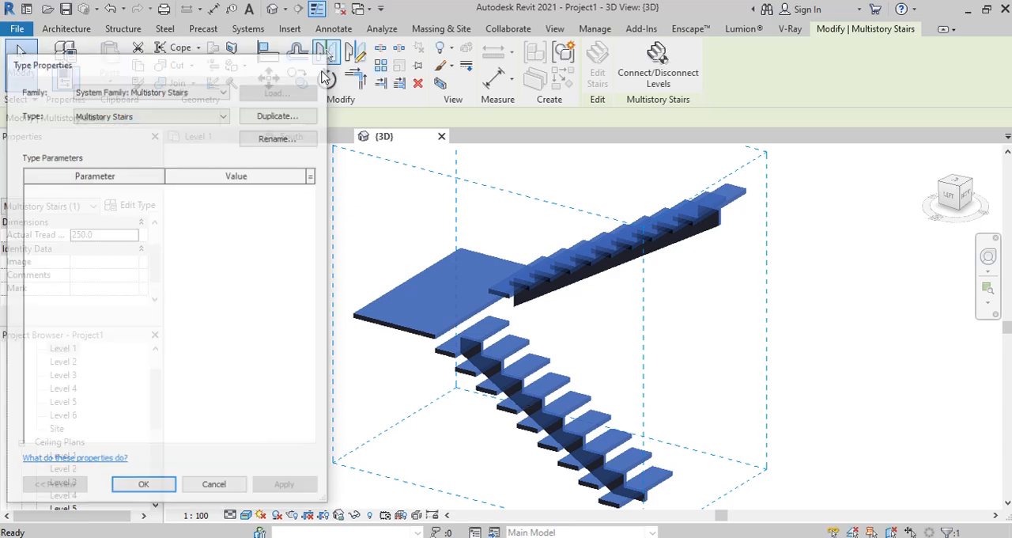
scroll(621, 314, "down", 5)
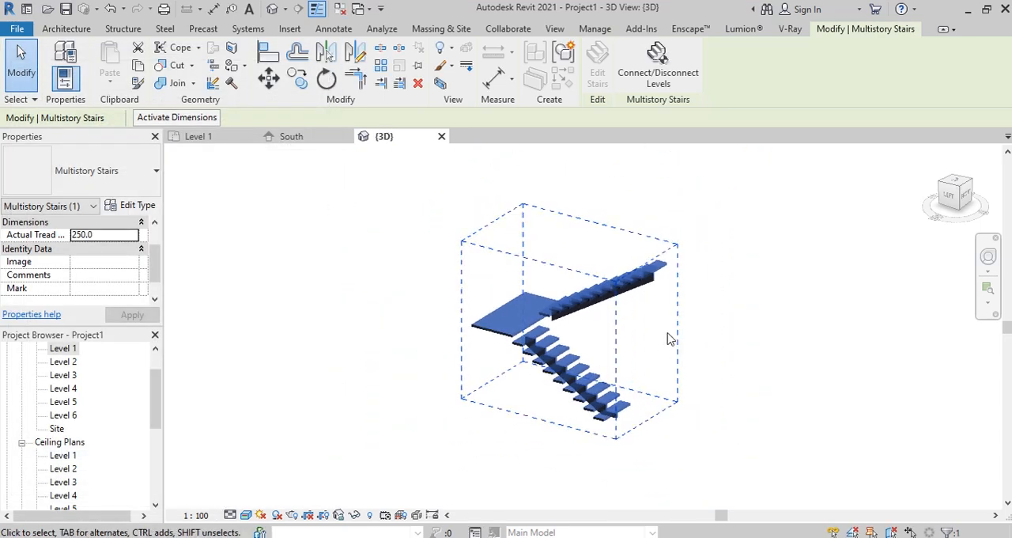
scroll(684, 291, "up", 2)
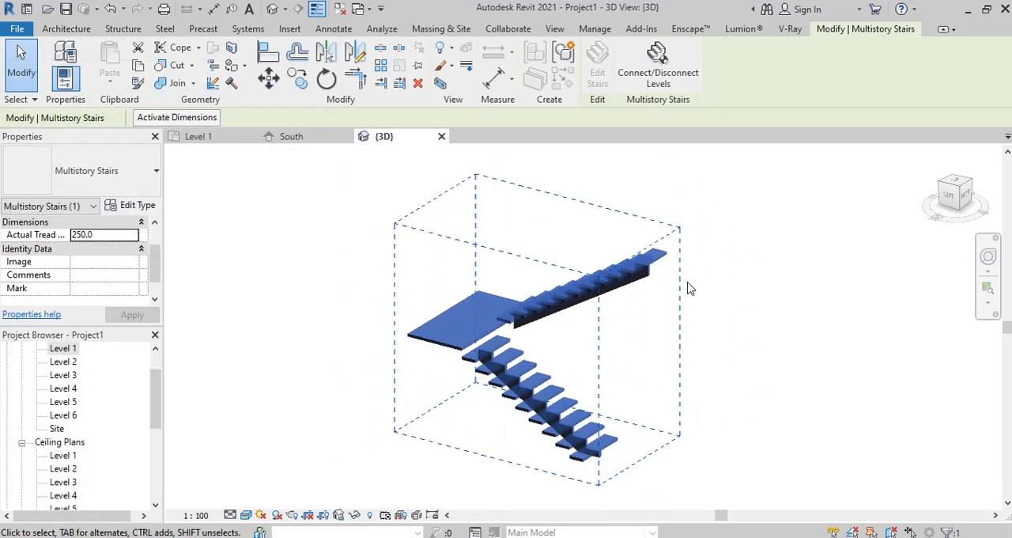
left_click(743, 306)
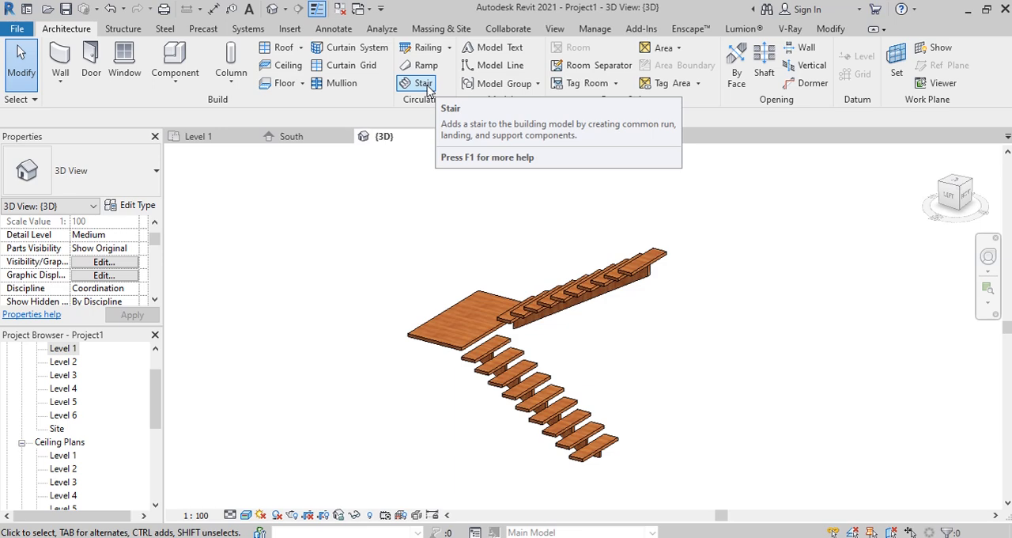
left_click(581, 343)
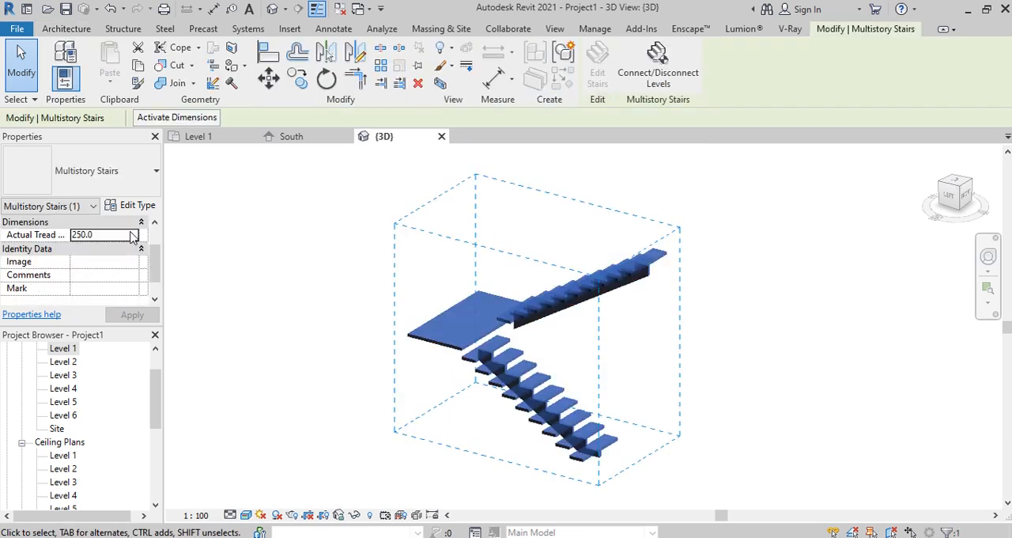
left_click(301, 221)
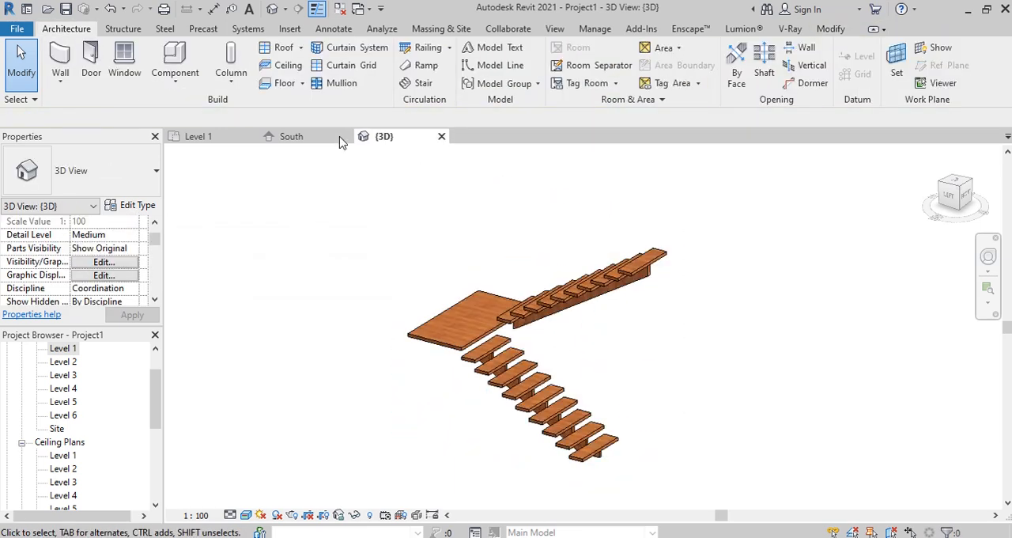
Step: Start a new stair and set the nosing profile of its 50mm Tread 13mm Riser run type to M_Stair Nosing - Radius : 20mm
left_click(421, 87)
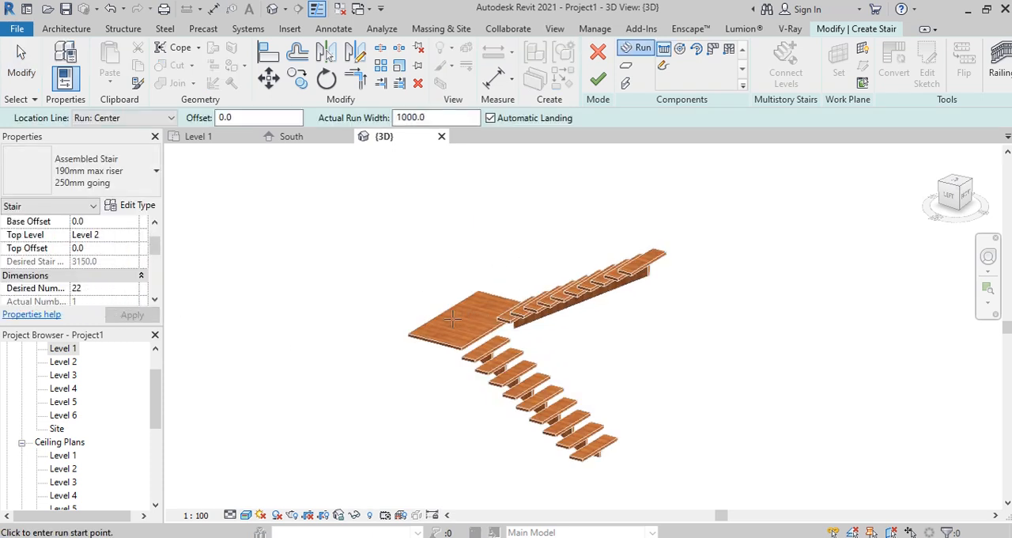
scroll(453, 318, "up", 5)
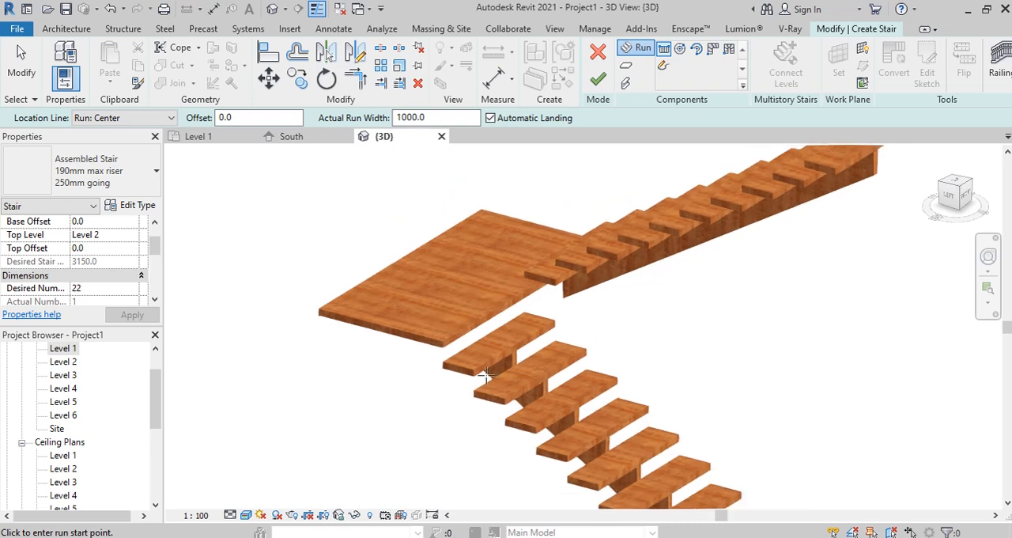
scroll(486, 377, "up", 2)
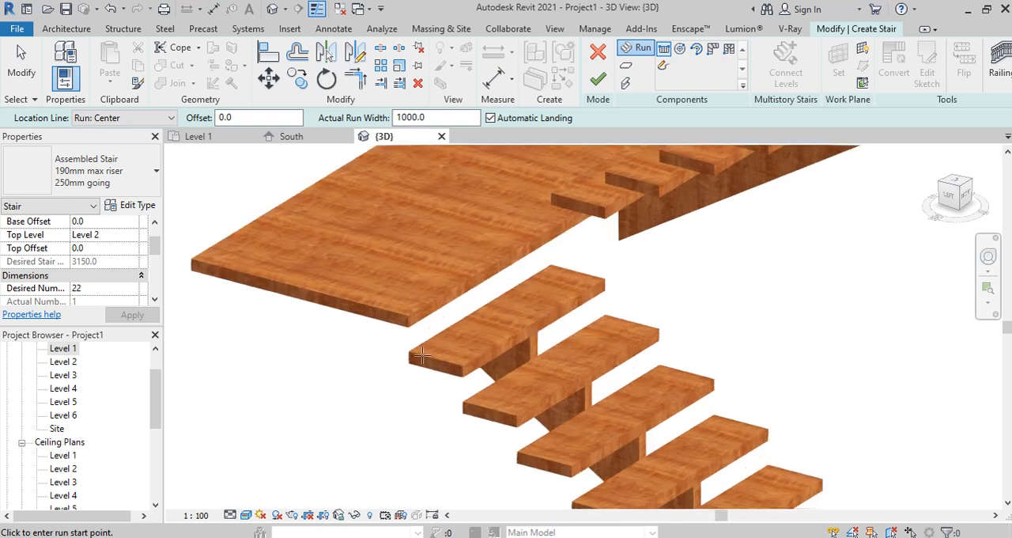
left_click(132, 209)
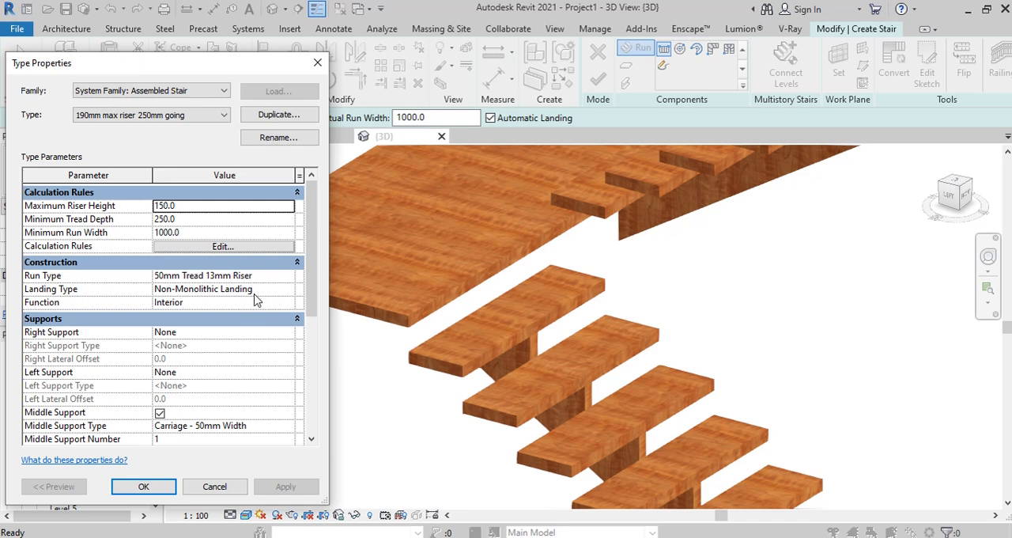
left_click(289, 278)
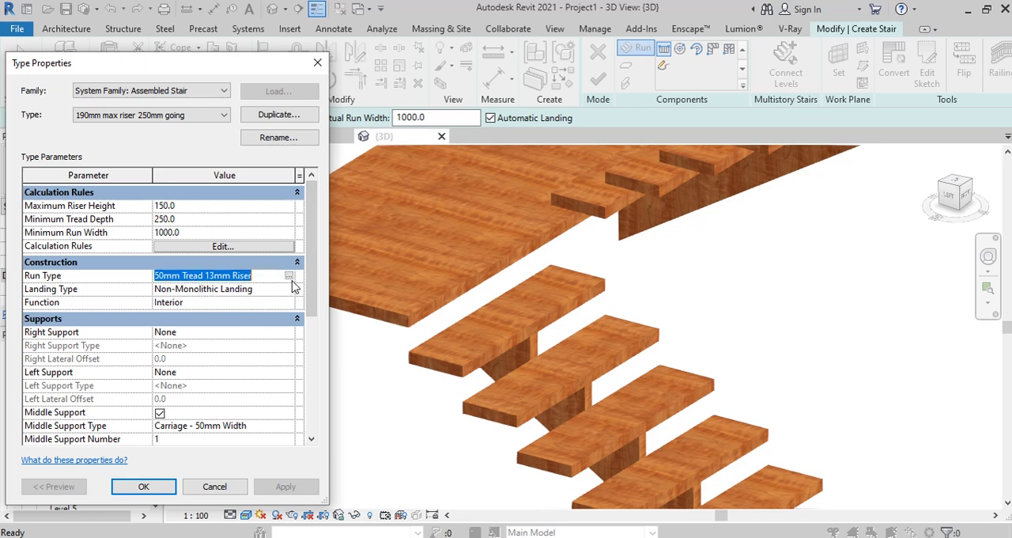
left_click(289, 276)
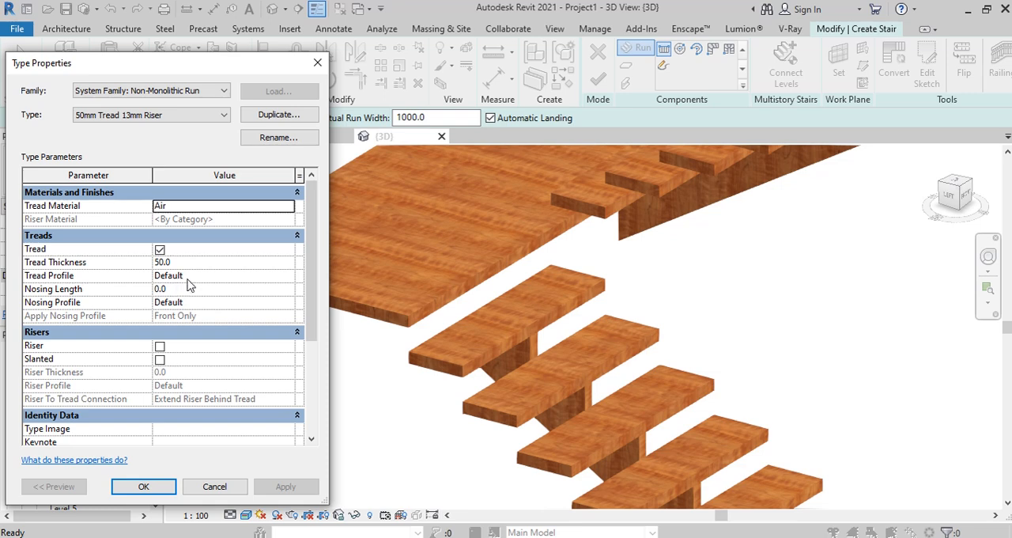
left_click(286, 277)
left_click(288, 276)
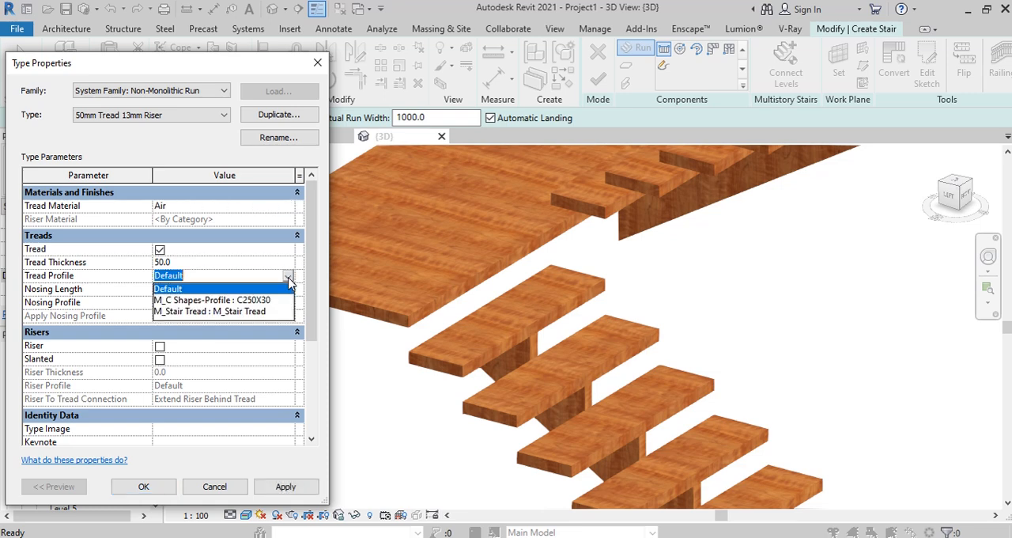
left_click(287, 279)
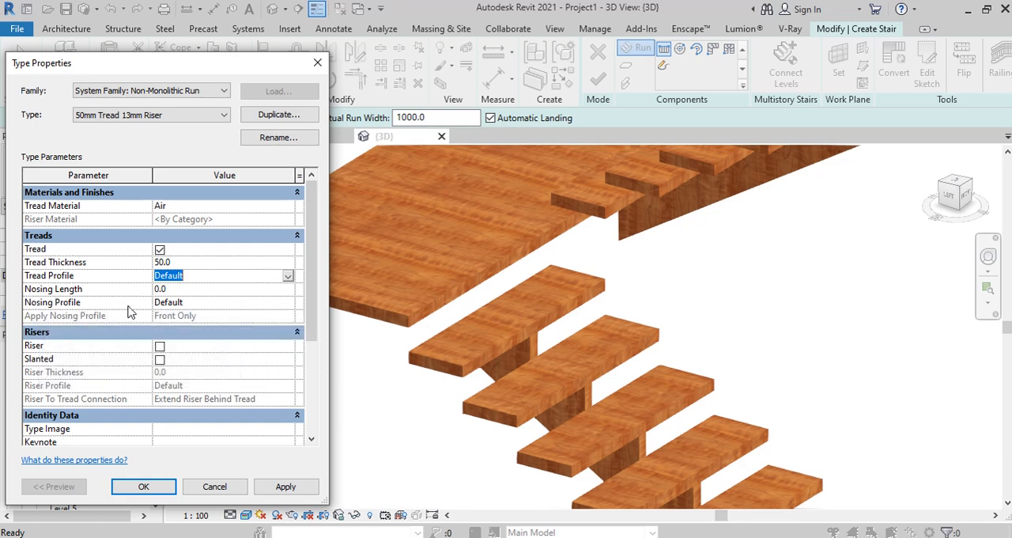
left_click(288, 305)
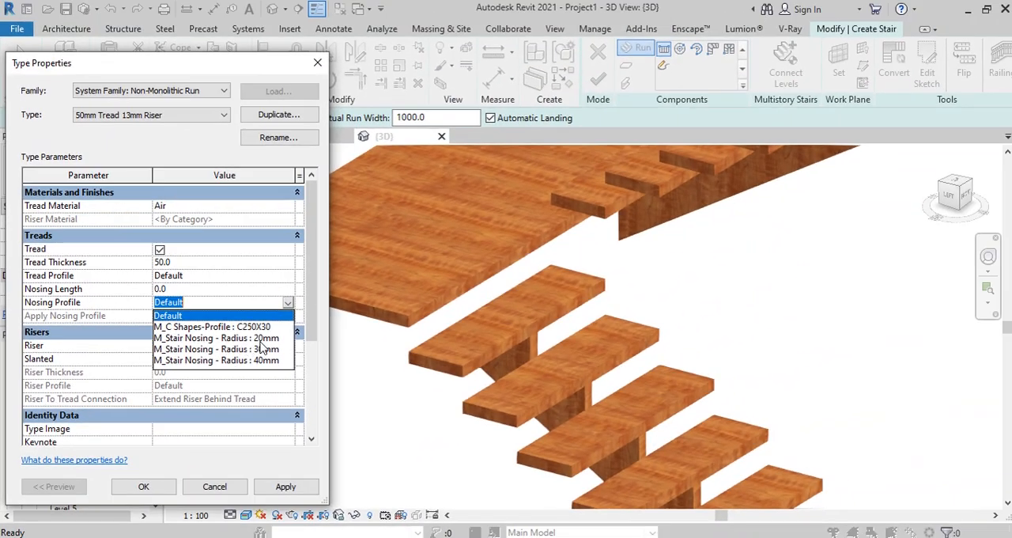
left_click(249, 339)
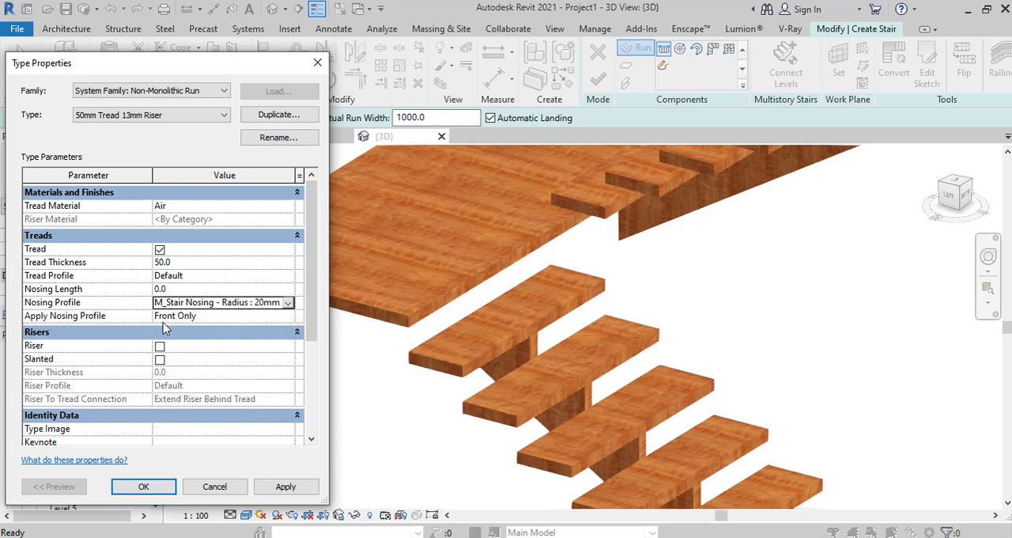
Step: Set the run type's nosing profile application to Front, Left and Right, and apply it to the treads
left_click(288, 319)
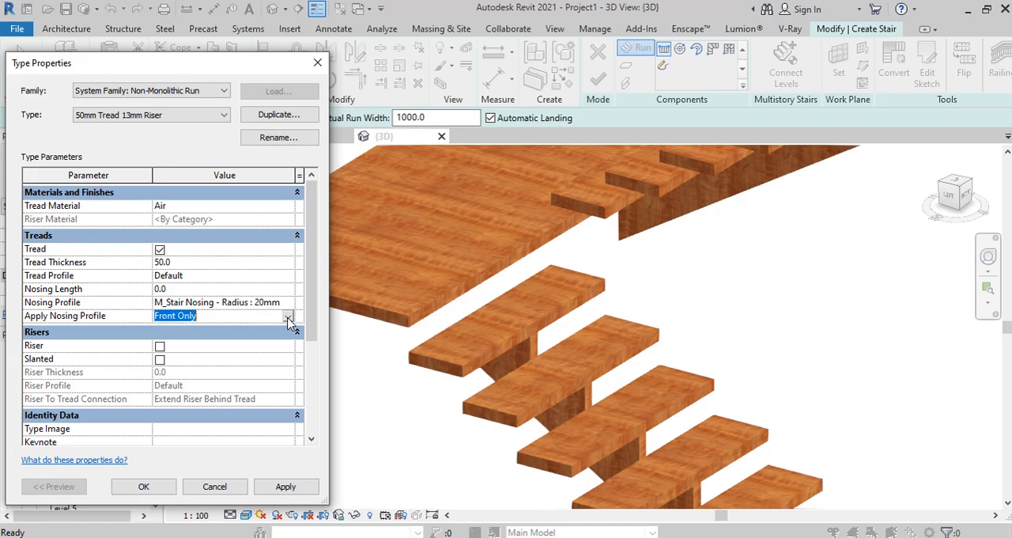
left_click(288, 316)
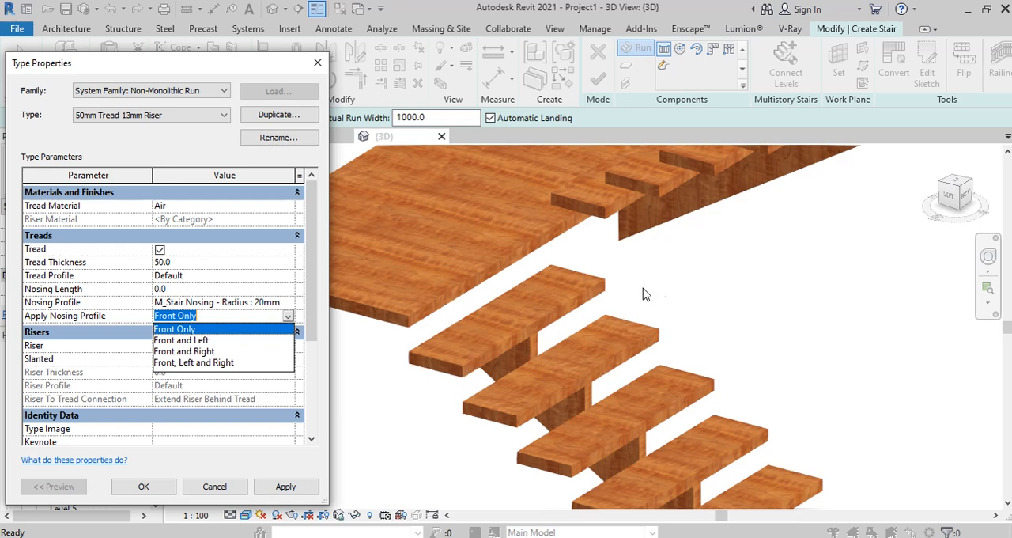
left_click(205, 363)
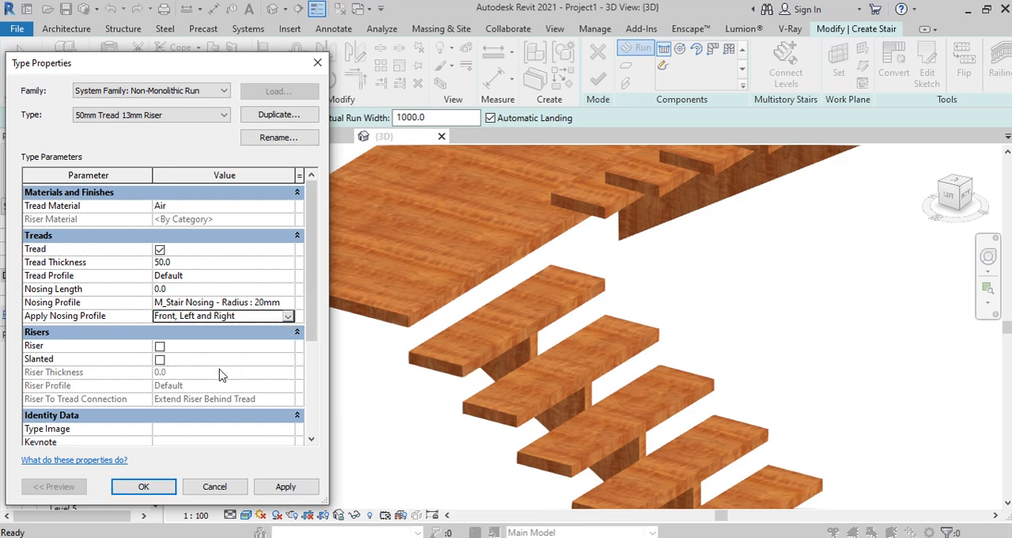
left_click(289, 485)
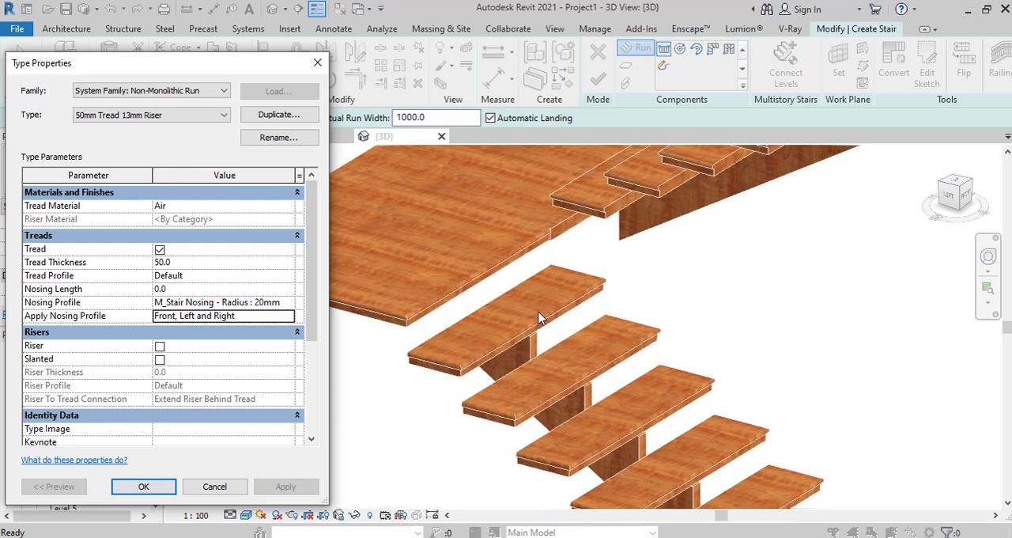
left_click(143, 486)
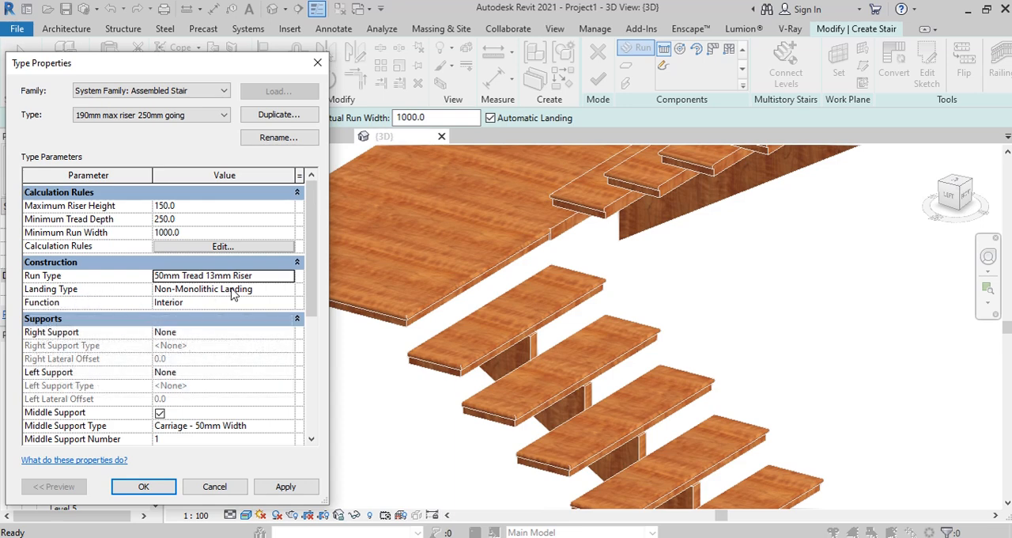
Step: Make the Non-Monolithic Landing type's treads independent of the run and set its nosing profile to M_Stair Nosing - Radius : 20mm
left_click(287, 295)
left_click(290, 290)
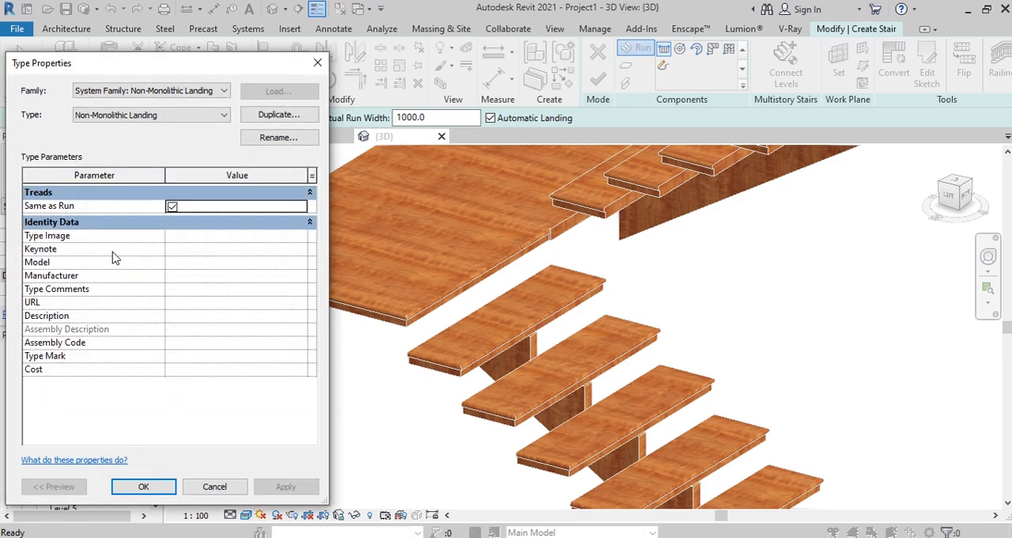
left_click(171, 207)
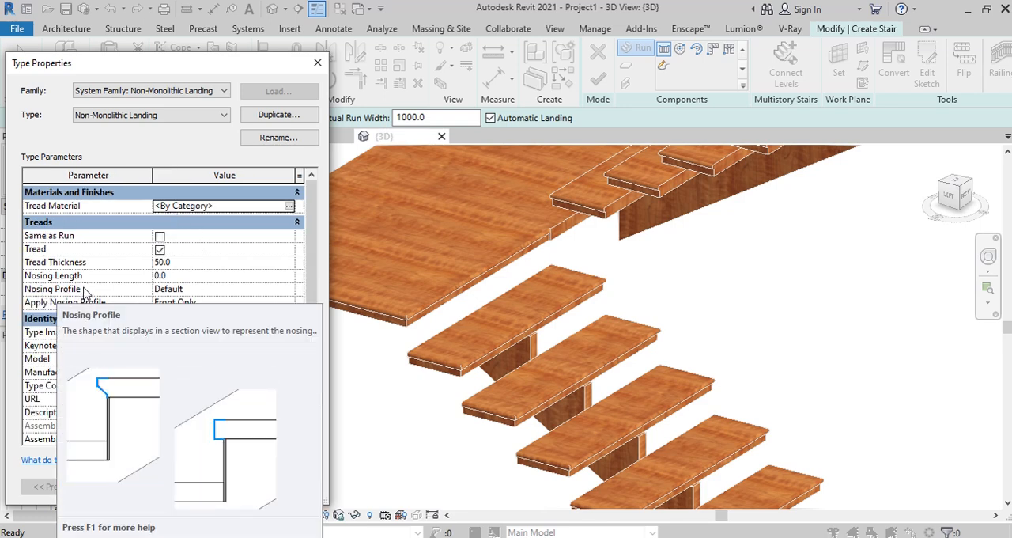
left_click(290, 291)
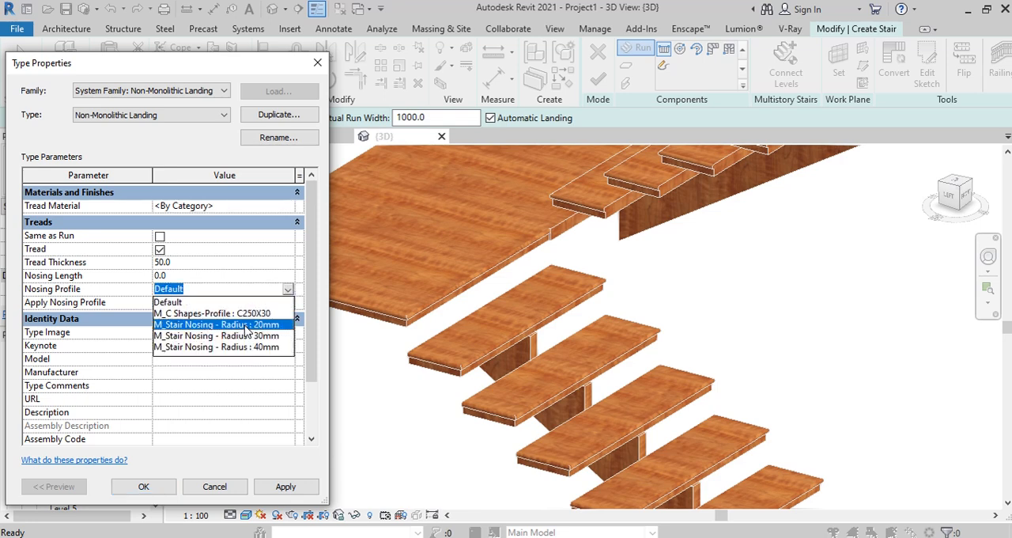
left_click(247, 325)
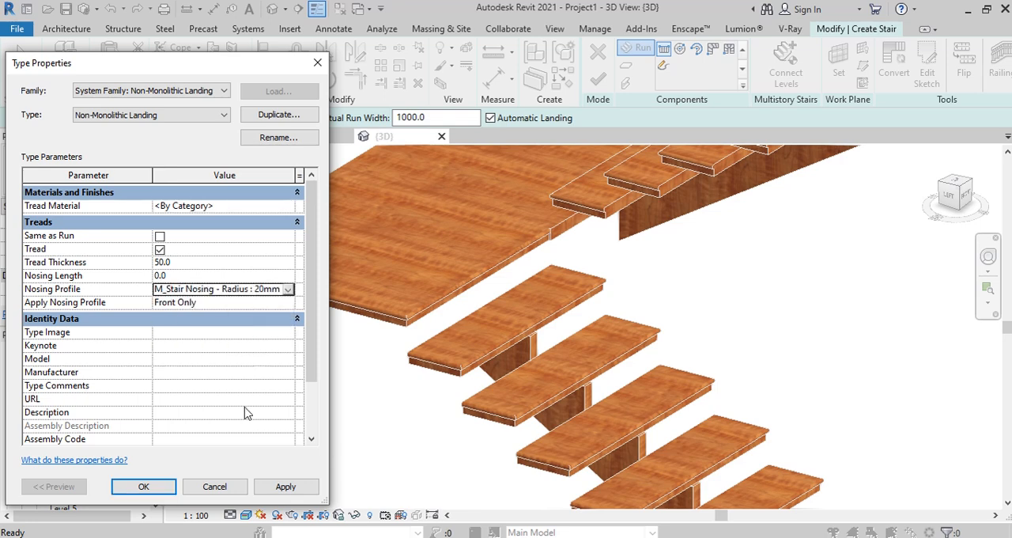
Step: Set the landing type's nosing profile application to Front, Left and Right, and finish the stair edit
left_click(284, 304)
left_click(289, 306)
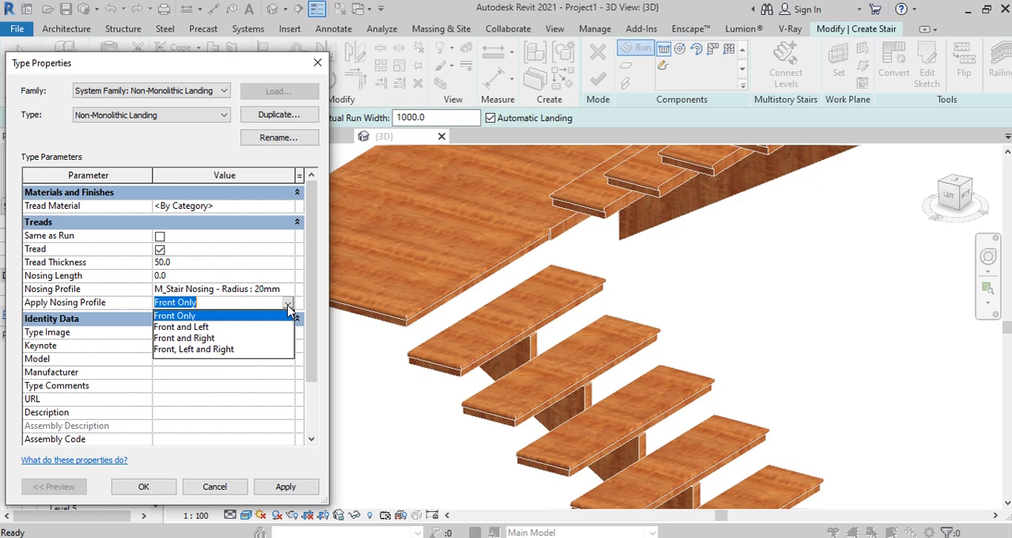
left_click(175, 350)
left_click(293, 488)
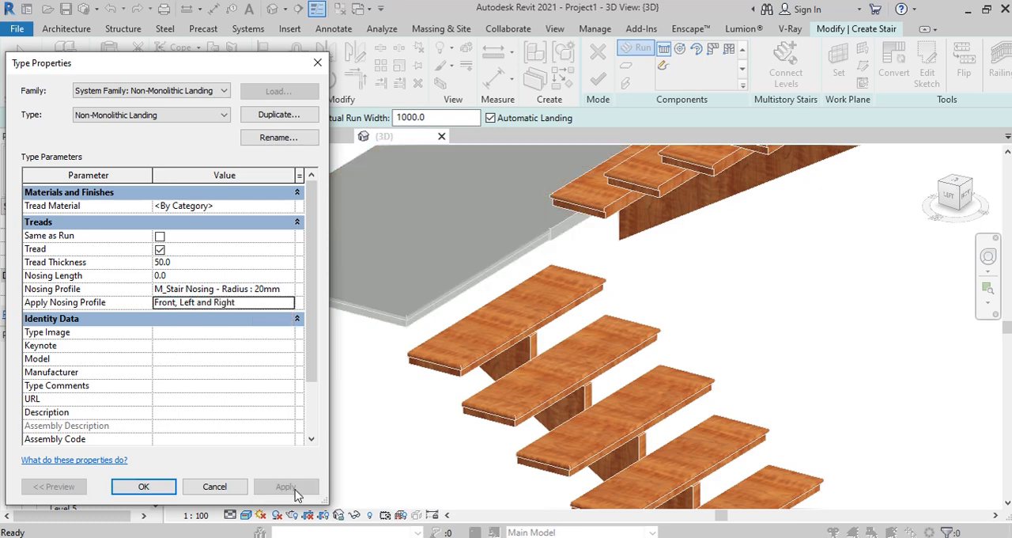
left_click(153, 493)
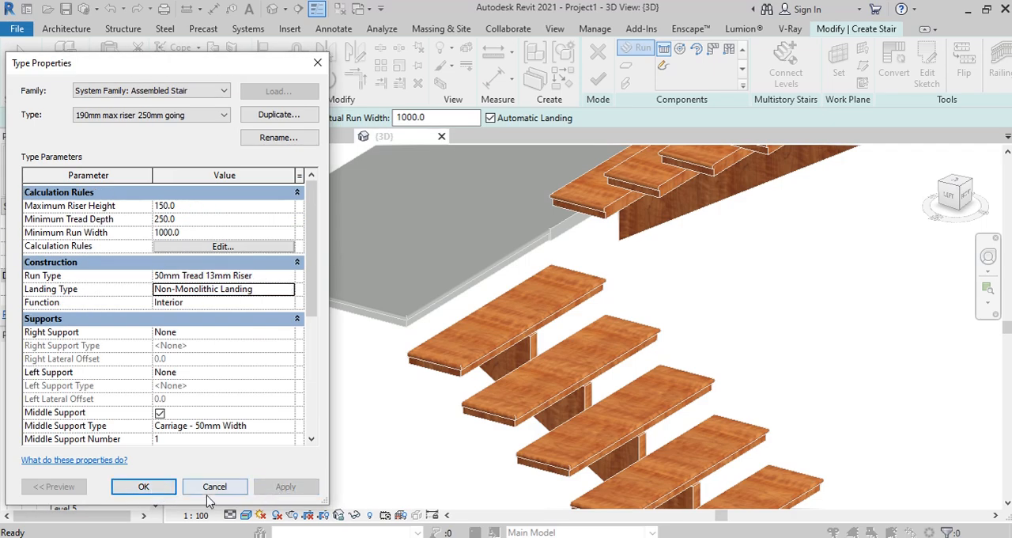
left_click(142, 485)
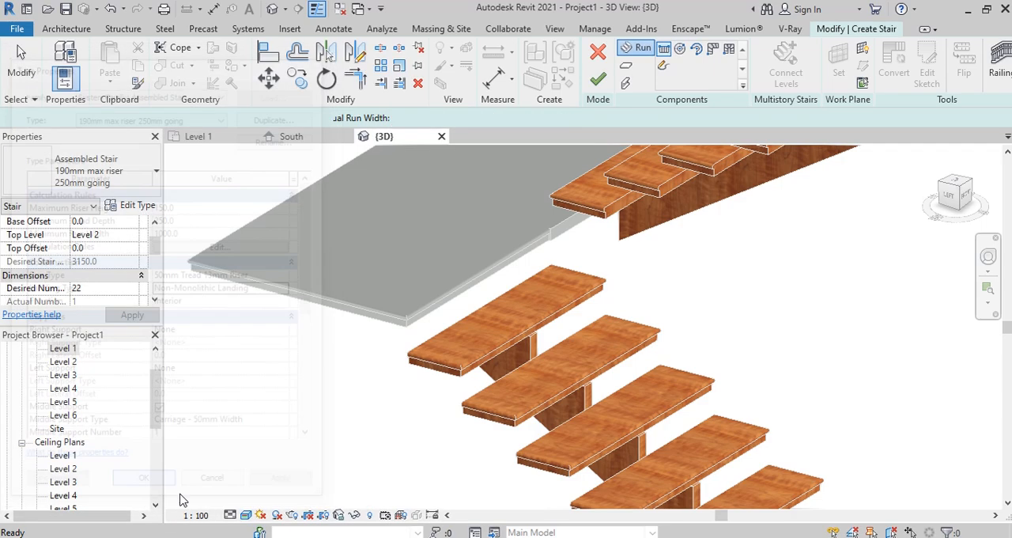
left_click(598, 79)
key("Return")
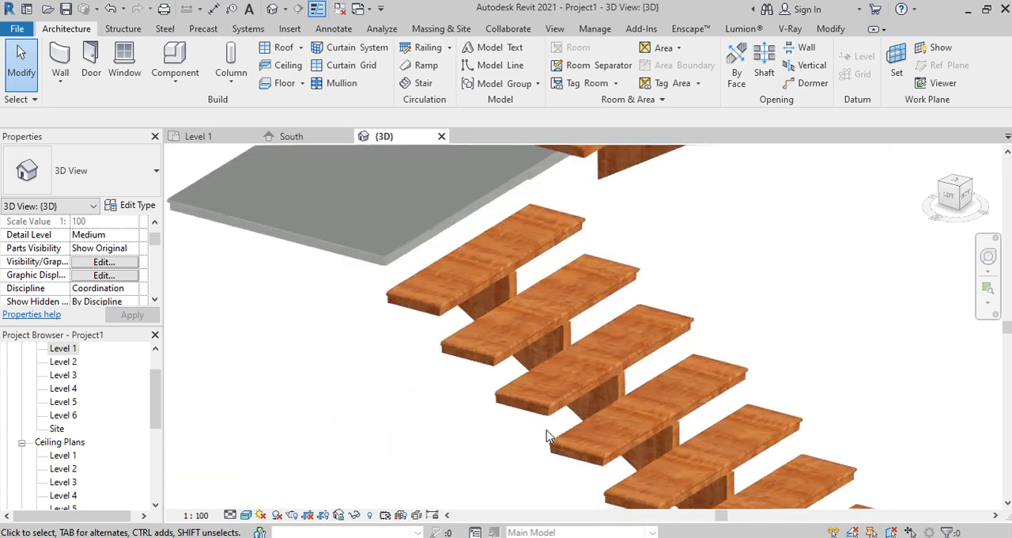
Step: Start a new stair and set the tread material of its Non-Monolithic Landing type to Air
scroll(560, 414, "down", 6)
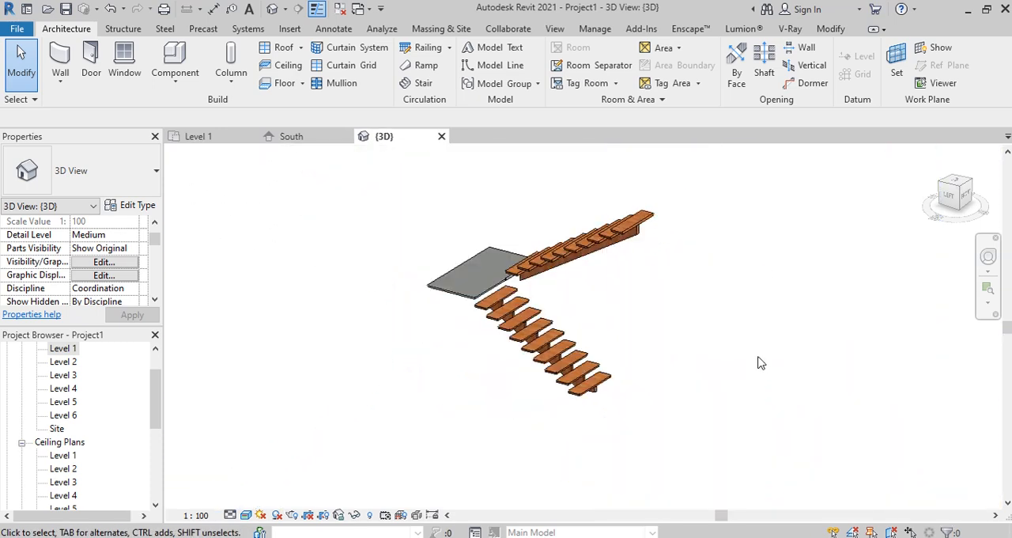
scroll(470, 276, "up", 3)
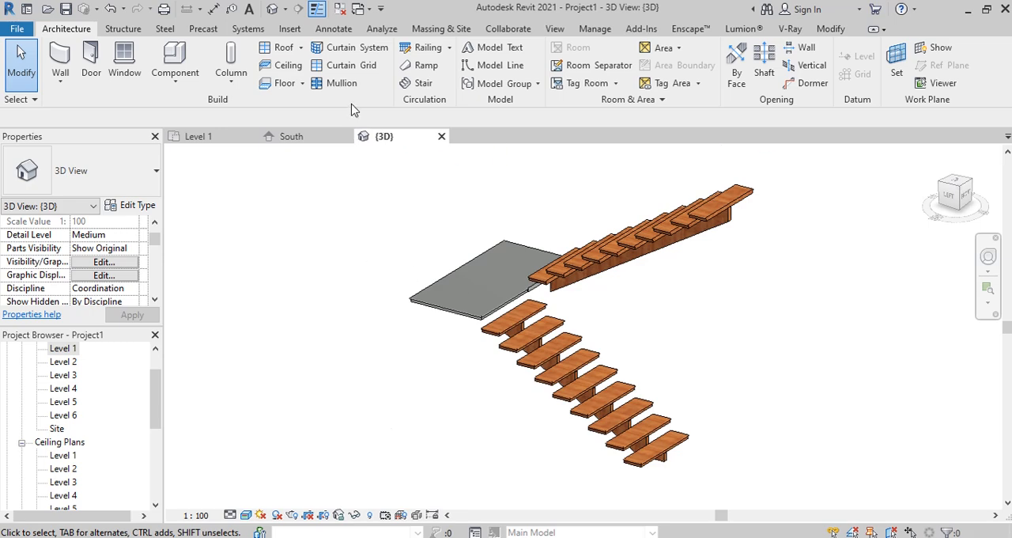
left_click(419, 83)
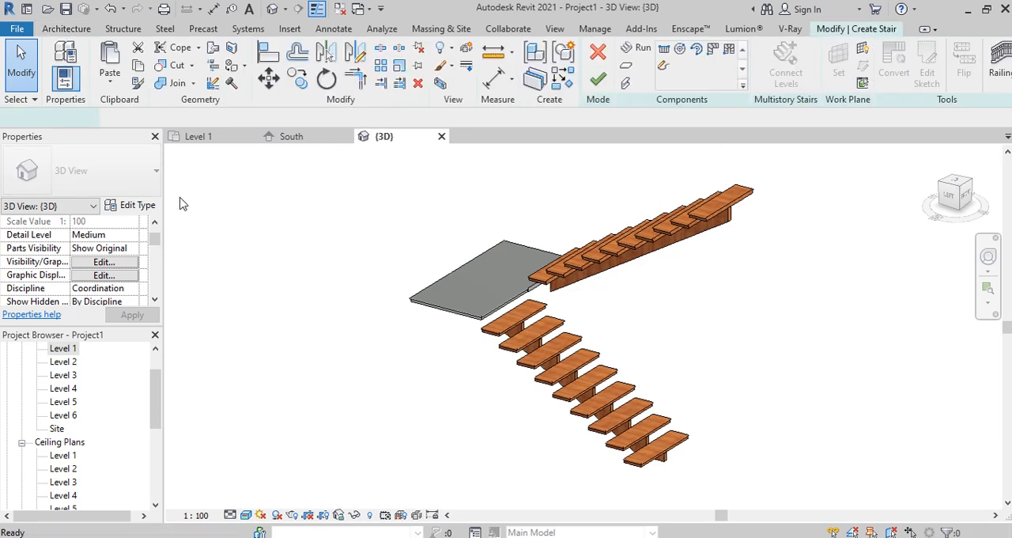
left_click(134, 209)
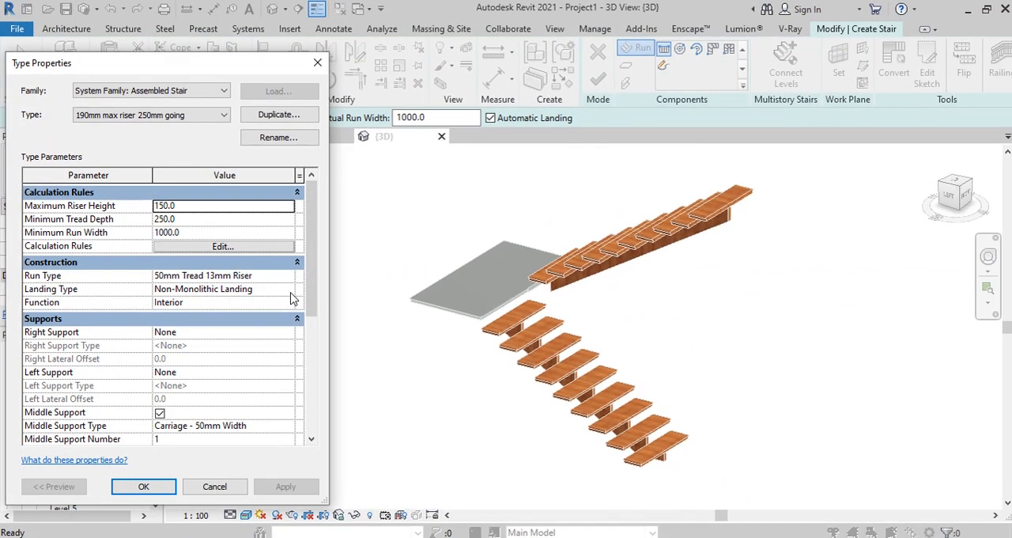
left_click(317, 294)
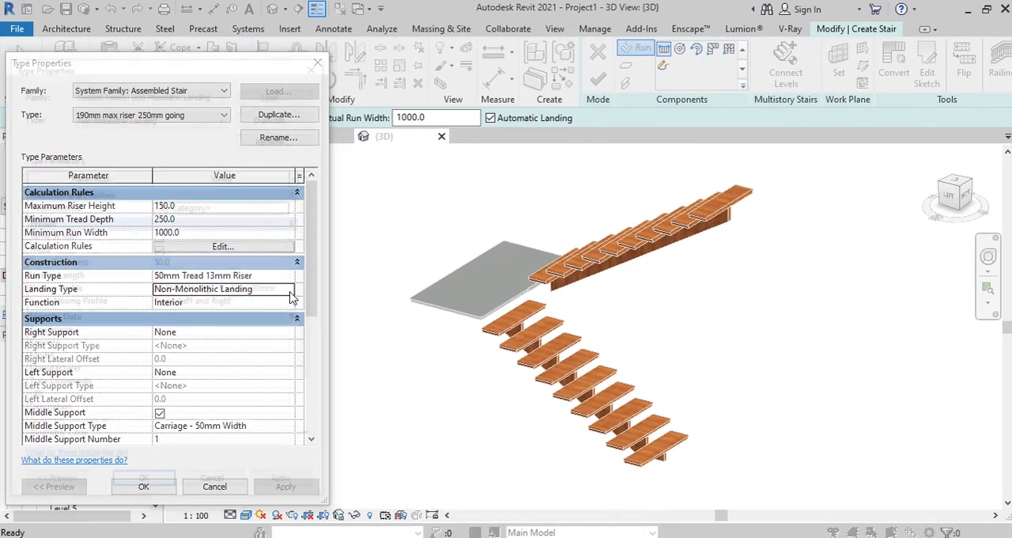
left_click(328, 294)
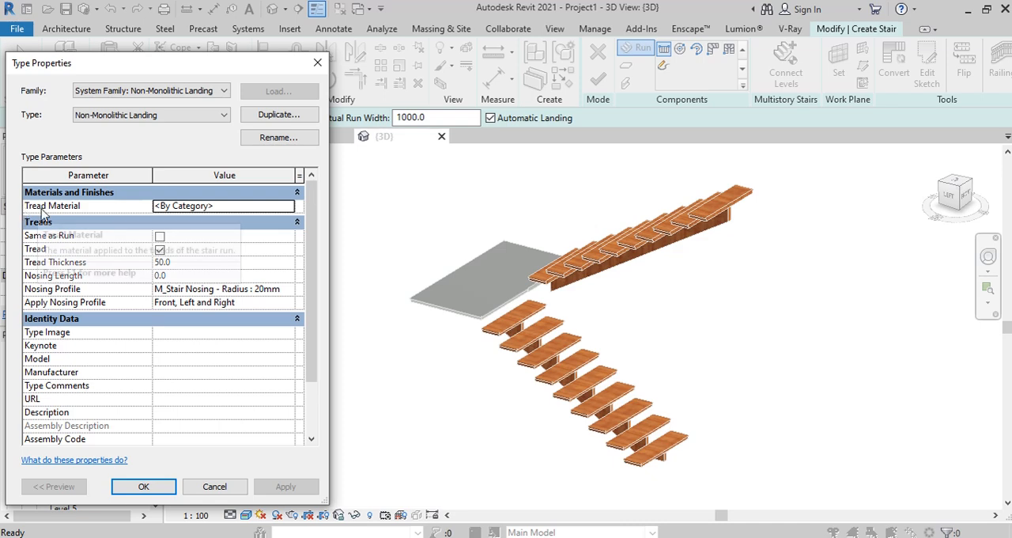
left_click(259, 208)
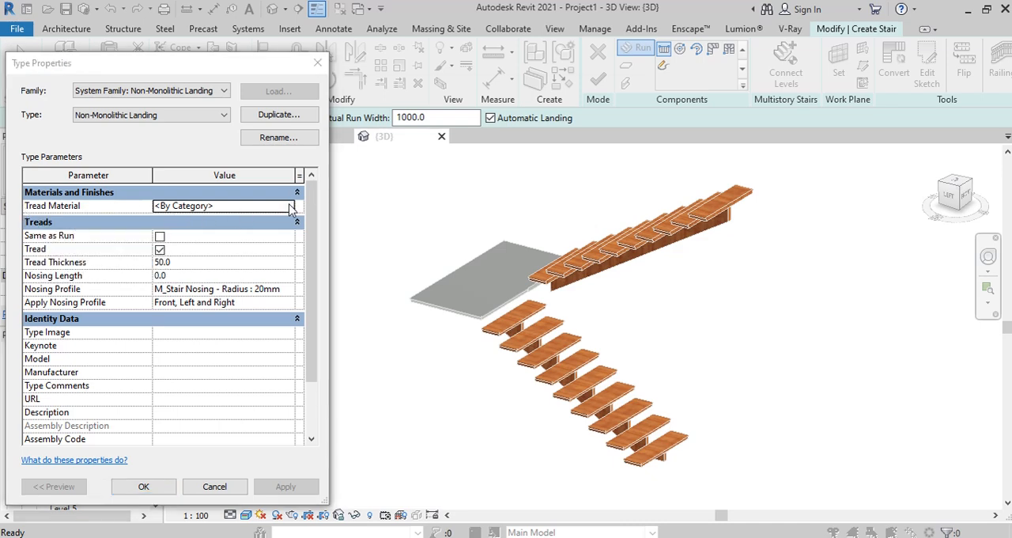
left_click(289, 206)
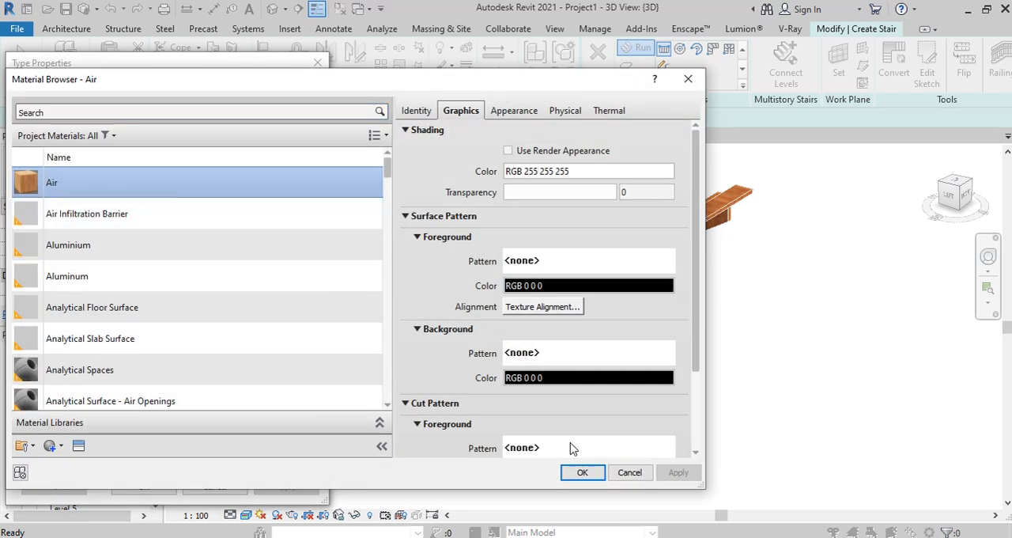
left_click(582, 473)
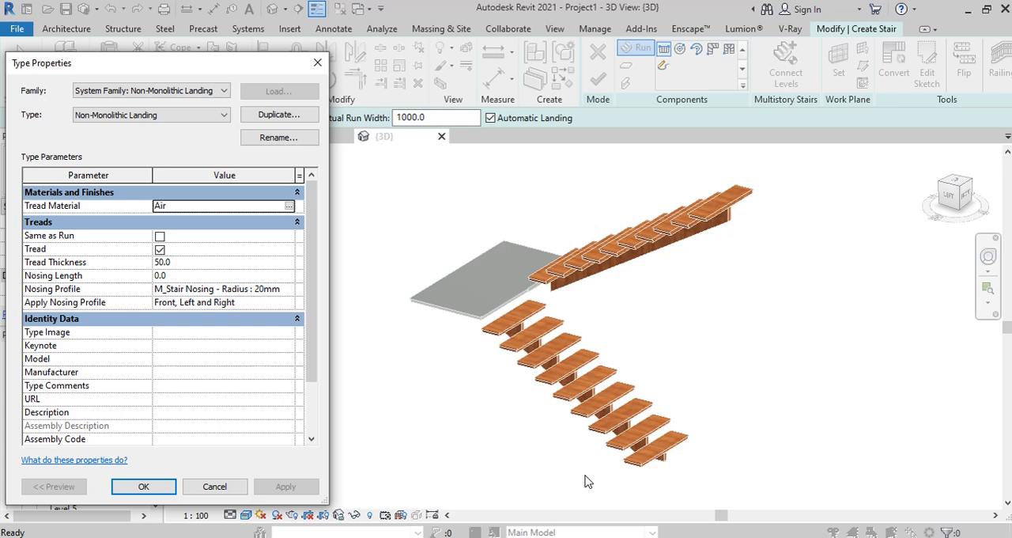
left_click(143, 486)
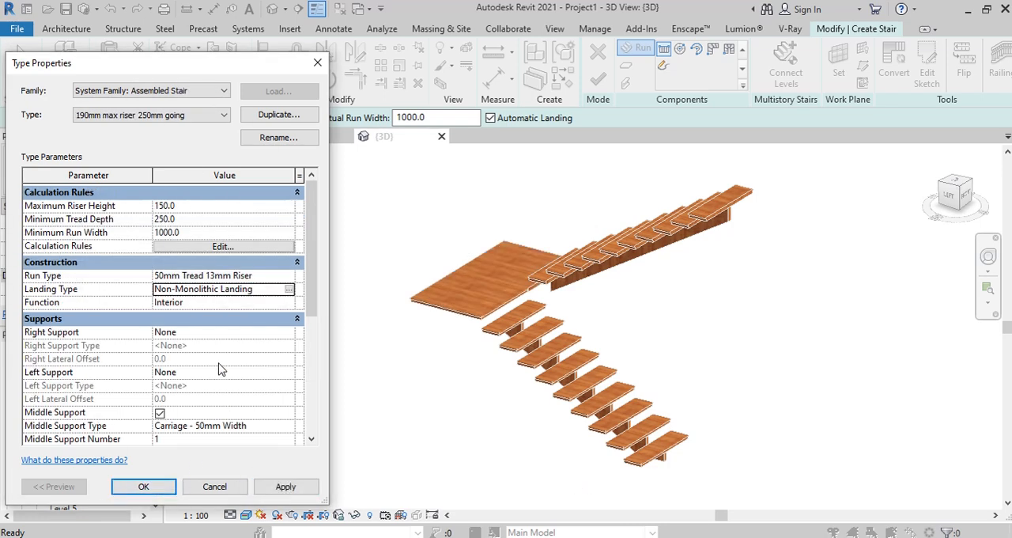
Step: Set both the right and left supports of the 190mm max riser 250mm going stair type to Carriage (Open), and finish the stair edit
left_click(217, 277)
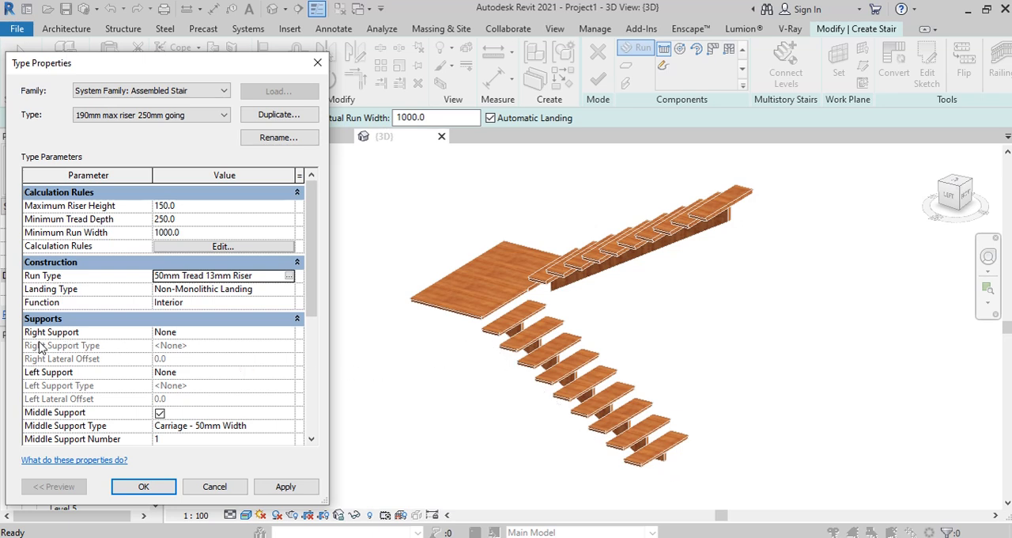
left_click(288, 333)
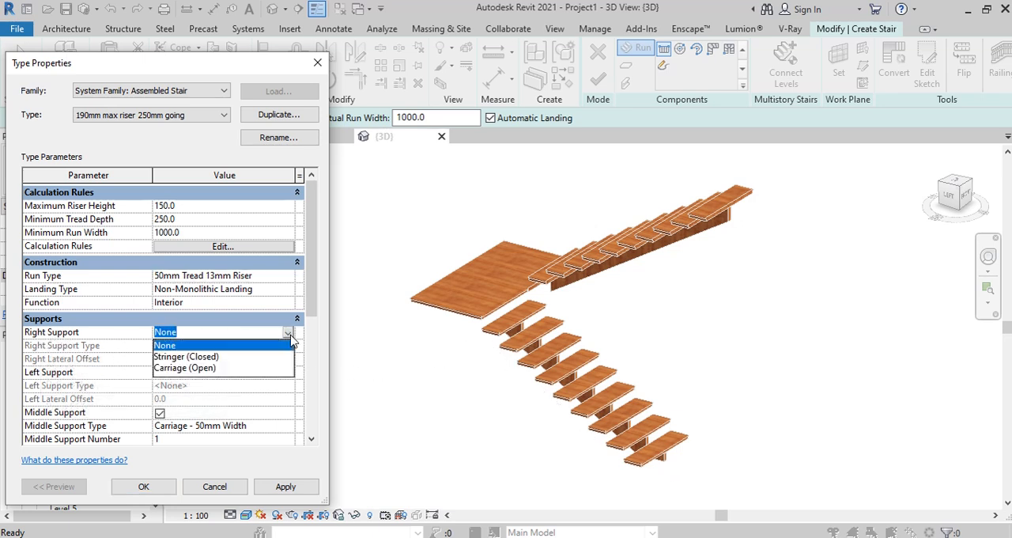
left_click(204, 368)
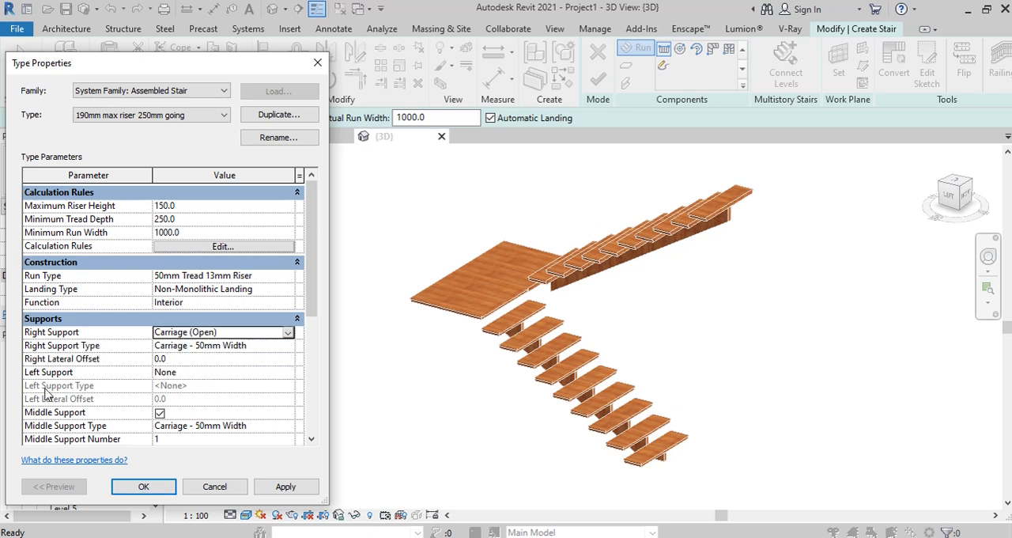
left_click(288, 375)
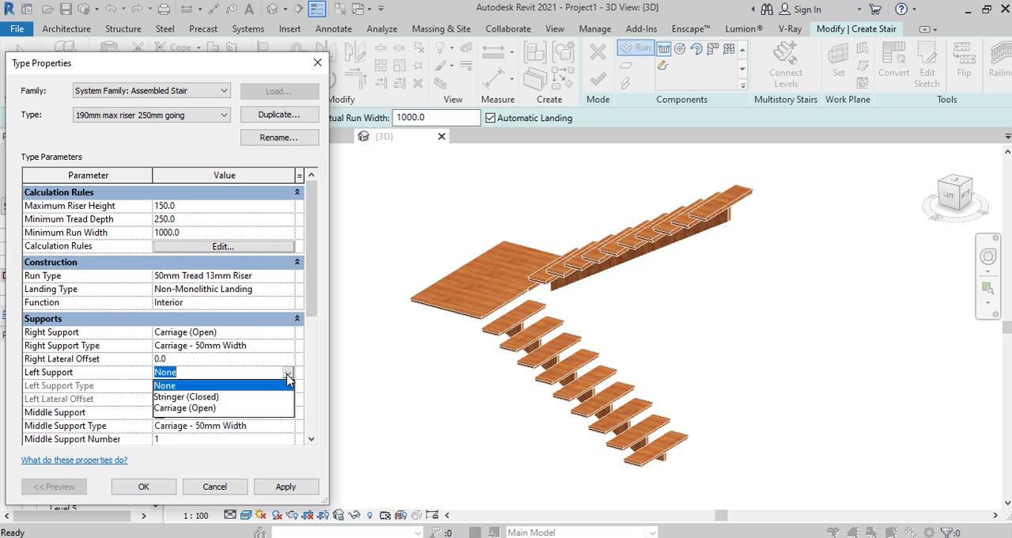
left_click(185, 407)
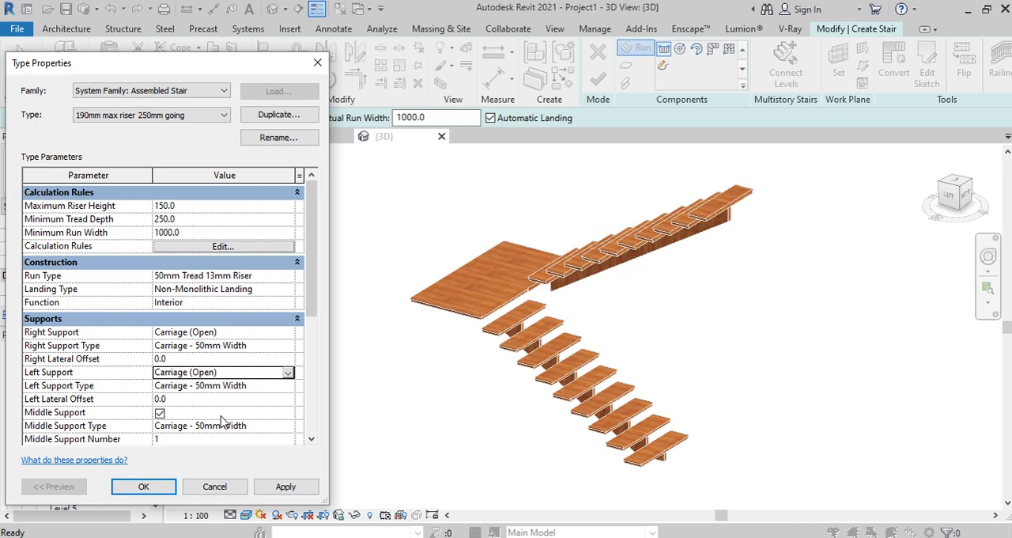
left_click(288, 490)
left_click(144, 486)
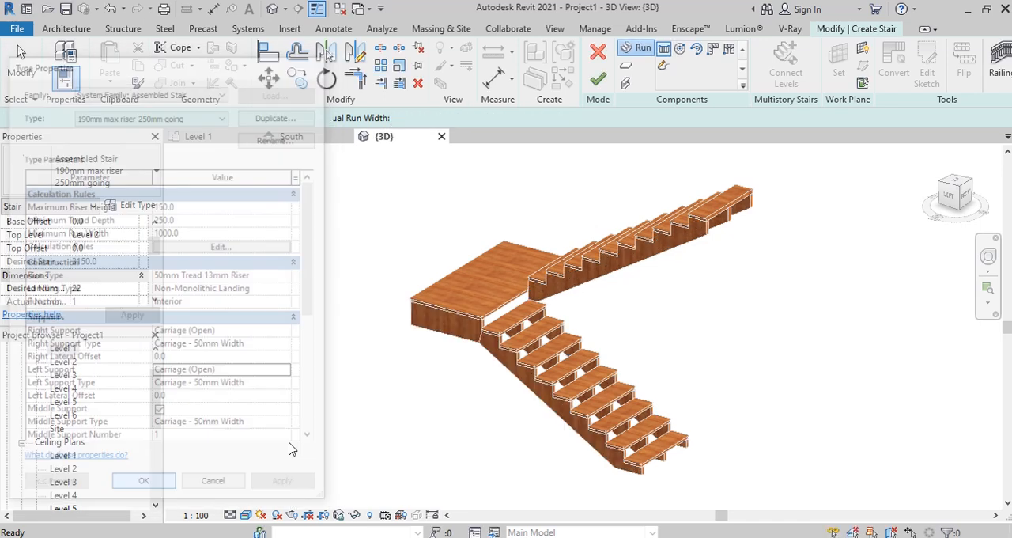
scroll(683, 257, "up", 1)
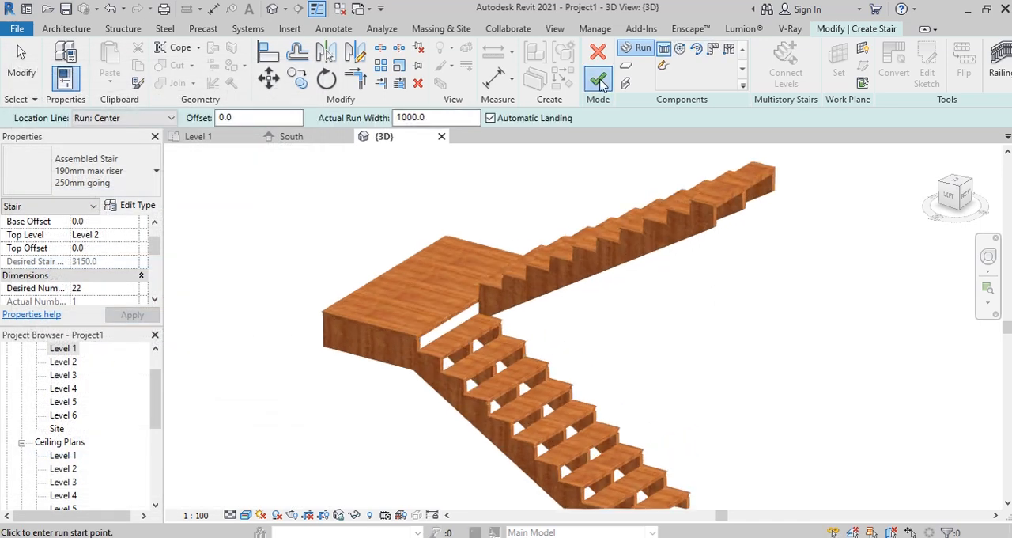
left_click(599, 80)
left_click(543, 286)
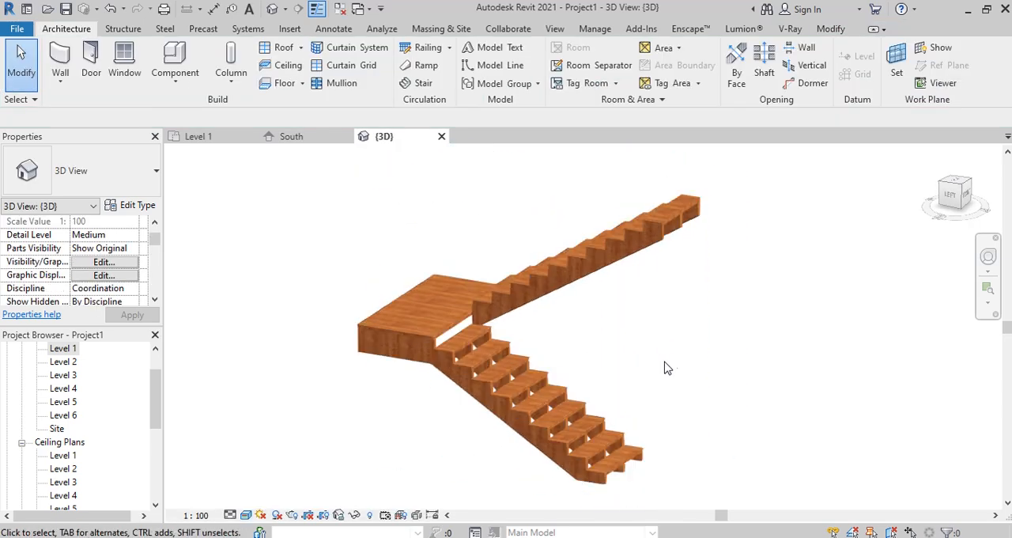
scroll(608, 370, "up", 1)
scroll(650, 320, "down", 1)
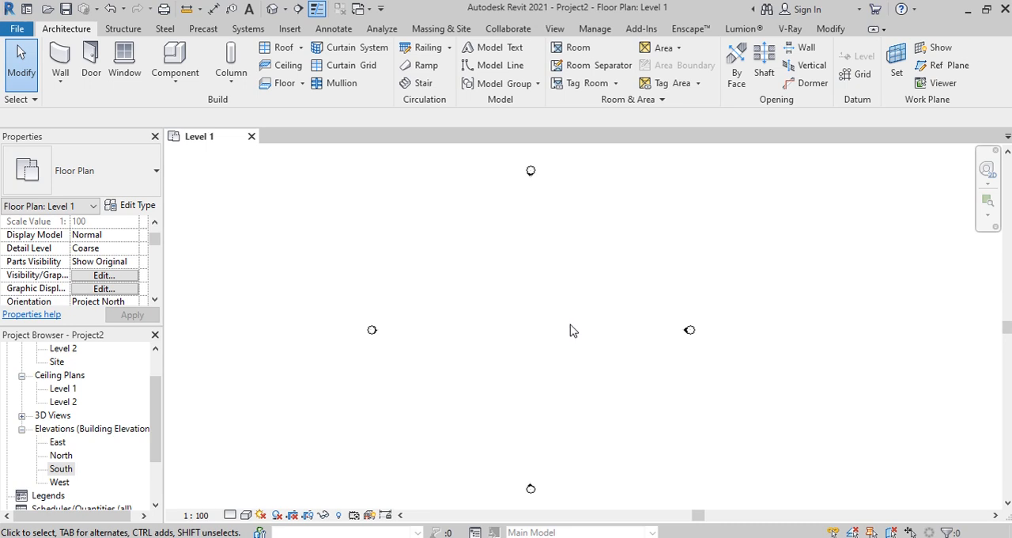
Step: In Project2's Level 1 plan, create a Cast-In-Place Monolithic Stair with one straight upward run about 1120 mm long
left_click(423, 87)
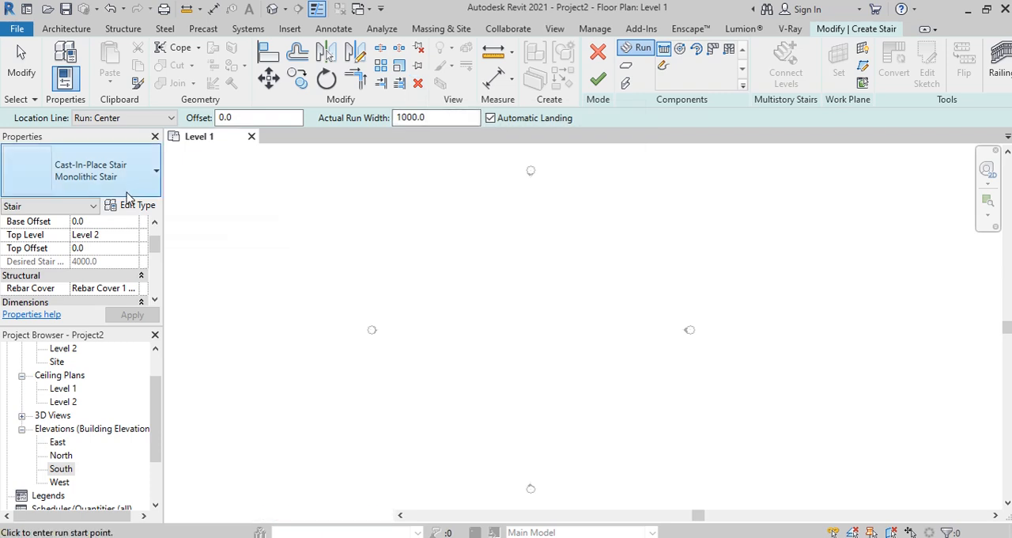
left_click(95, 173)
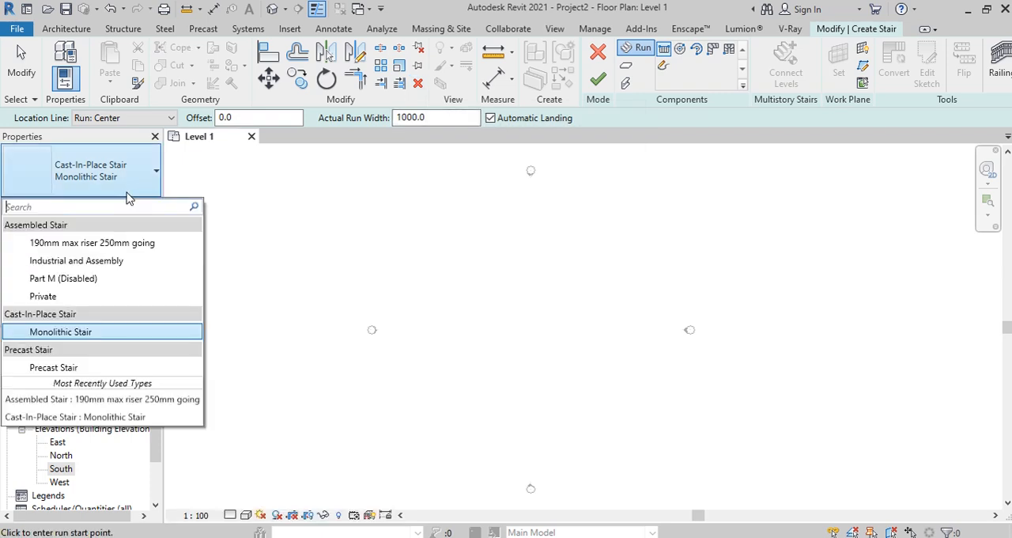
left_click(71, 332)
left_click(545, 412)
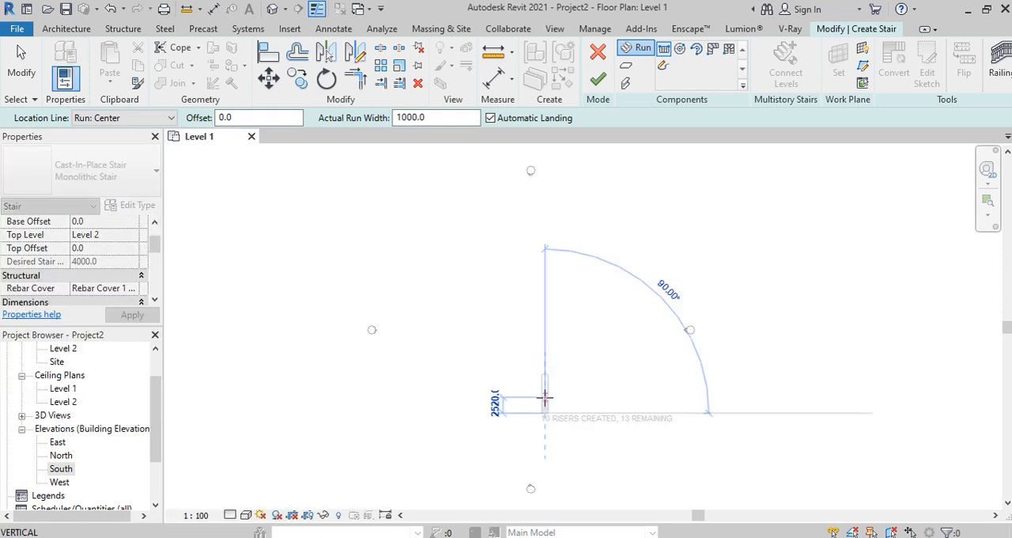
scroll(542, 384, "up", 5)
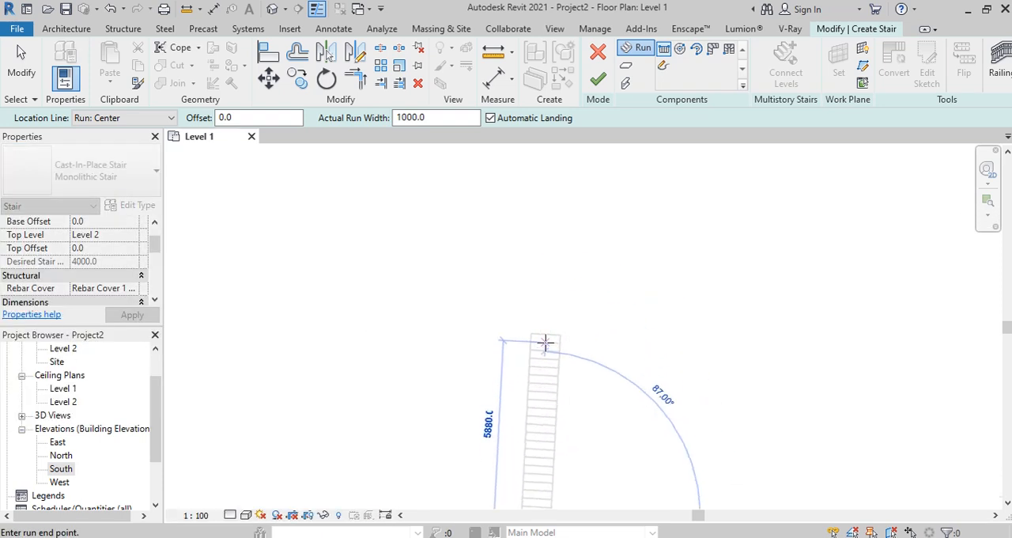
scroll(544, 343, "up", 2)
scroll(530, 312, "down", 4)
scroll(530, 424, "up", 3)
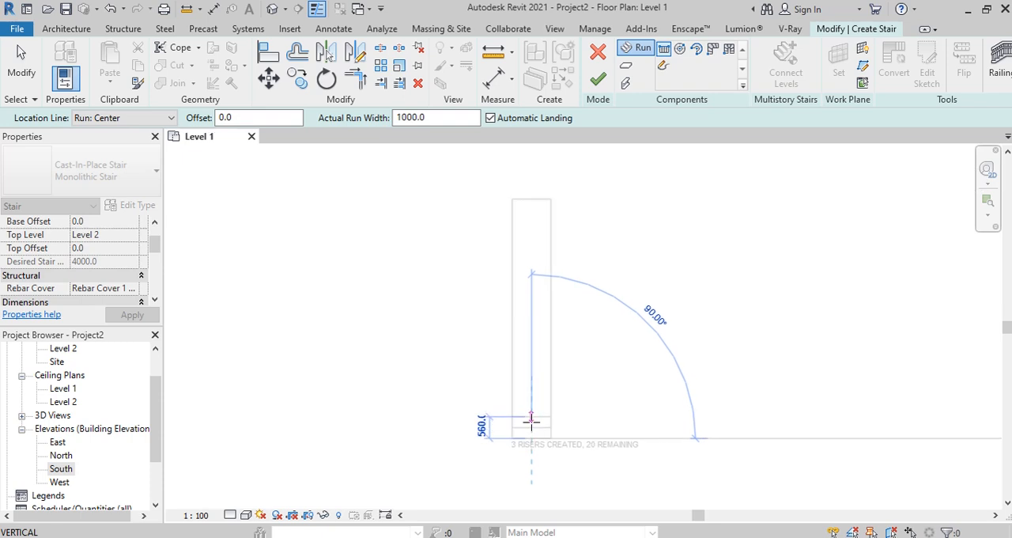
scroll(531, 411, "up", 2)
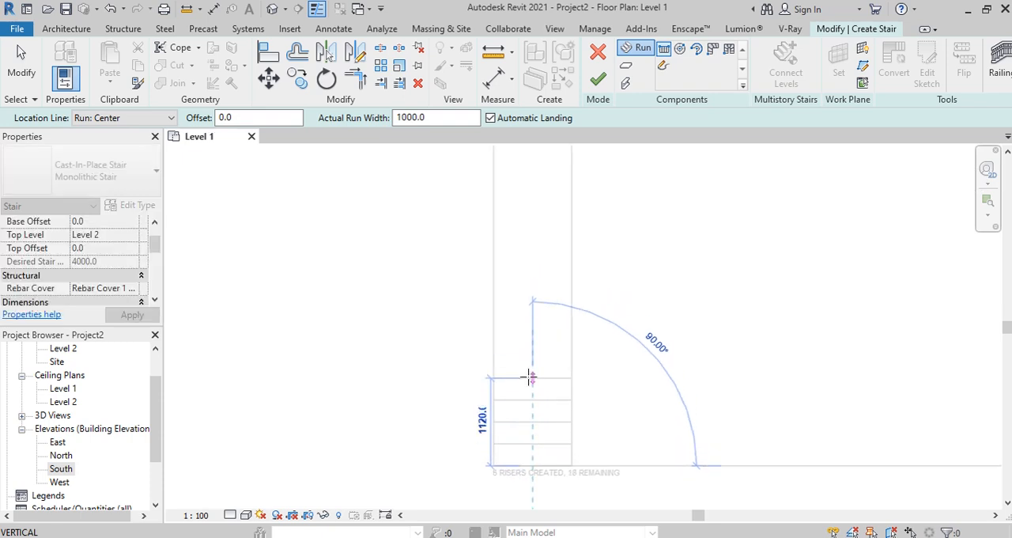
left_click(531, 378)
left_click(598, 79)
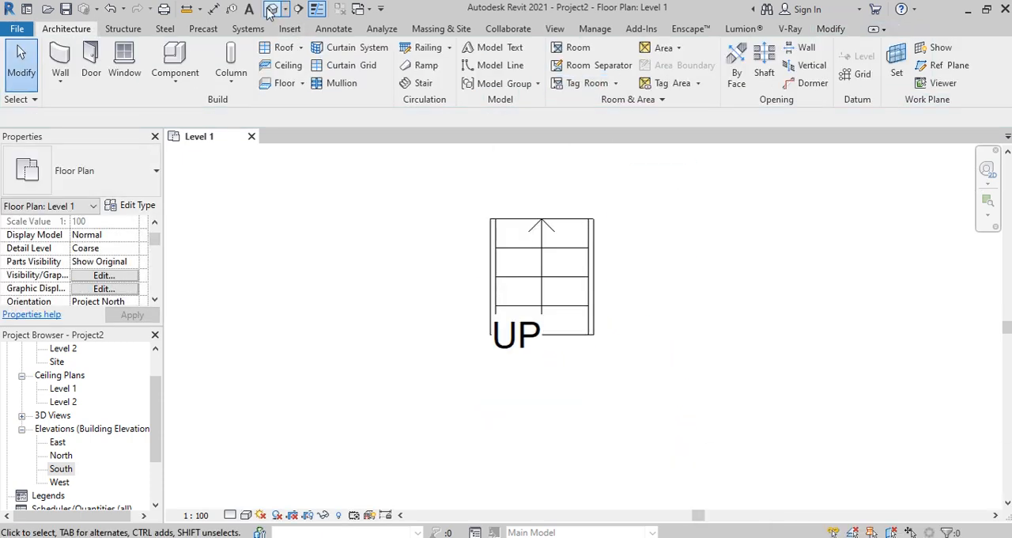
Step: Delete both railings from the cast-in-place stair in the 3D view
left_click(271, 9)
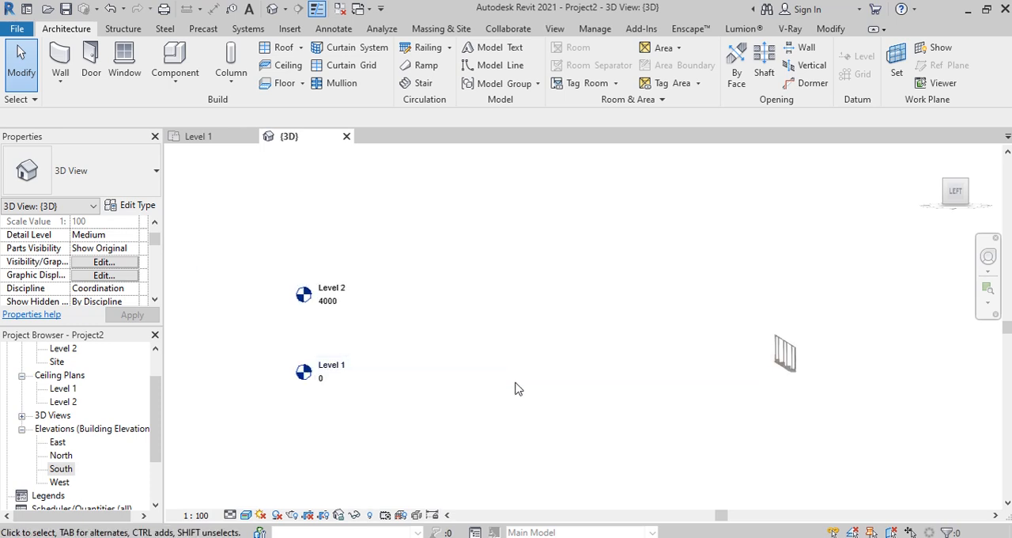
scroll(629, 431, "up", 5)
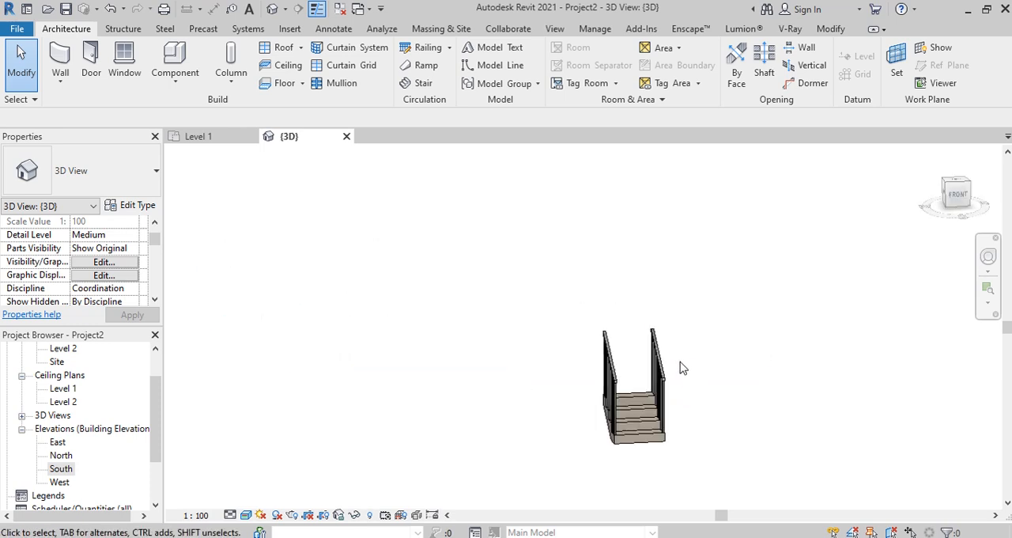
left_click(634, 357)
key("Delete")
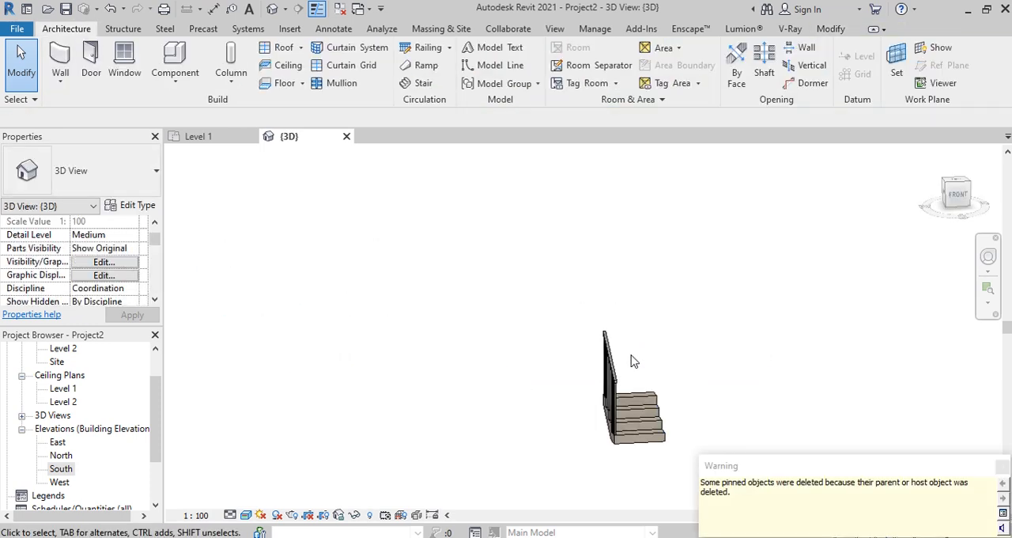
left_click(611, 362)
key("Delete")
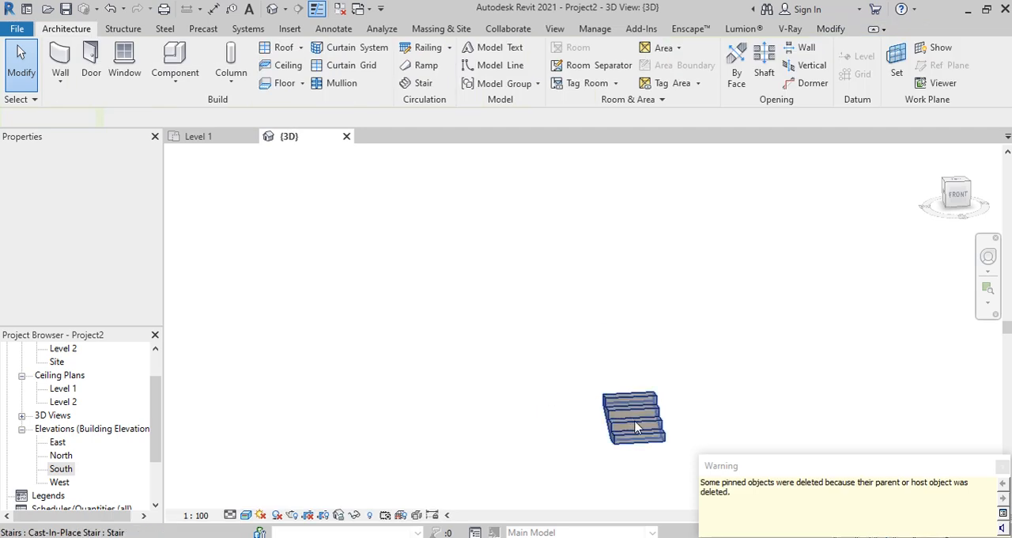
left_click(637, 427)
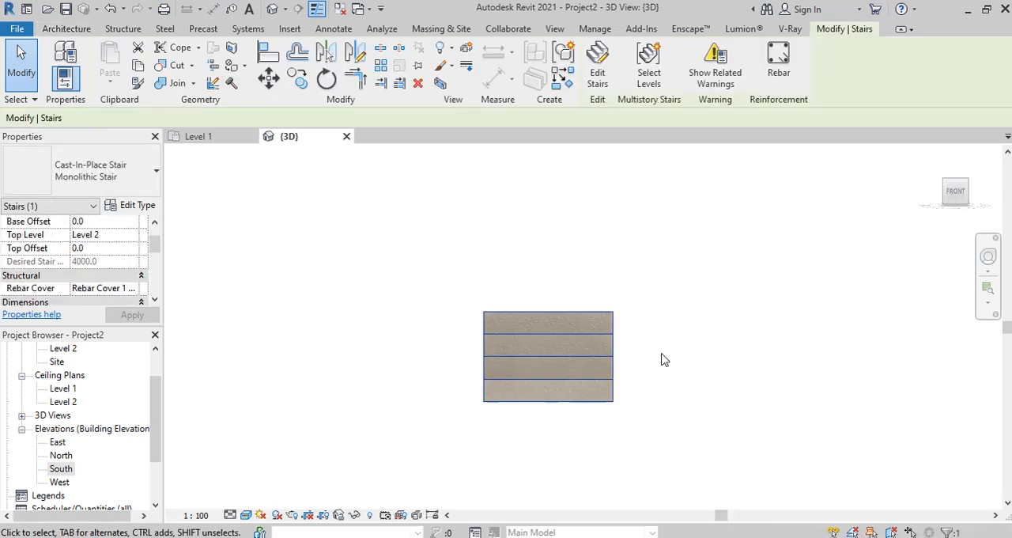
Step: In the Level 1 plan, draw a horizontal Generic - 200mm architectural wall about 2300 mm long just beyond the stair's upper end
left_click(210, 141)
left_click(662, 290)
left_click(61, 82)
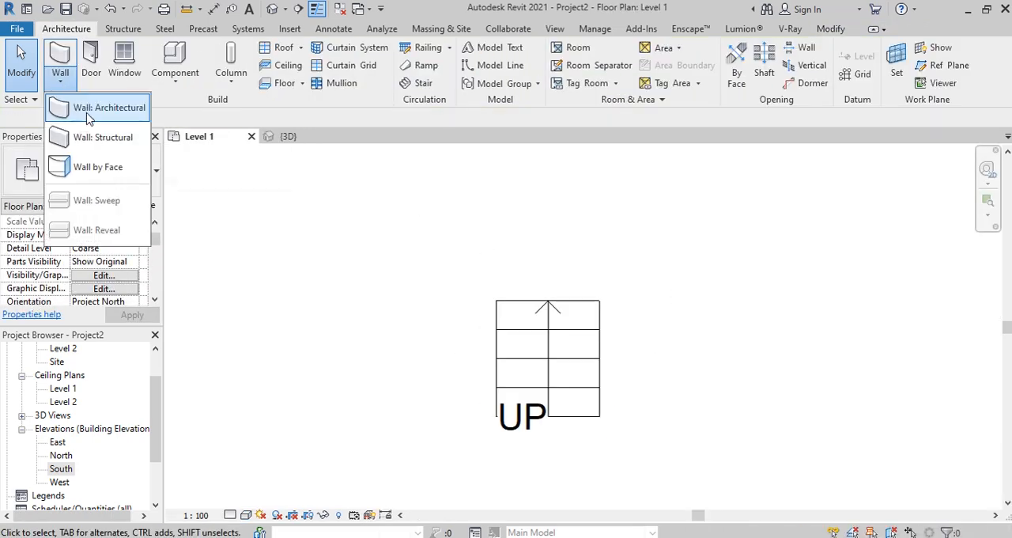
left_click(79, 108)
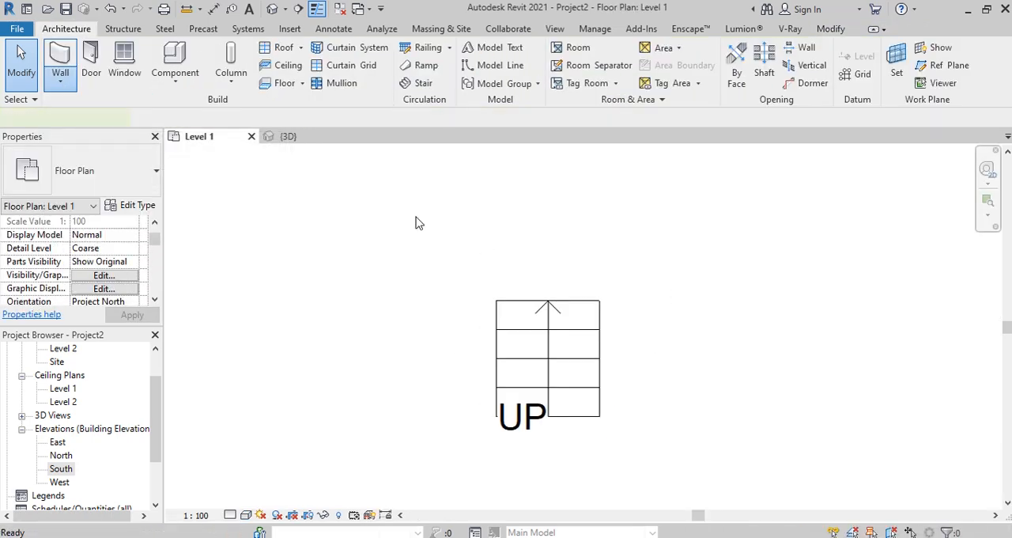
scroll(437, 289, "down", 1)
left_click(428, 286)
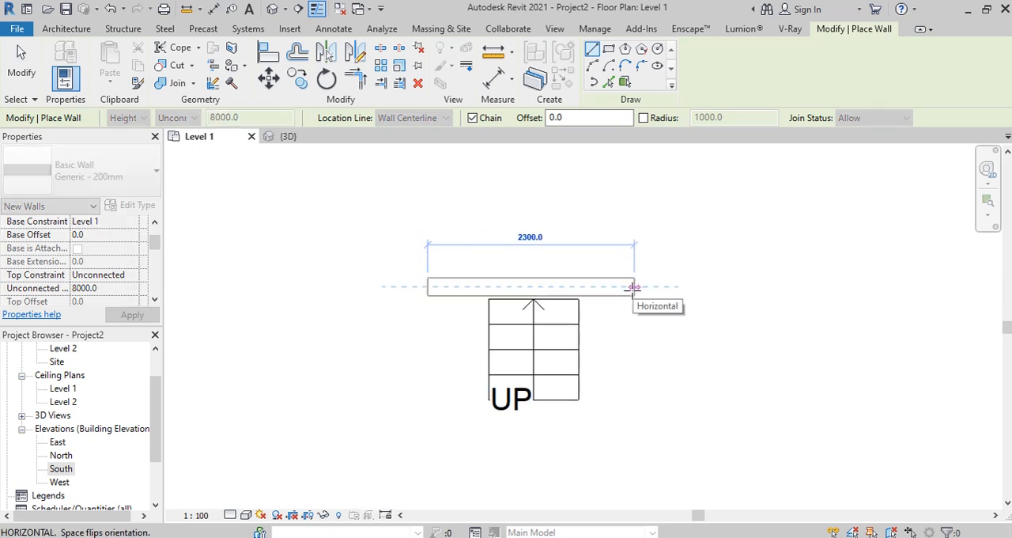
left_click(633, 287)
key("Escape")
key("Escape")
Step: Move the stair from the midpoint of its upper edge vertically onto the near face of the wall
left_click(542, 314)
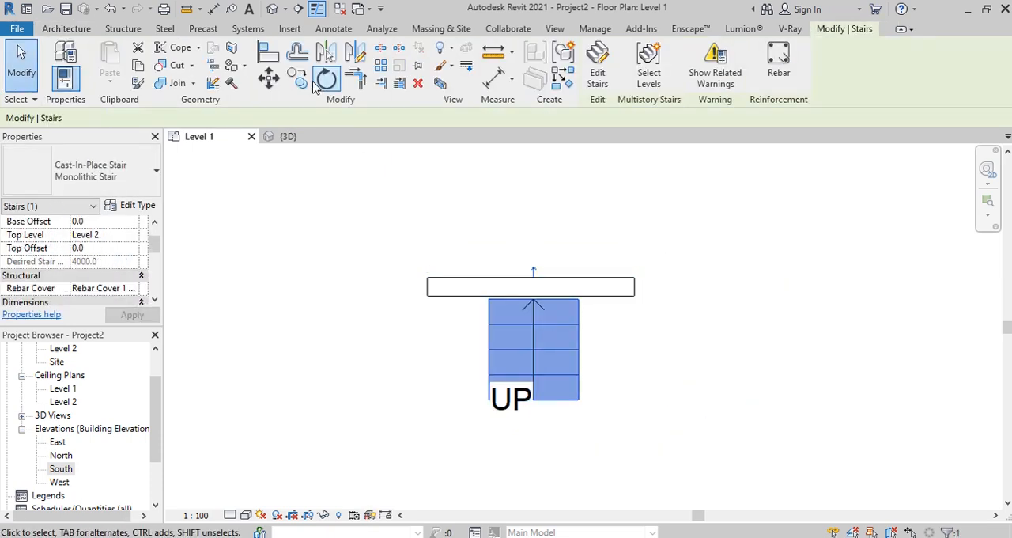
left_click(268, 77)
scroll(537, 308, "up", 1)
scroll(537, 309, "up", 3)
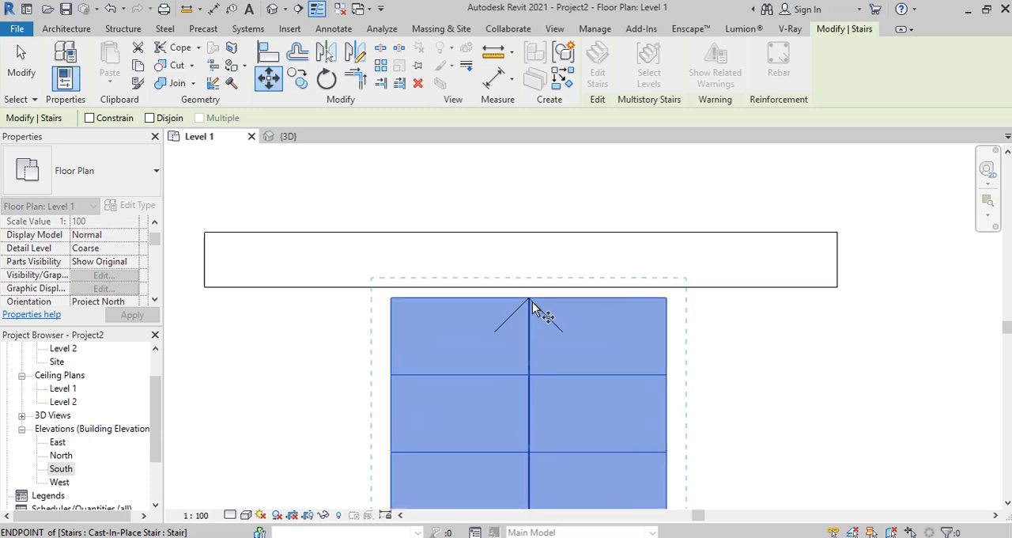
left_click(529, 297)
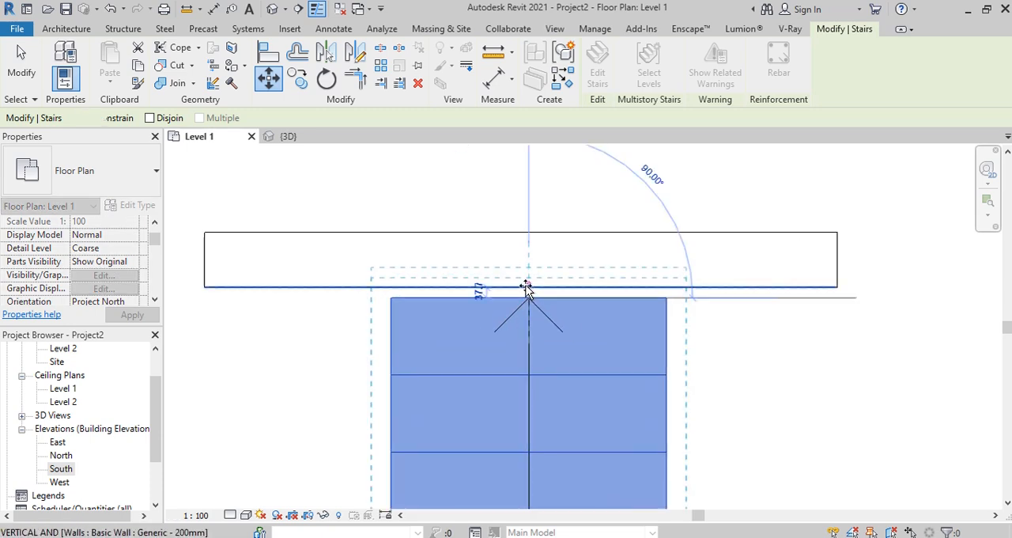
left_click(528, 288)
scroll(624, 245, "down", 3)
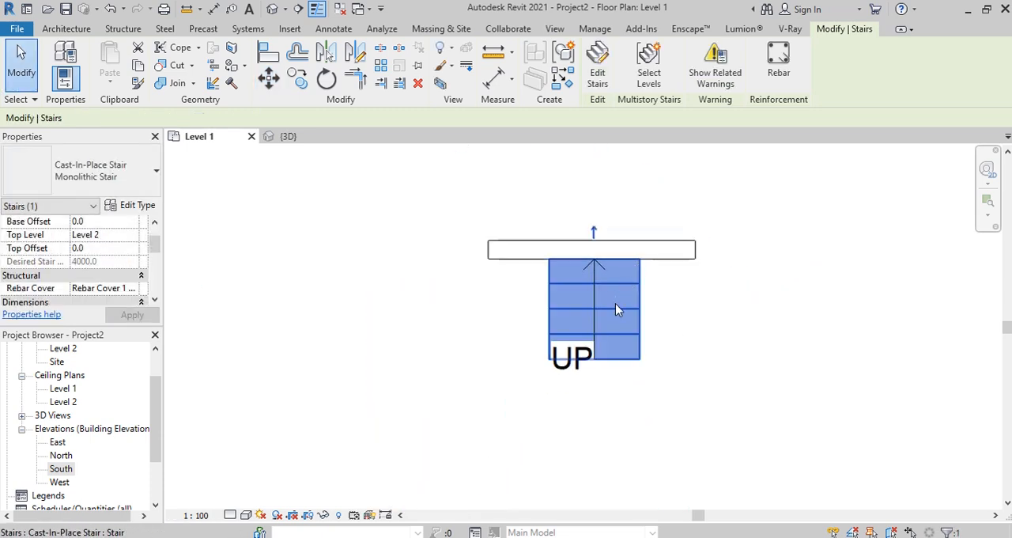
key("Escape")
Step: Examine the stair's underside and its connection to the wall in 3D, from the left side
left_click(288, 136)
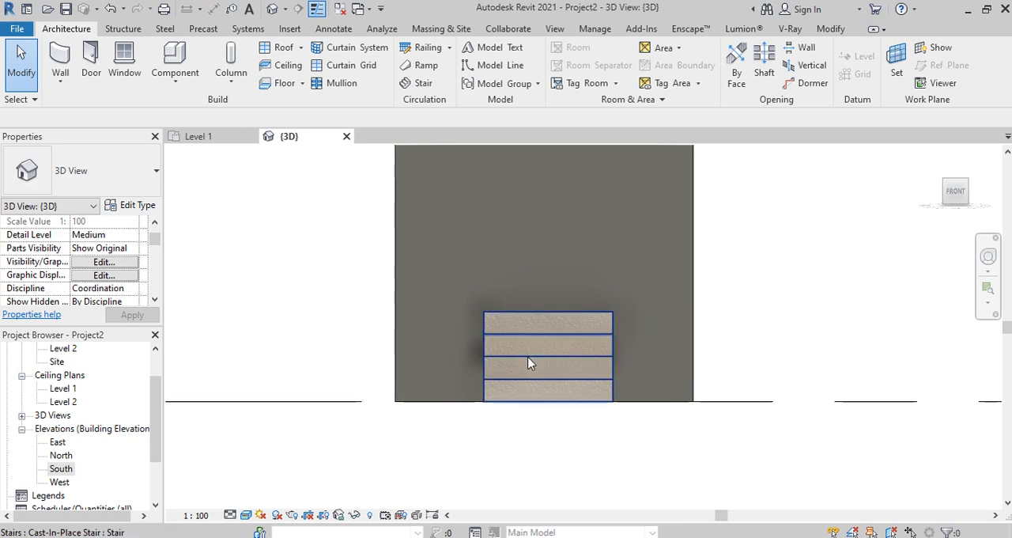
middle_click_drag(529, 362, 662, 429, "shift")
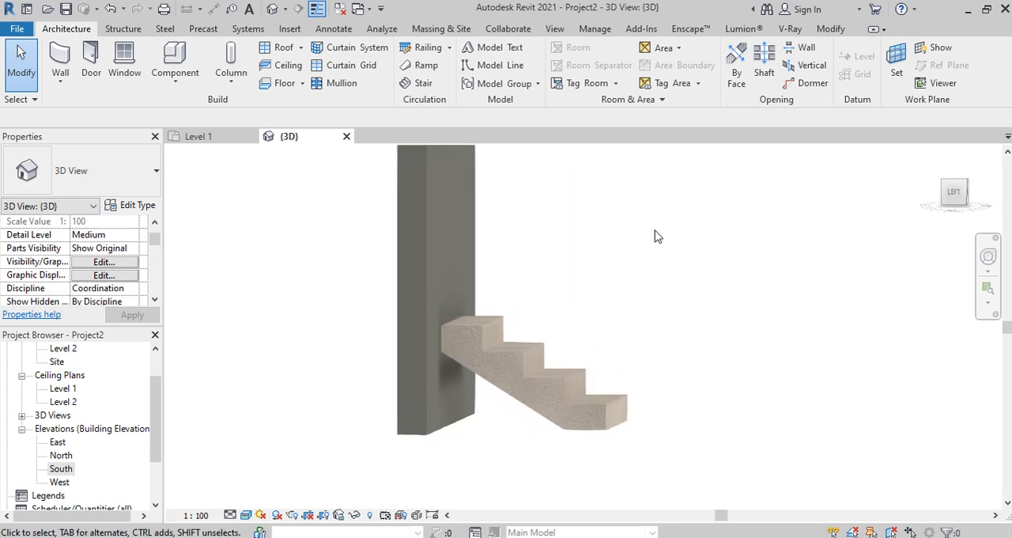
left_click(955, 192)
scroll(649, 370, "up", 10)
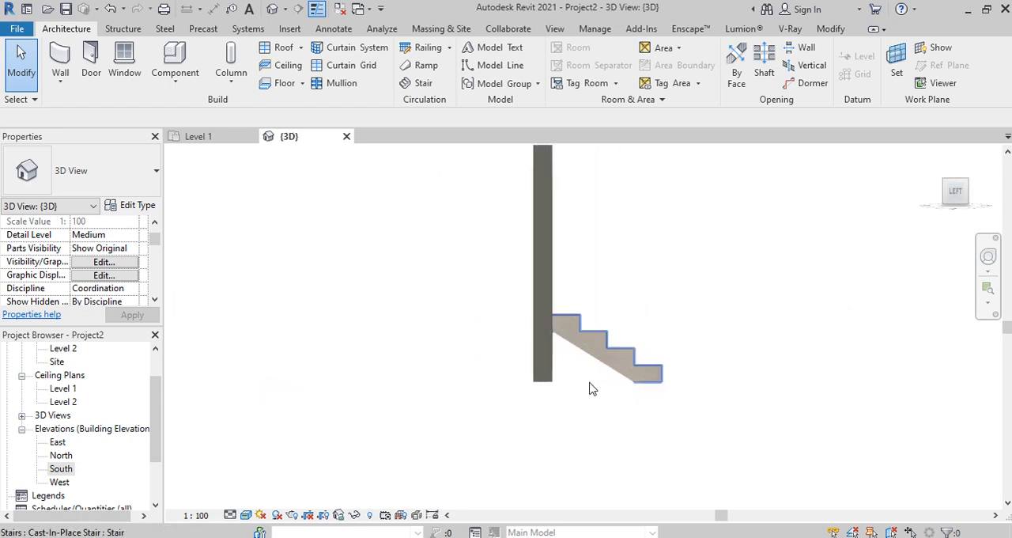
scroll(583, 385, "up", 3)
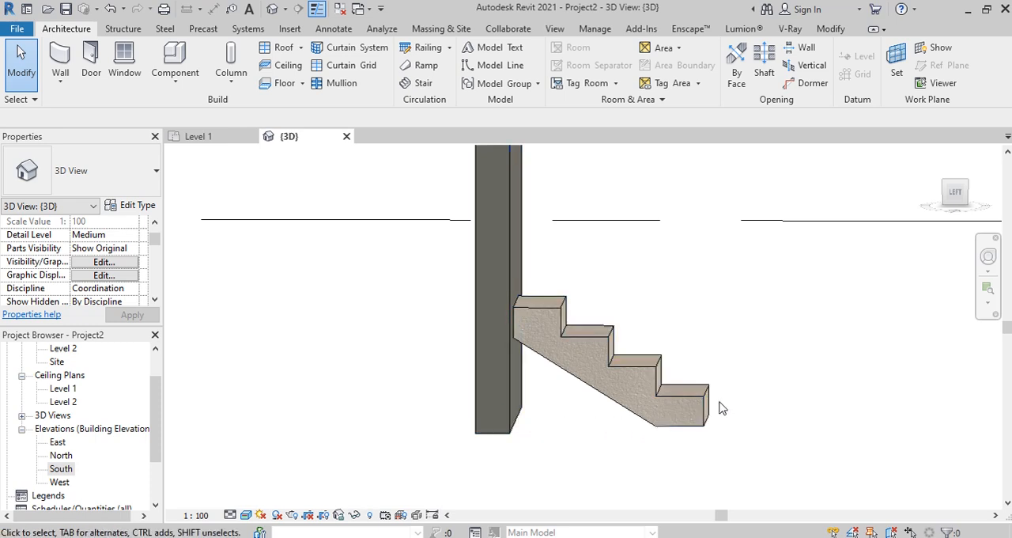
scroll(630, 357, "down", 5)
scroll(622, 361, "up", 4)
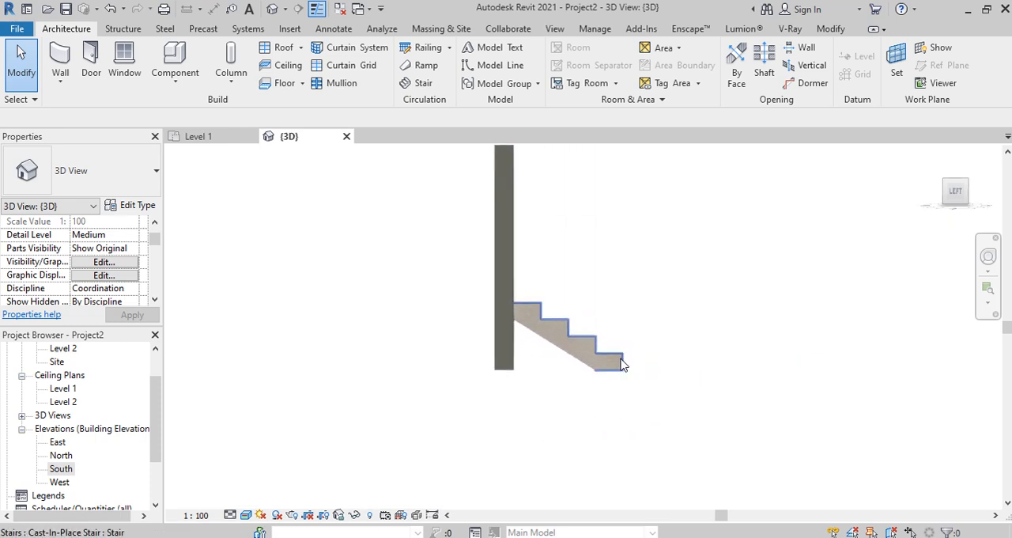
scroll(606, 369, "up", 1)
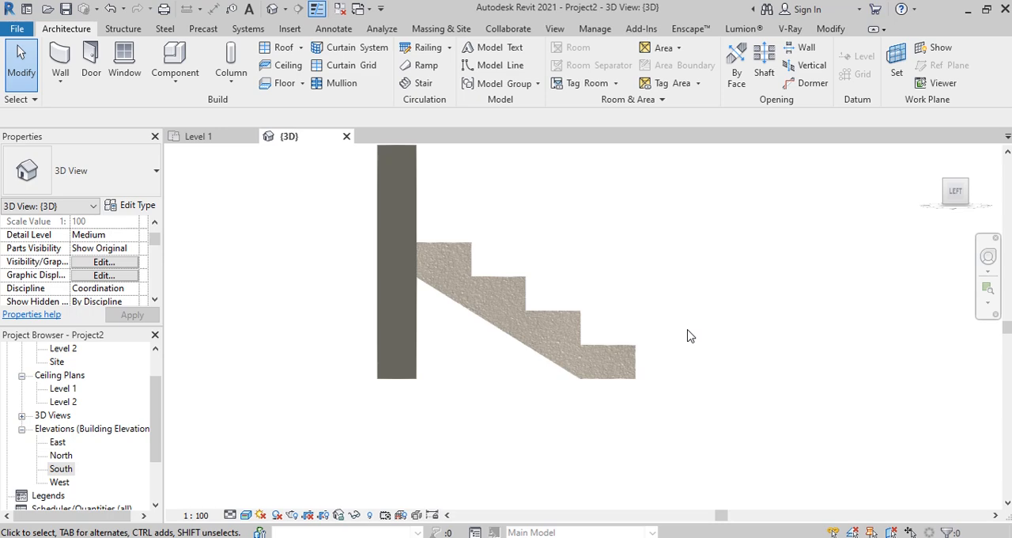
Step: Open the type properties of the monolithic stair's 150mm Depth run type
left_click(635, 353)
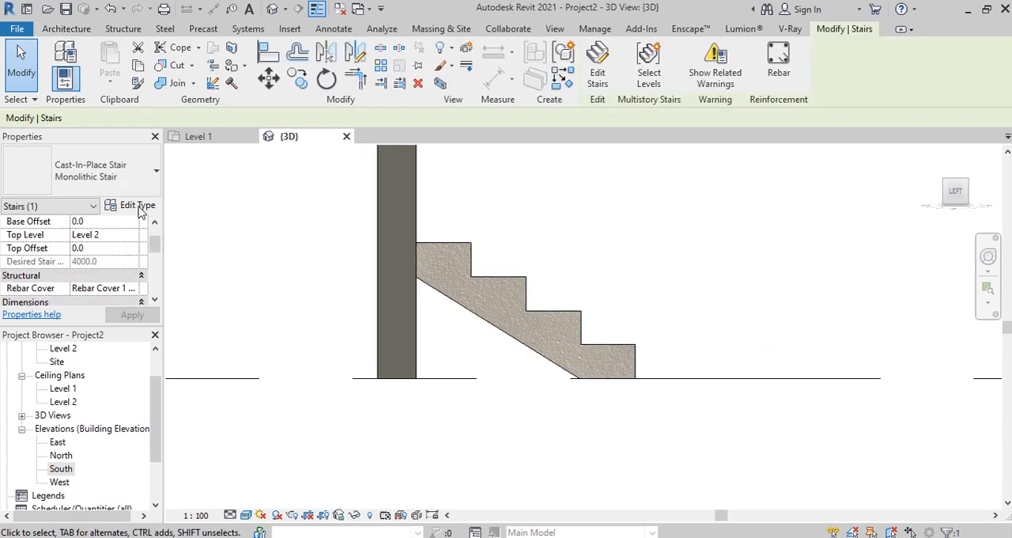
left_click(139, 207)
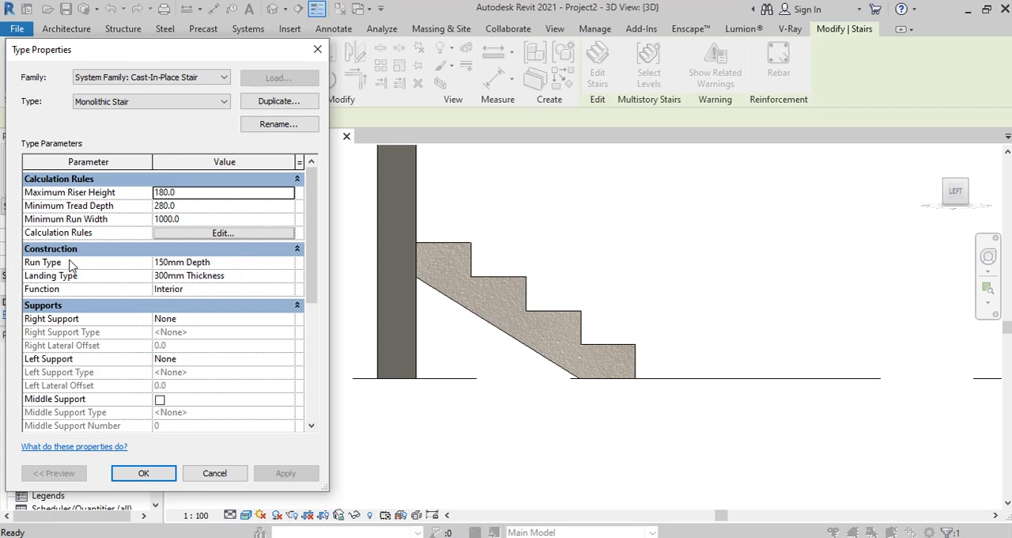
left_click(289, 265)
left_click(289, 265)
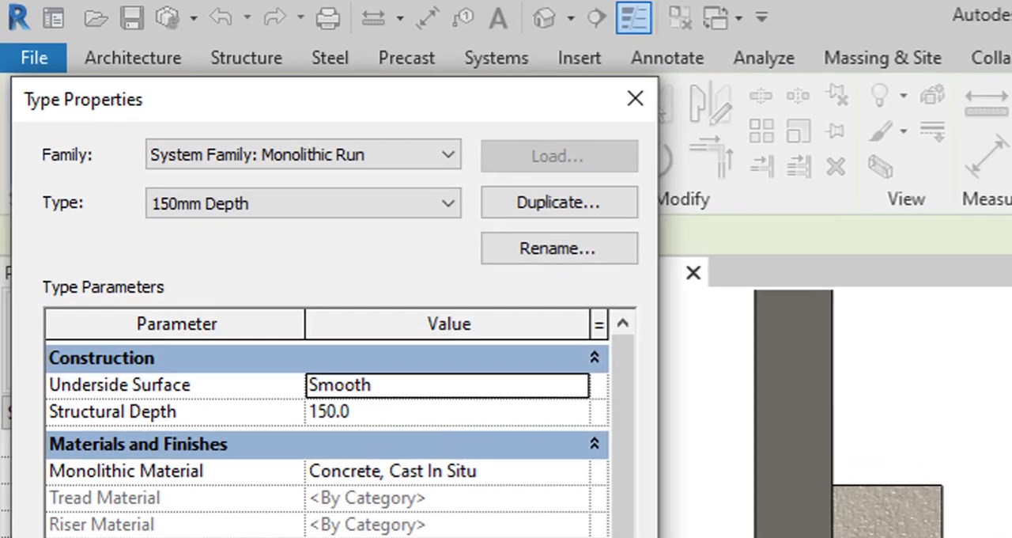
Step: Set the run type's underside surface to Stepped and apply it to the stair
left_click(572, 386)
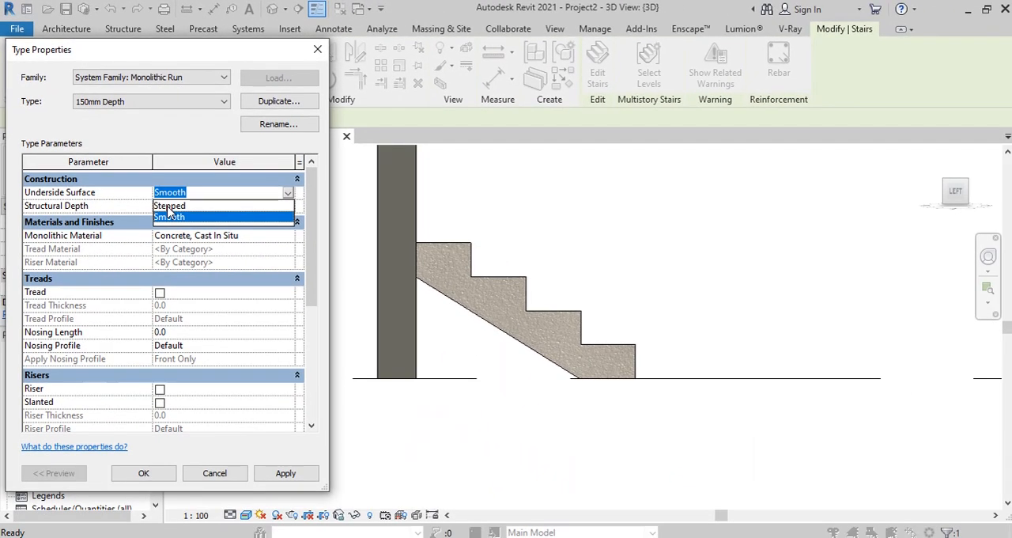
left_click(167, 207)
left_click(293, 474)
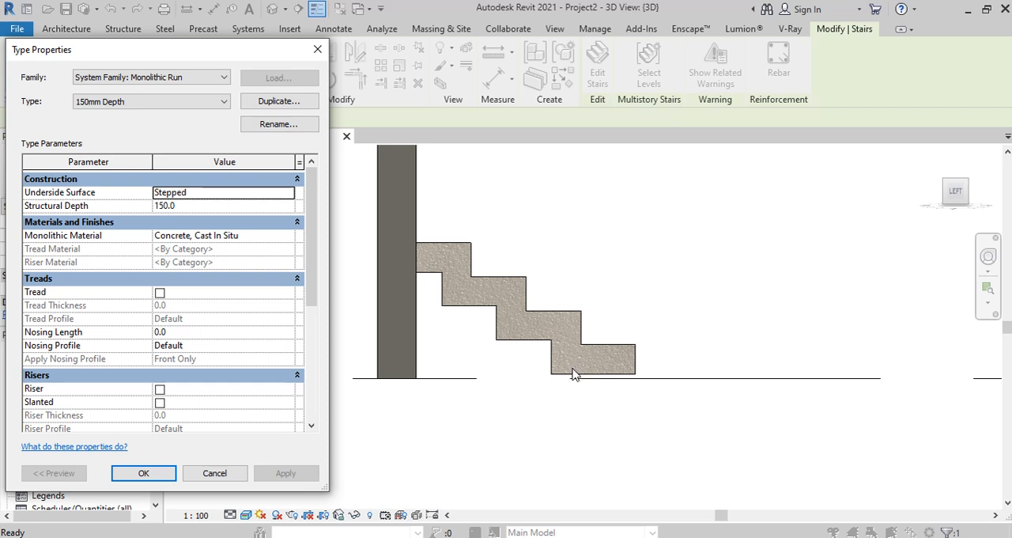
Step: Set the run type's underside surface to Smooth and apply it to the stair
left_click(290, 198)
left_click(164, 218)
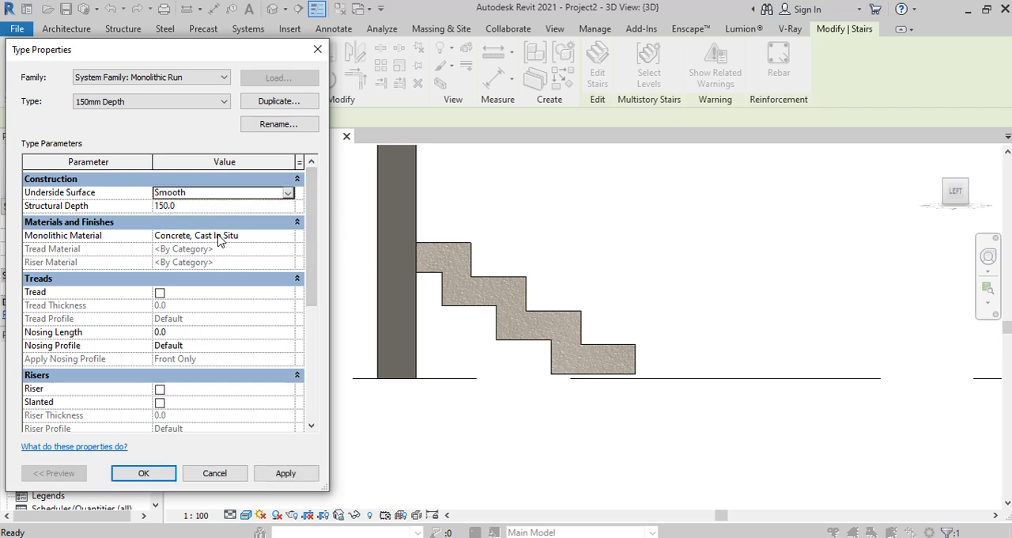
left_click(285, 473)
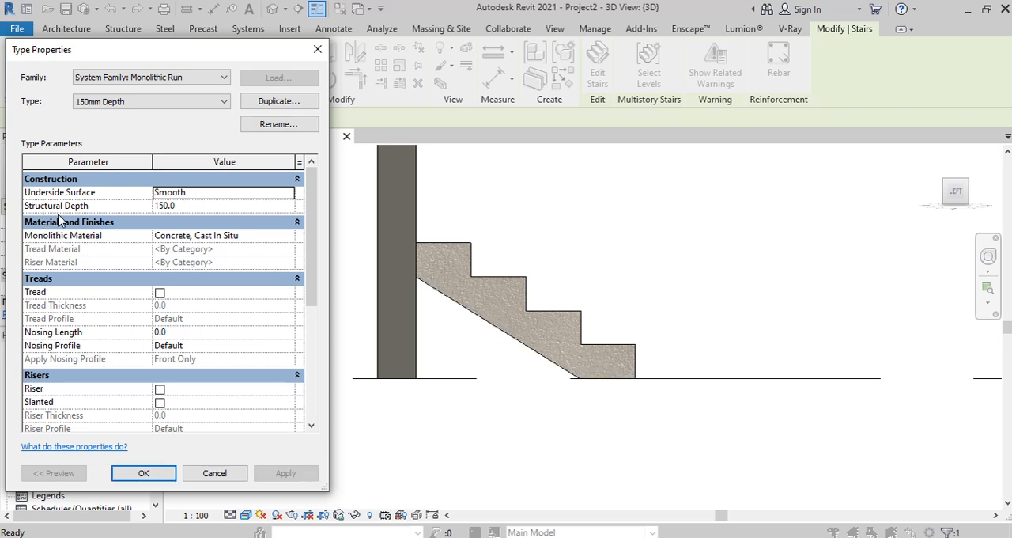
Step: Set the run type's structural depth to 300 mm and apply it to the stair
left_click(198, 206)
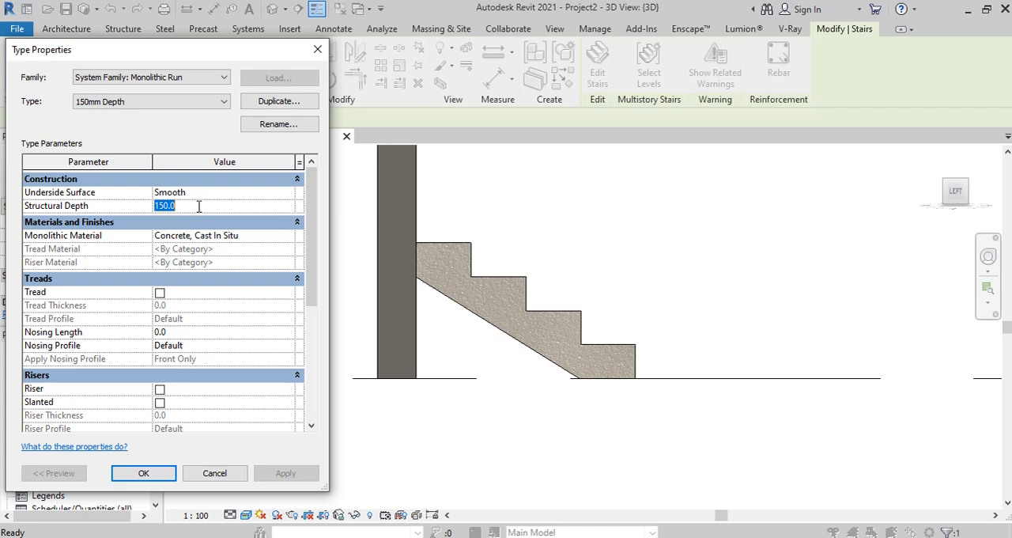
type("300")
left_click(291, 473)
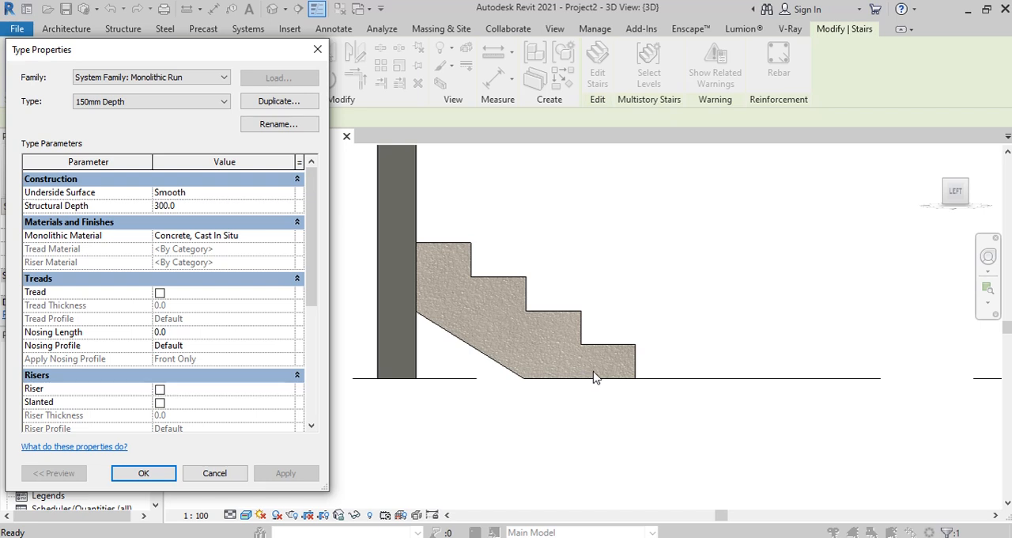
Step: Set the run type's structural depth to 600 mm, apply it and accept the type properties
left_click(242, 208)
type("600")
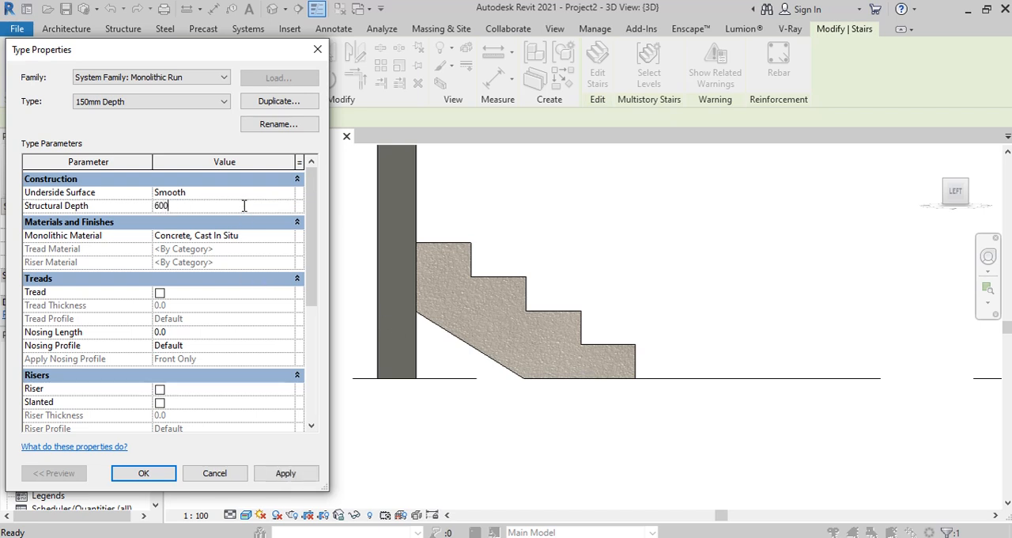
left_click(313, 475)
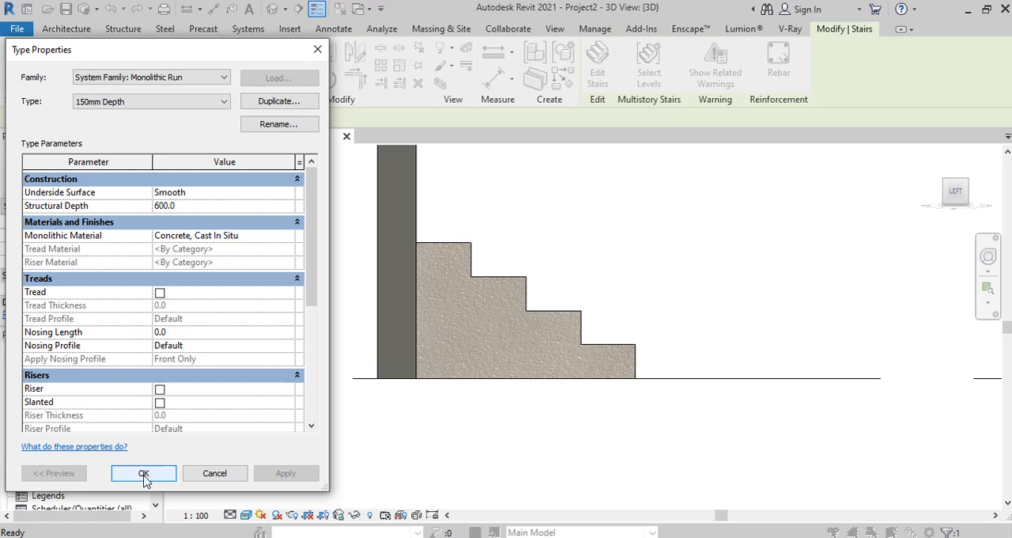
left_click(145, 476)
Step: Delete the wall behind the cast-in-place stair in the 3D view
scroll(640, 398, "down", 1)
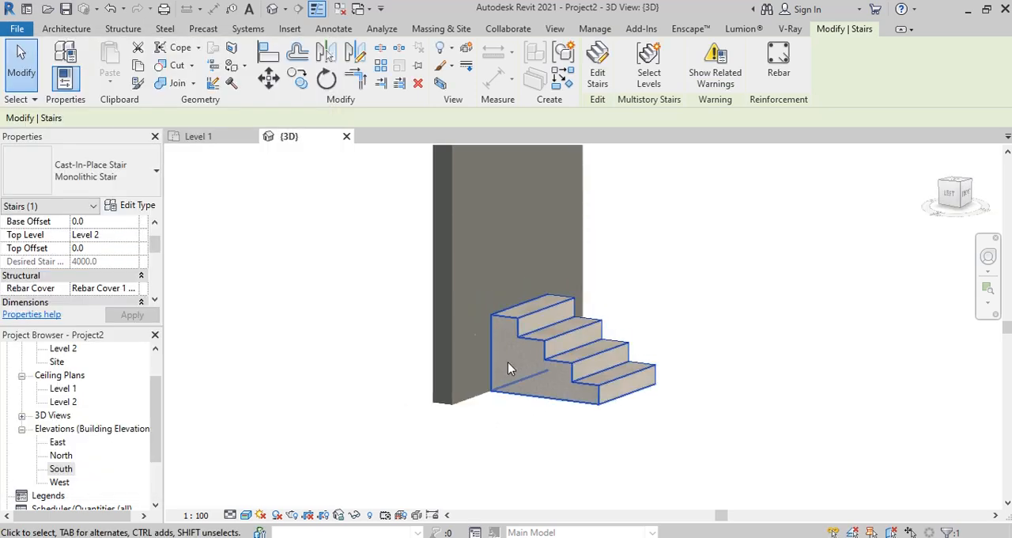
left_click(452, 279)
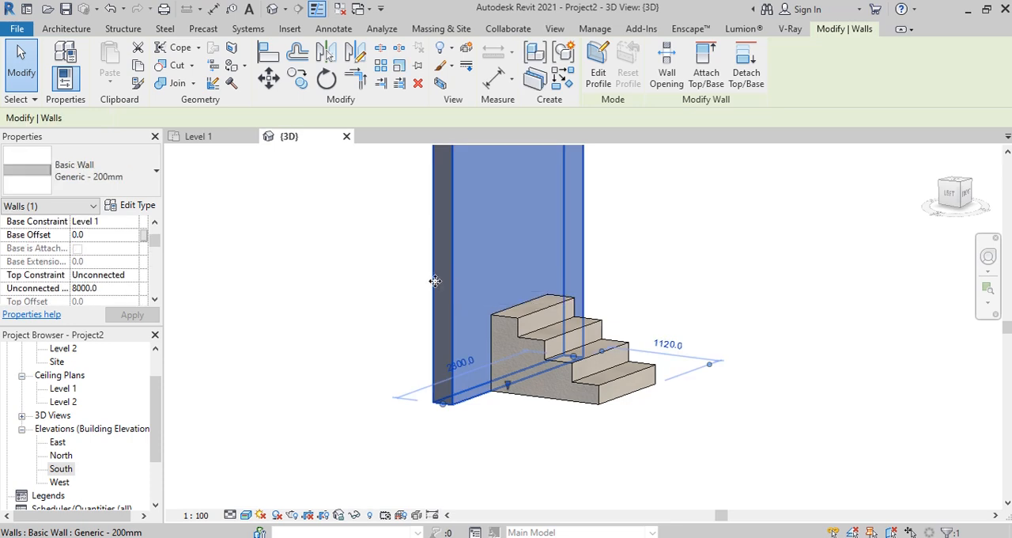
key("Delete")
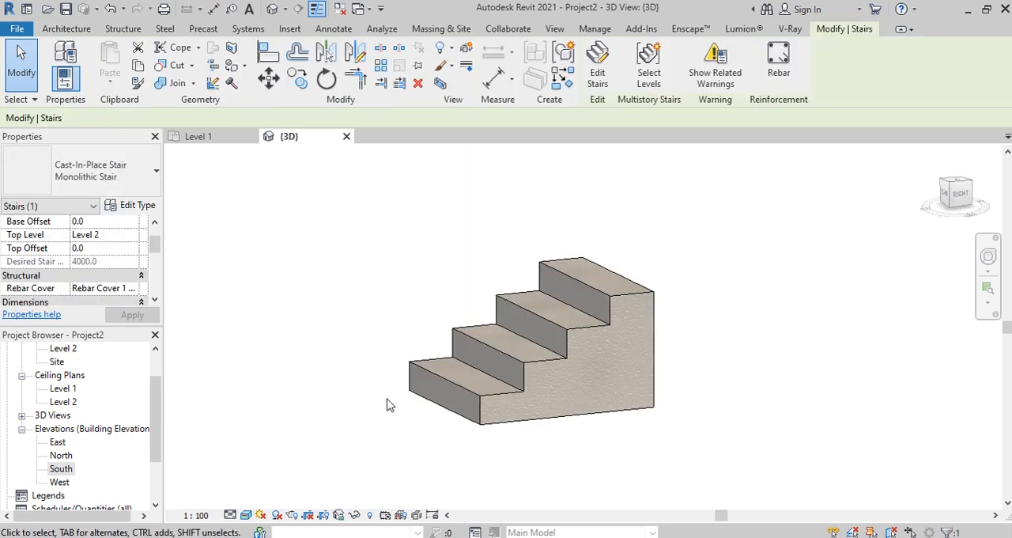
Step: Inspect the side profile, treads and risers of the cast-in-place stair in 3D
middle_click_drag(387, 404, 695, 399, "shift")
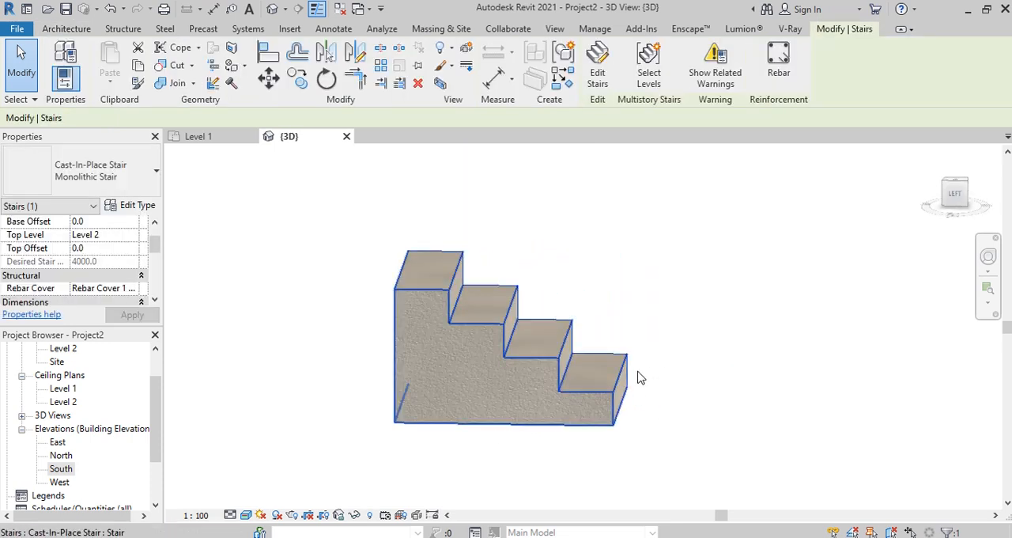
key("Escape")
scroll(380, 378, "up", 2)
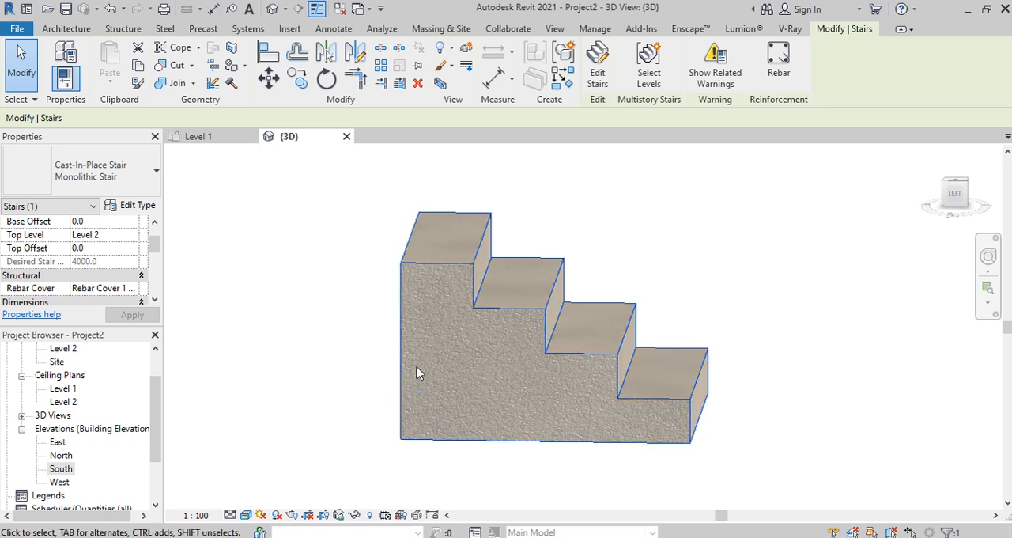
middle_click_drag(555, 365, 606, 253, "shift")
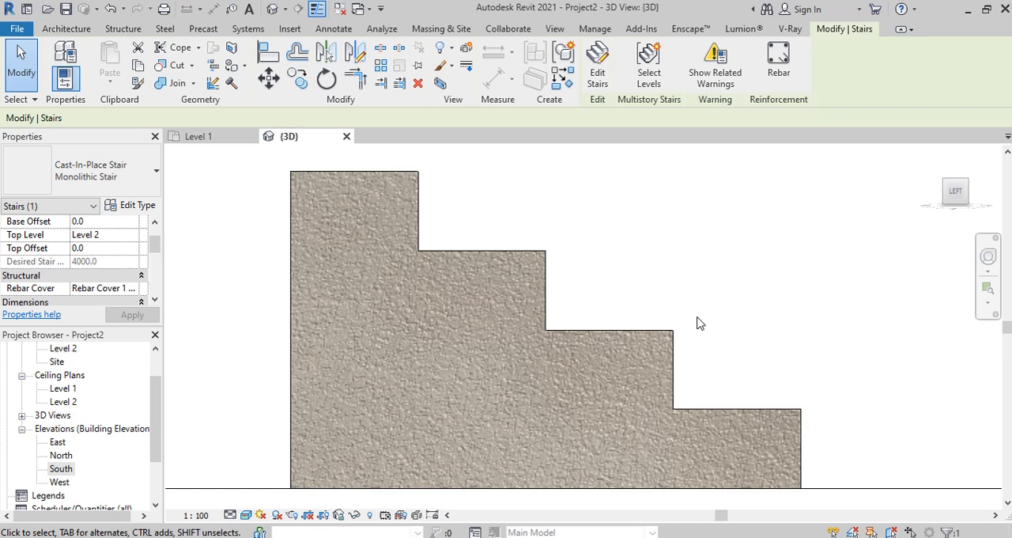
middle_click_drag(697, 323, 797, 294, "shift")
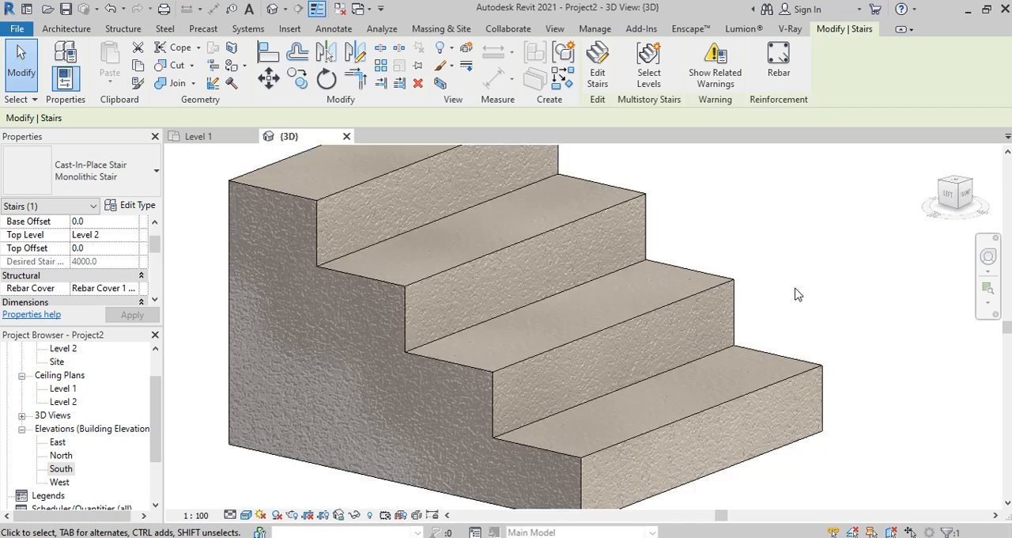